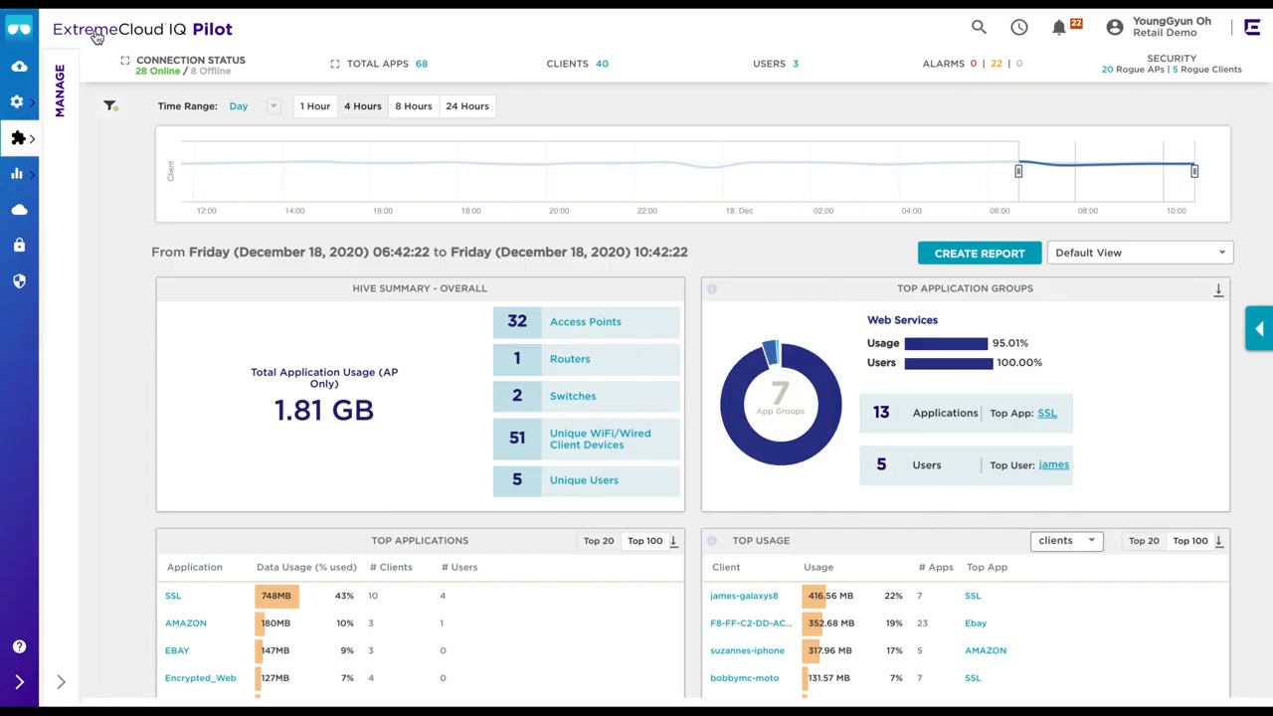
# Open the Network 360 Plan page of ML Insights and return to the main dashboard.
pyautogui.click(21, 176)
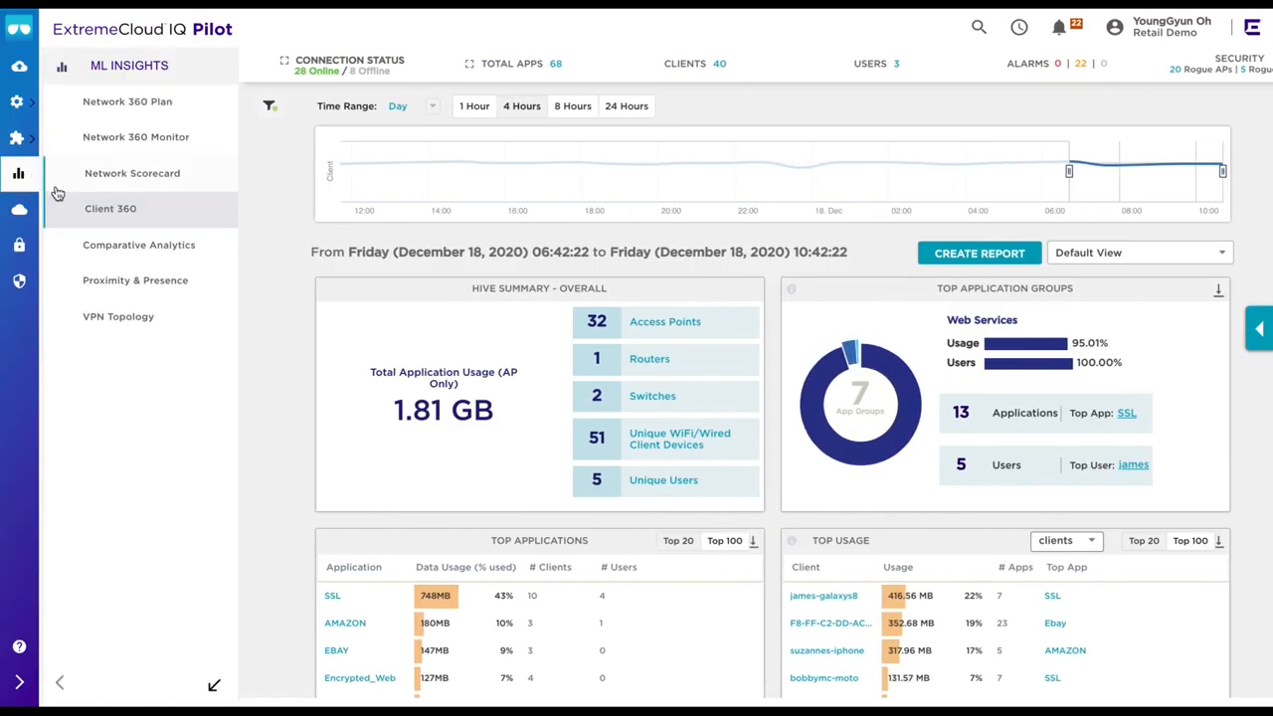
pyautogui.click(147, 101)
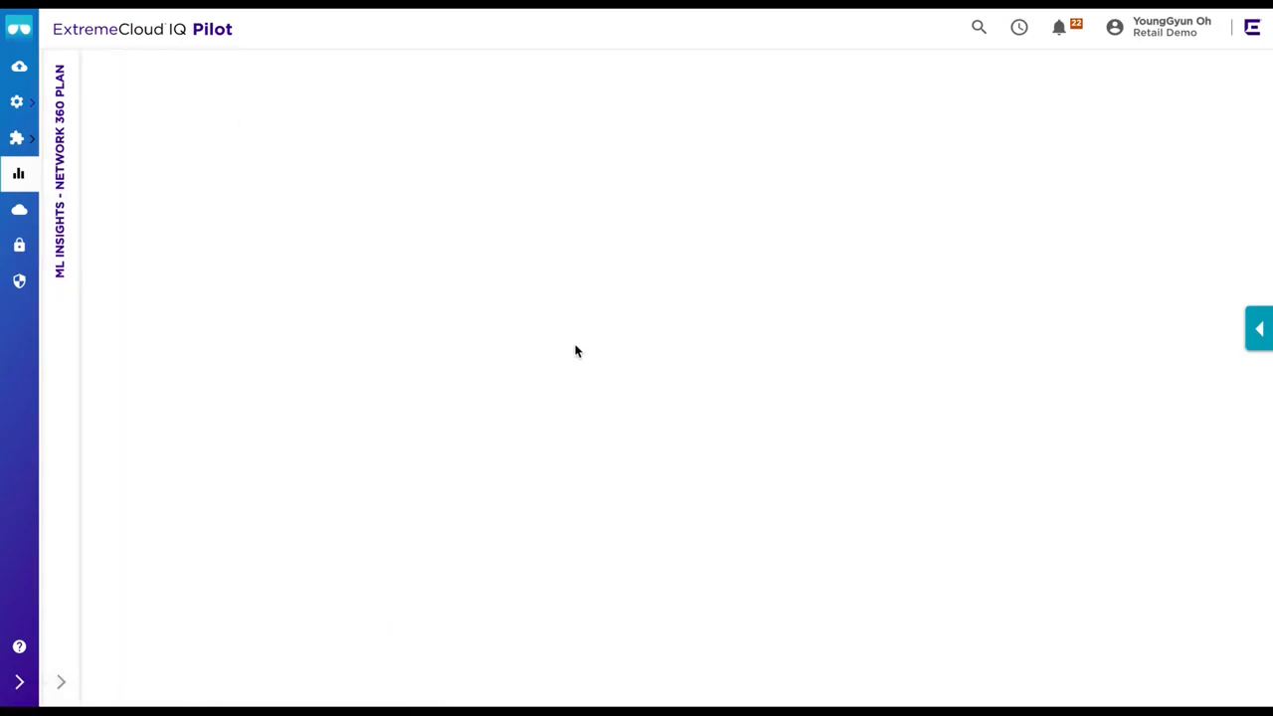
pyautogui.click(80, 33)
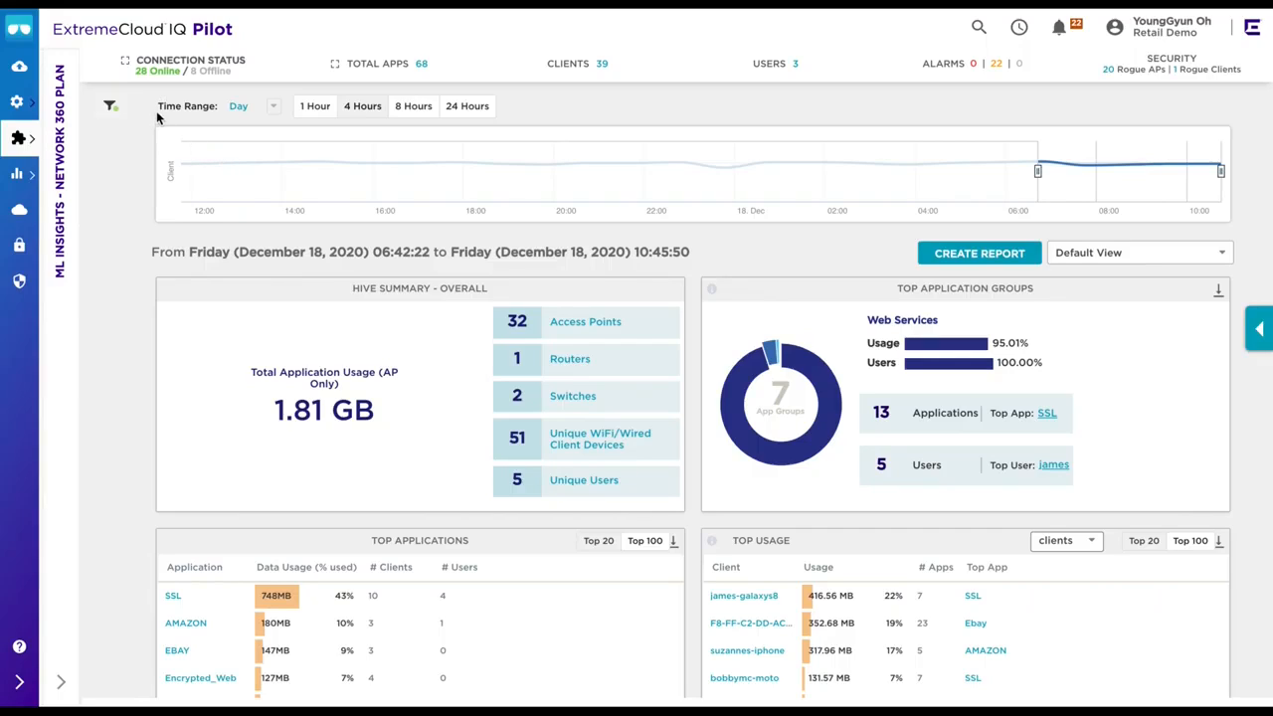
# Shift the dashboard timeline's four-hour window back to December 17, 2020, about 13:57 to 17:57.
pyautogui.moveTo(152, 105); pyautogui.dragTo(233, 108)
pyautogui.click(130, 170)
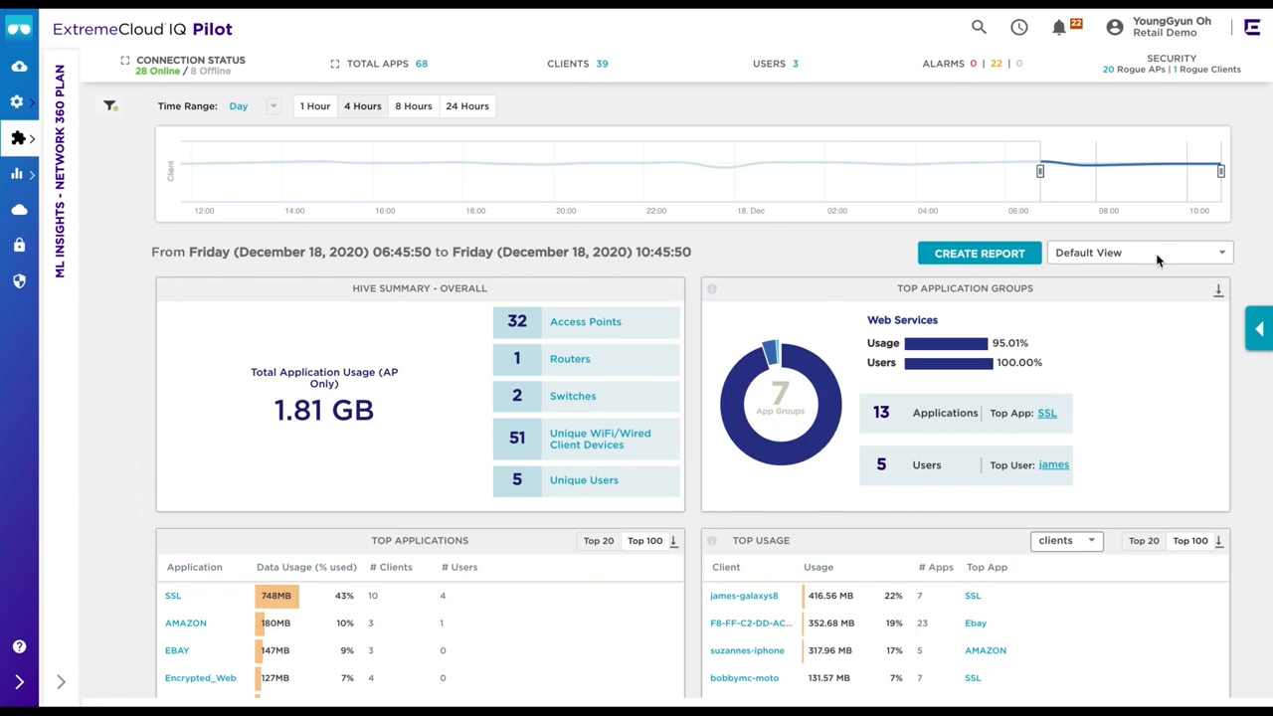
pyautogui.moveTo(1140, 183); pyautogui.dragTo(389, 202)
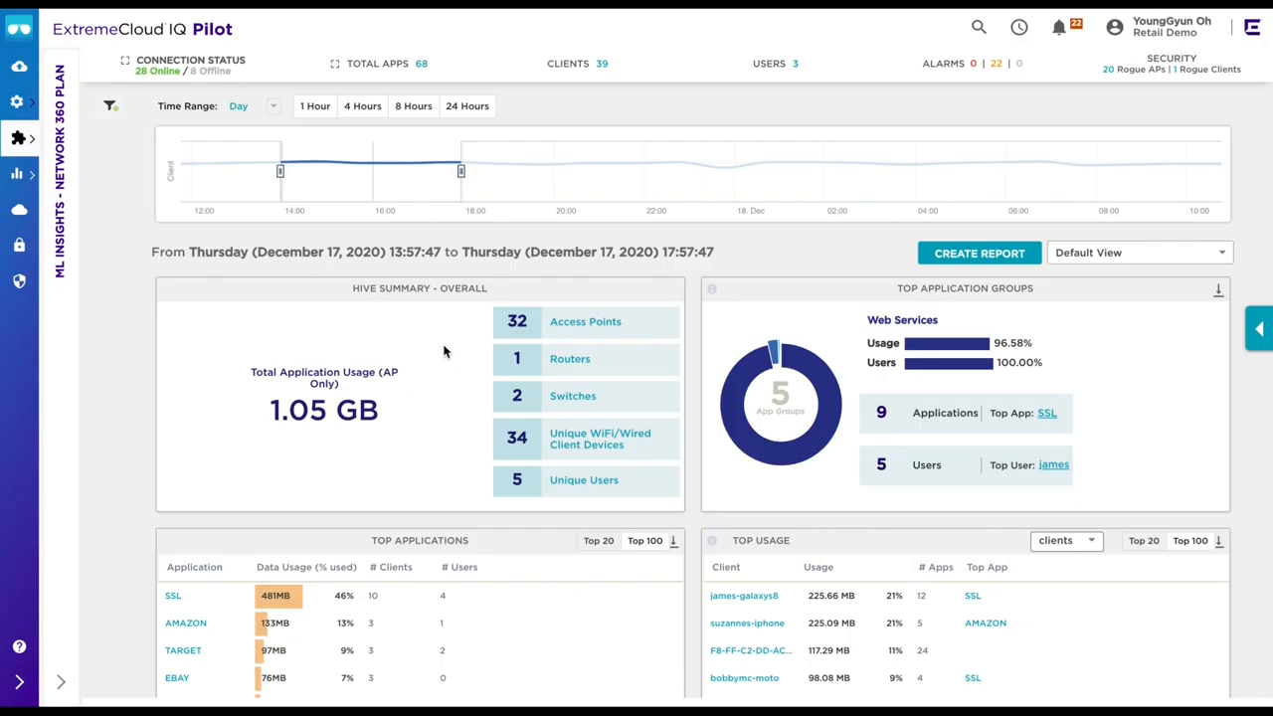
# Set the dashboard time range to Month and shift the seven-day window to October 19–26, 2020.
pyautogui.click(271, 112)
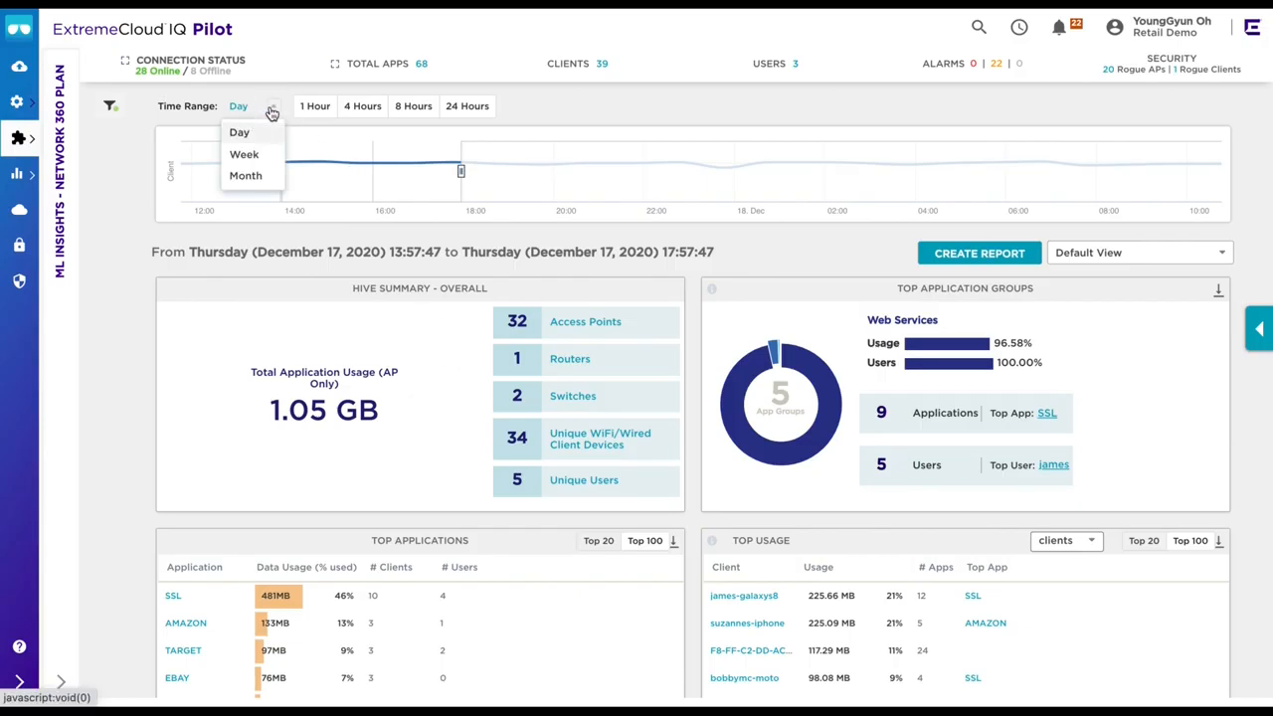
pyautogui.click(246, 177)
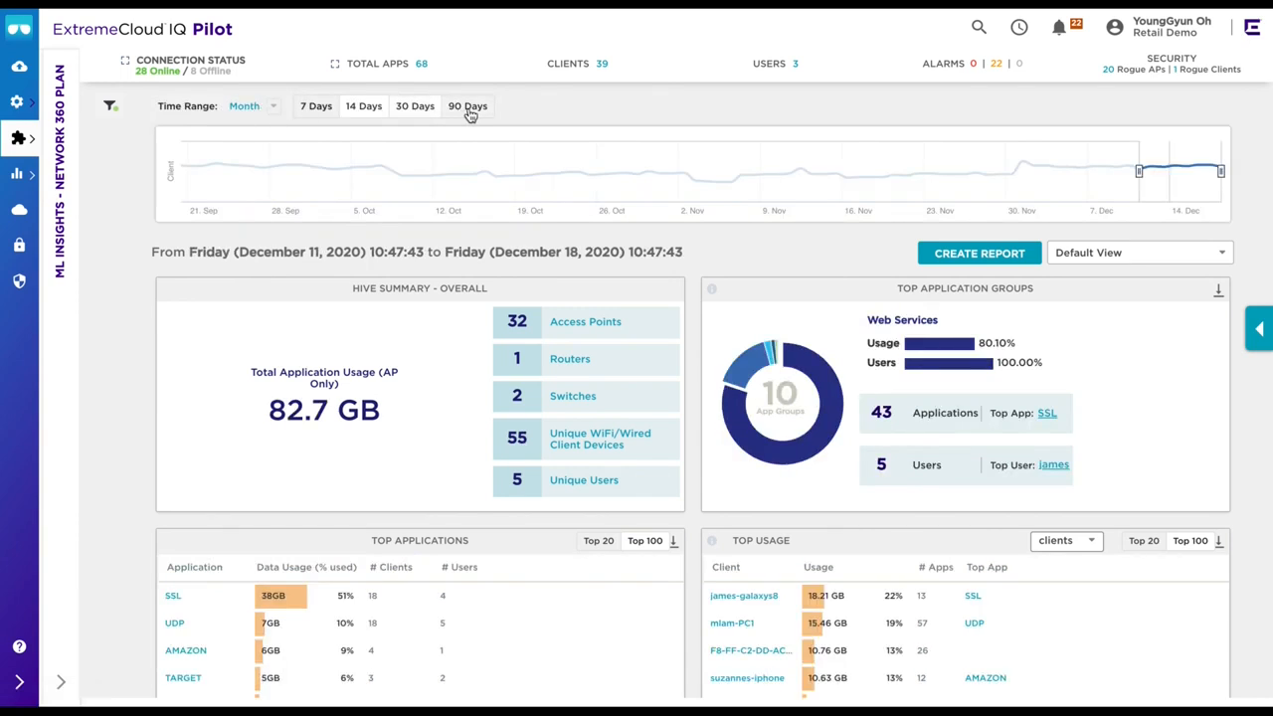
pyautogui.moveTo(1180, 188)
pyautogui.mouseDown()
pyautogui.moveTo(978, 209)
pyautogui.moveTo(548, 202)
pyautogui.moveTo(557, 208)
pyautogui.mouseUp()
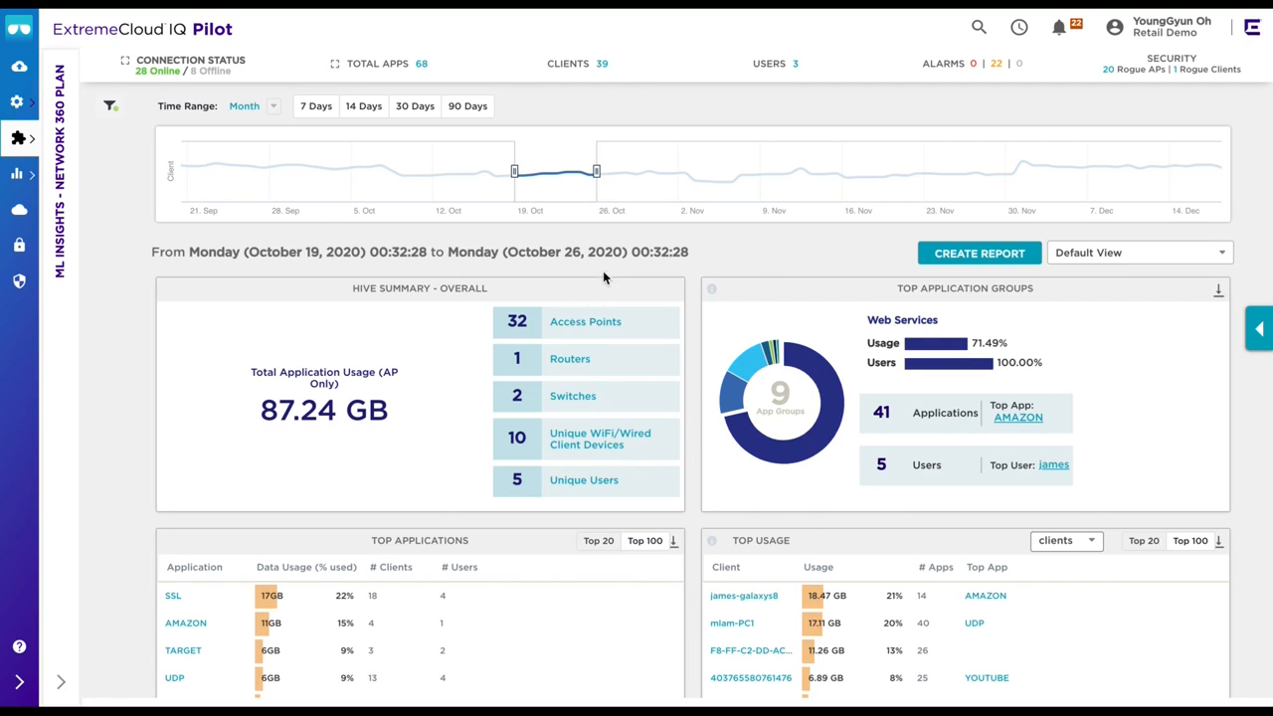
# Set the dashboard time range to Day and examine the usage, Wi-Fi client, wired, access point and simultaneous connection widgets.
pyautogui.click(273, 112)
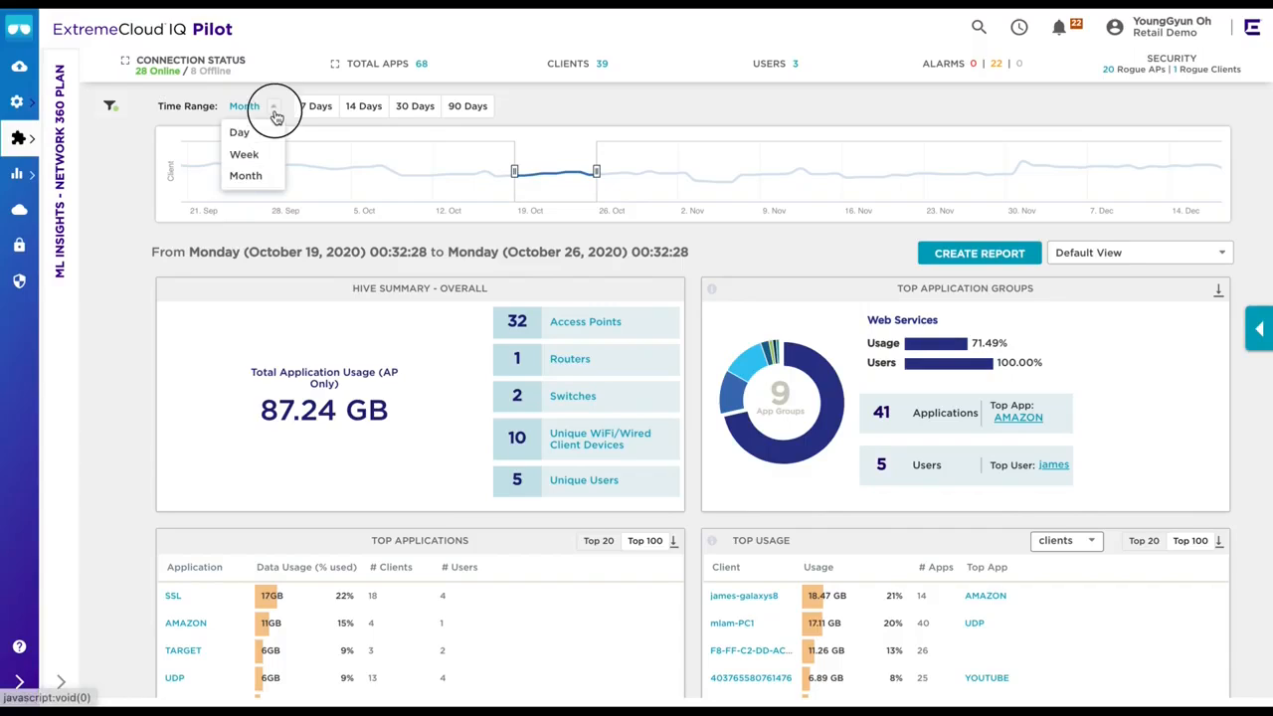
pyautogui.click(256, 129)
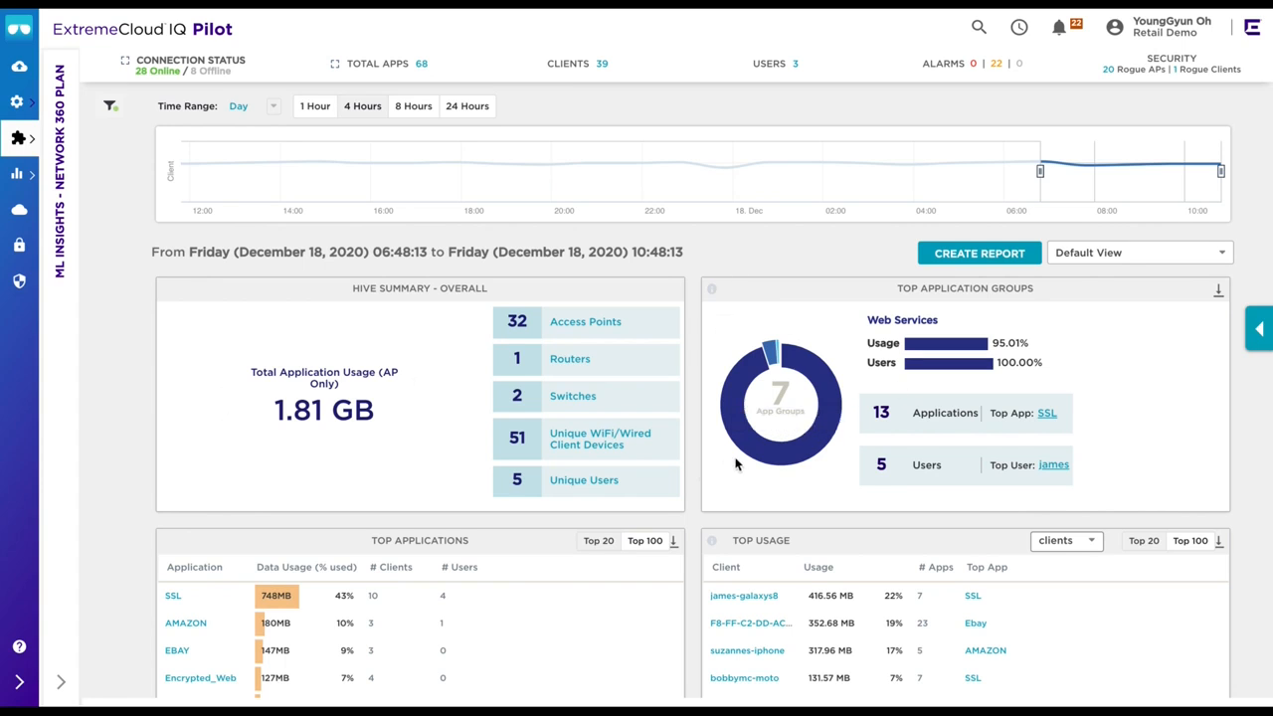
pyautogui.scroll(-5, 740, 463)
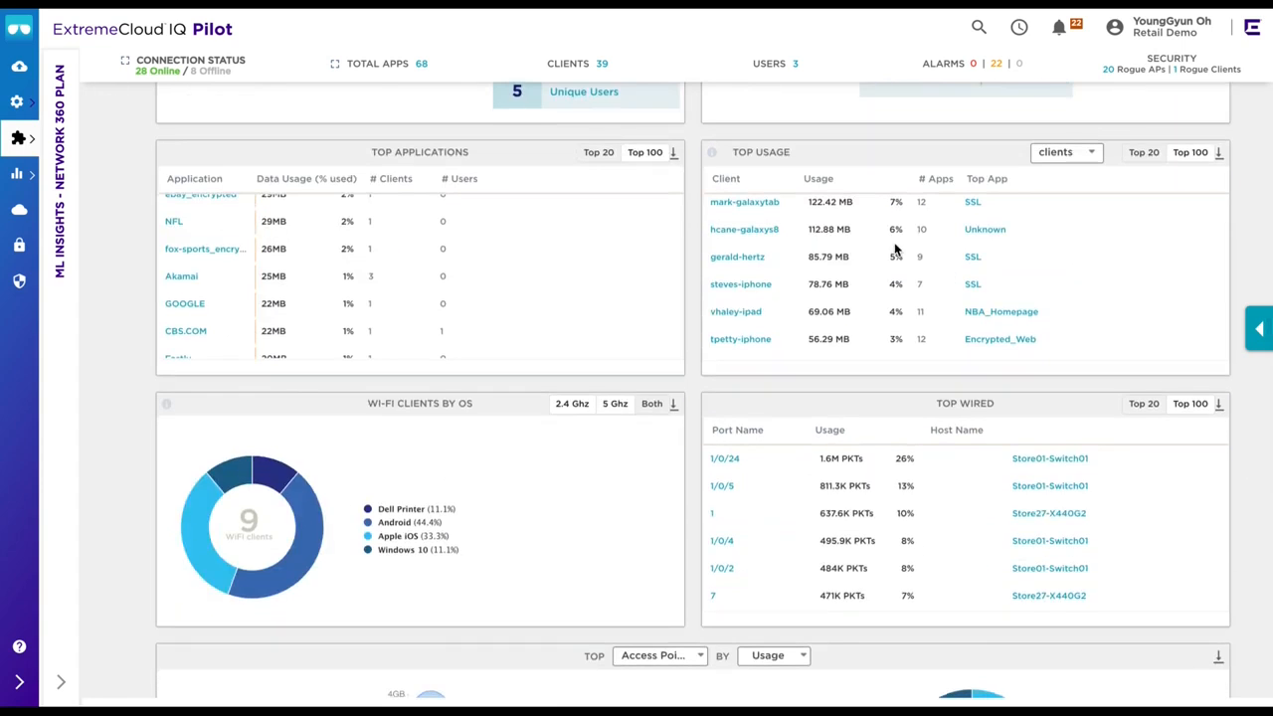
pyautogui.scroll(-6, 436, 266)
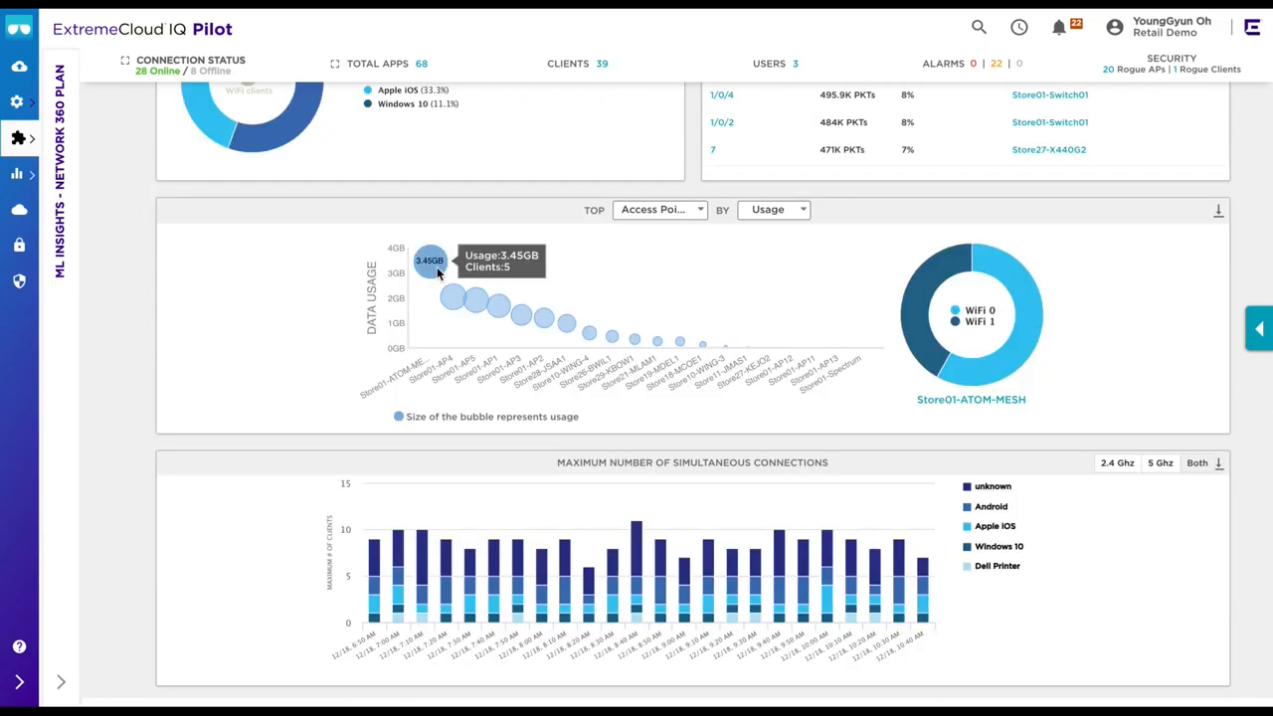
pyautogui.moveTo(377, 562)
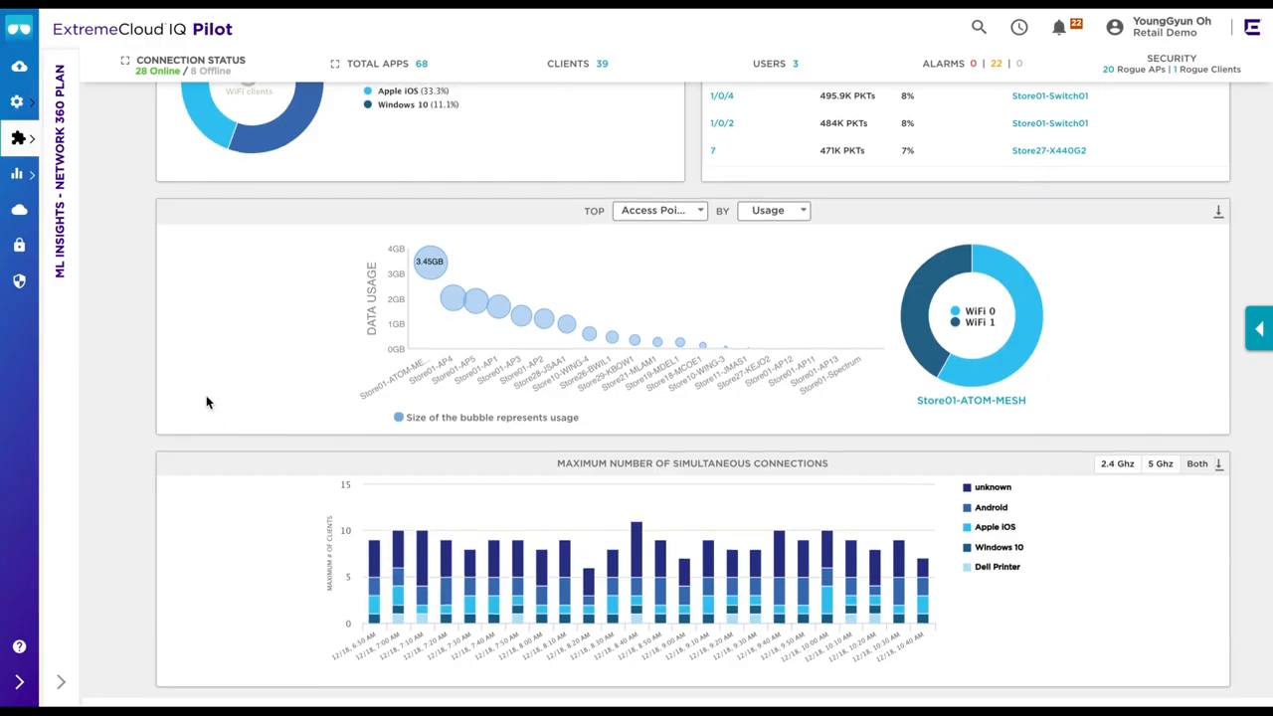
# Open the SSL details from the Top Applications list and examine its usage timeline and unique clients.
pyautogui.scroll(10, 189, 398)
pyautogui.scroll(-1, 165, 388)
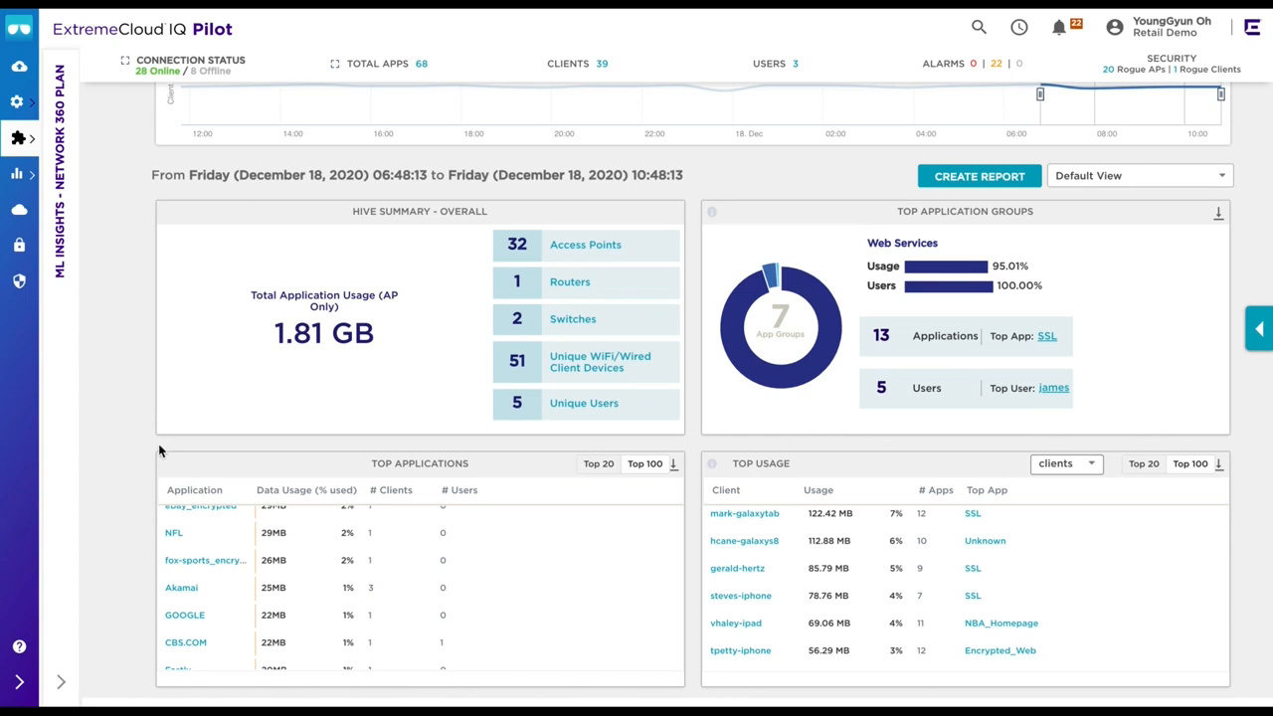
pyautogui.scroll(1, 184, 515)
pyautogui.scroll(3, 182, 519)
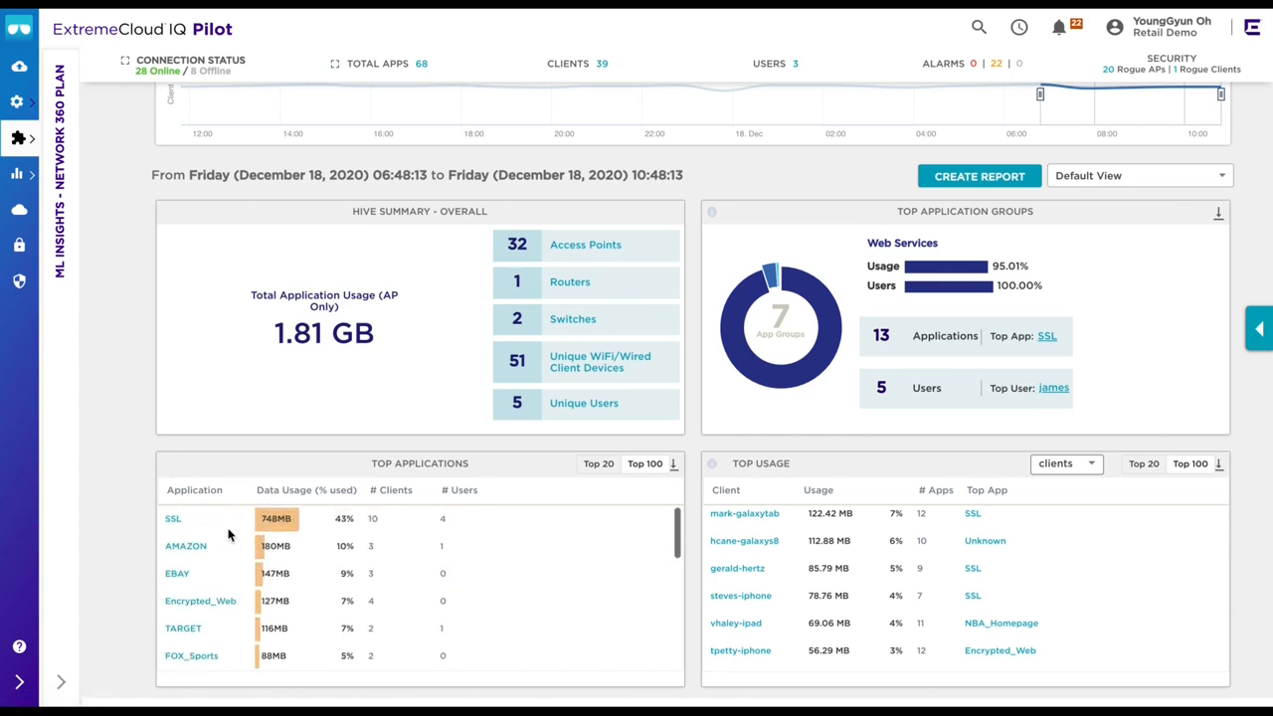
pyautogui.click(173, 519)
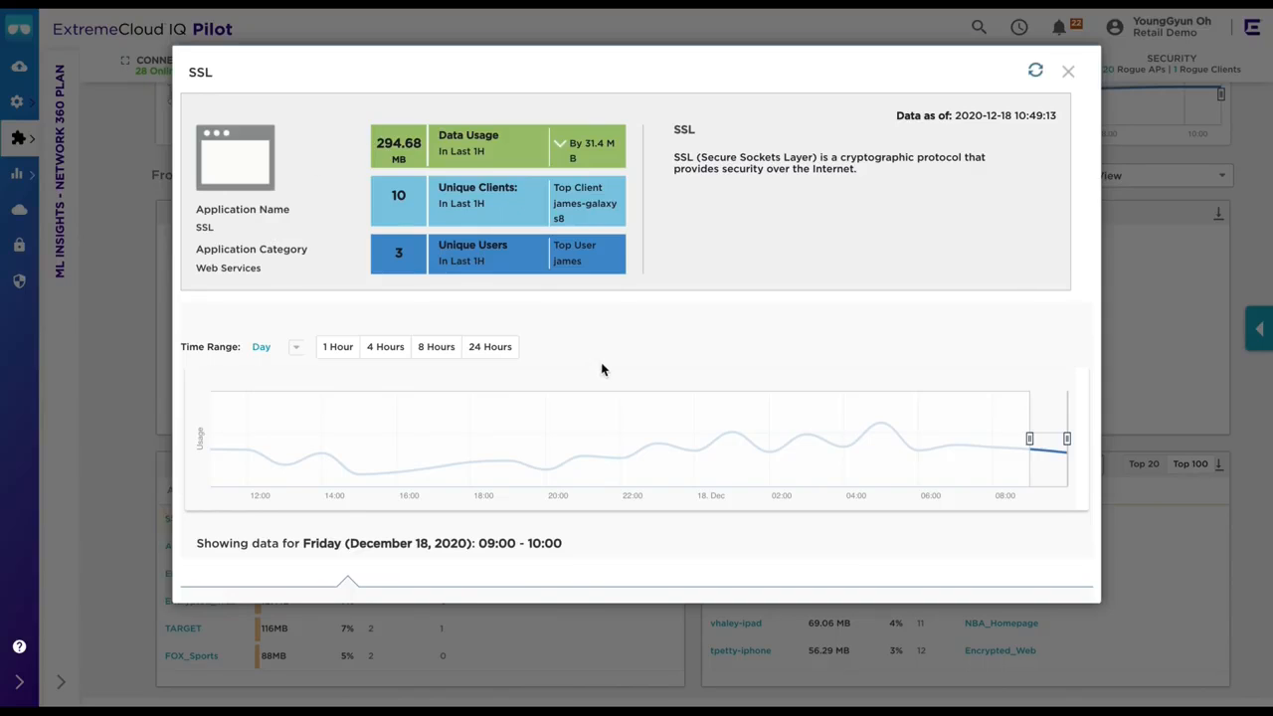
pyautogui.scroll(-3, 600, 368)
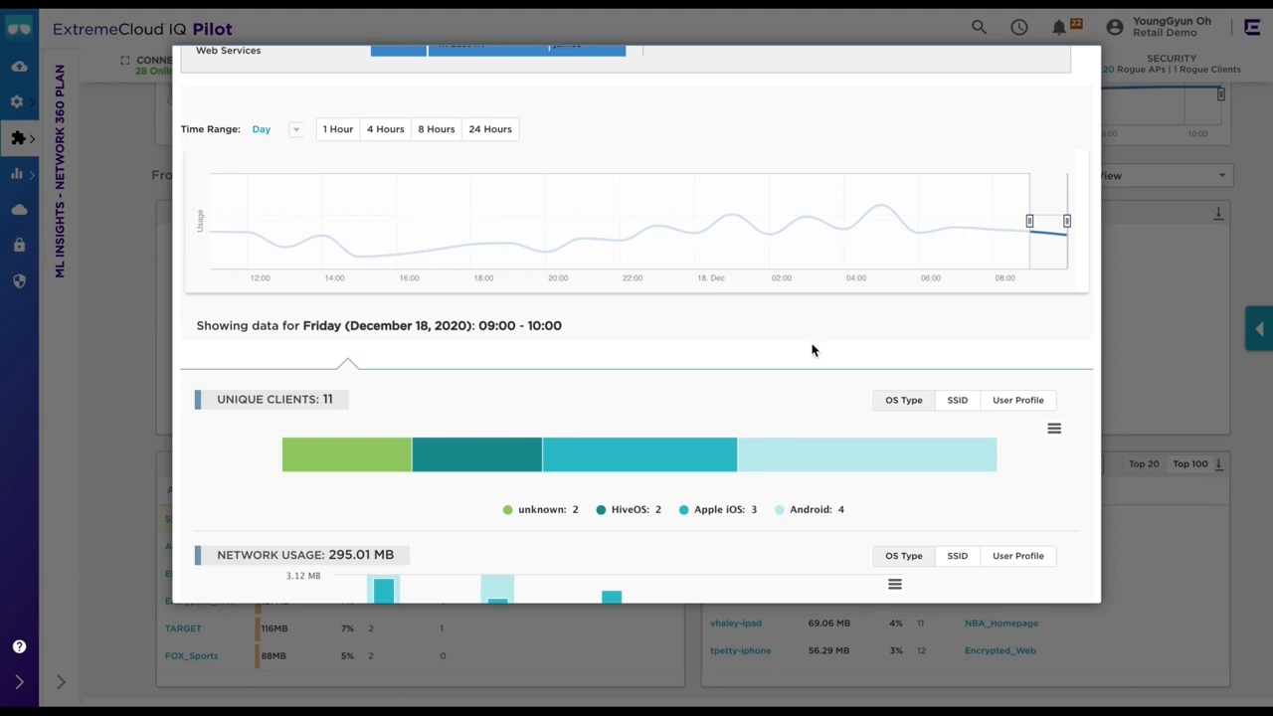
pyautogui.scroll(-4, 811, 350)
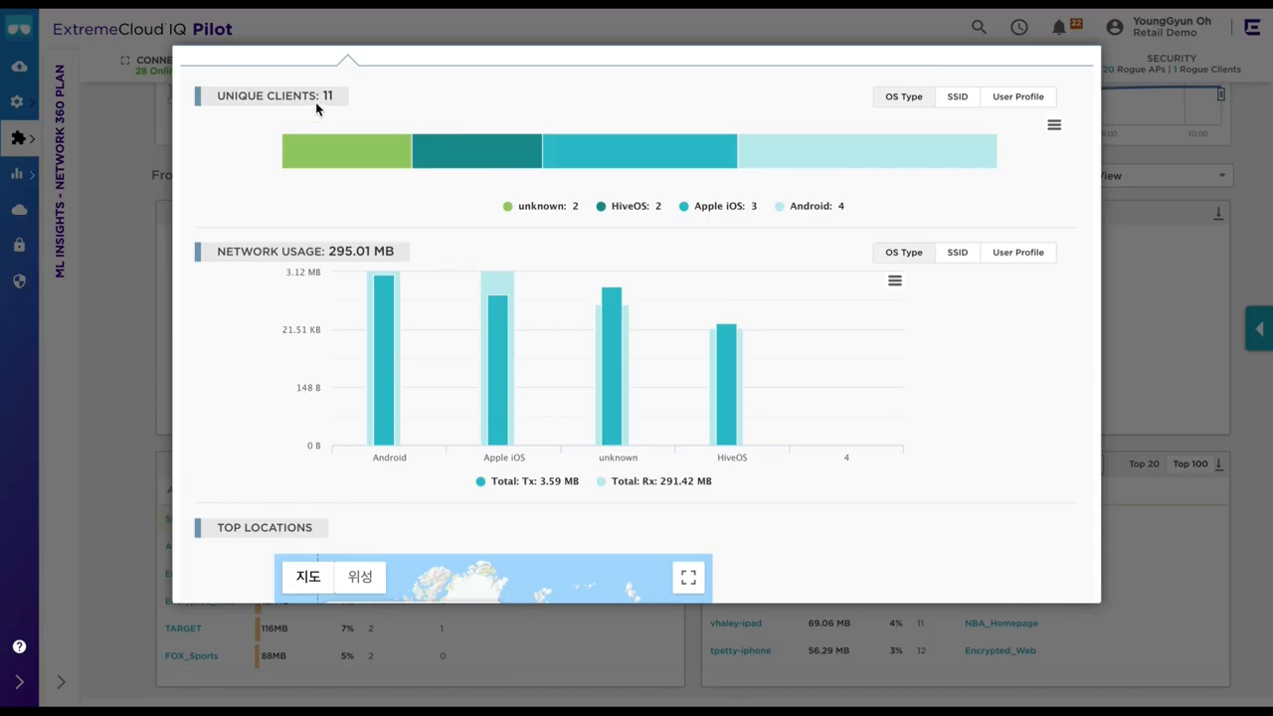
# Review SSL's network usage, top locations and top clients, view the highest-usage client's details, and return to the dashboard.
pyautogui.scroll(-1, 445, 257)
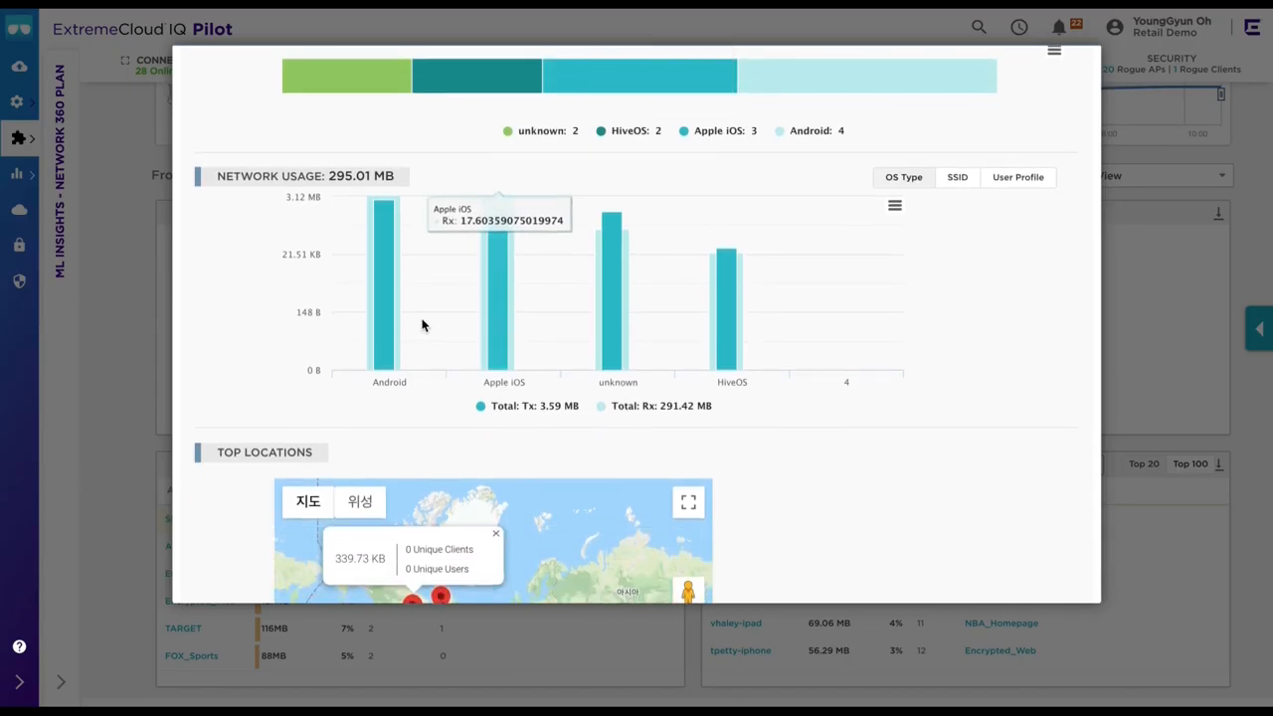
pyautogui.scroll(-1, 426, 321)
pyautogui.scroll(-4, 425, 320)
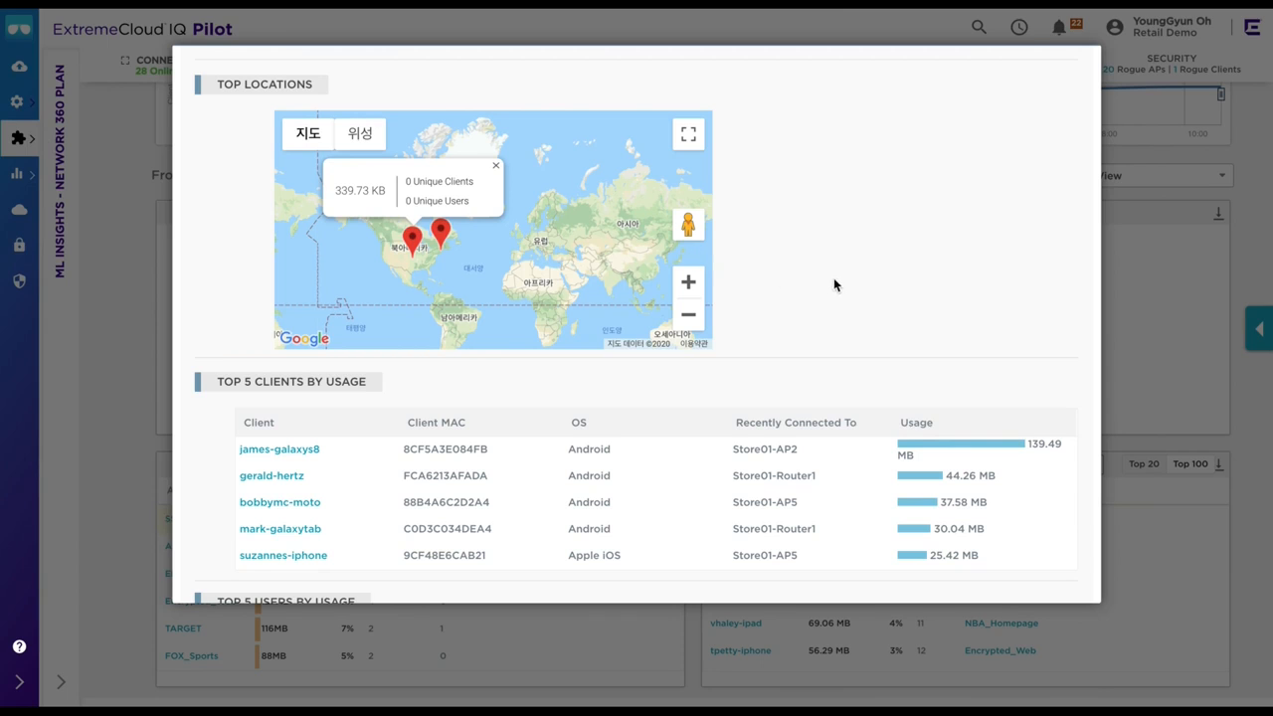
pyautogui.scroll(-3, 833, 285)
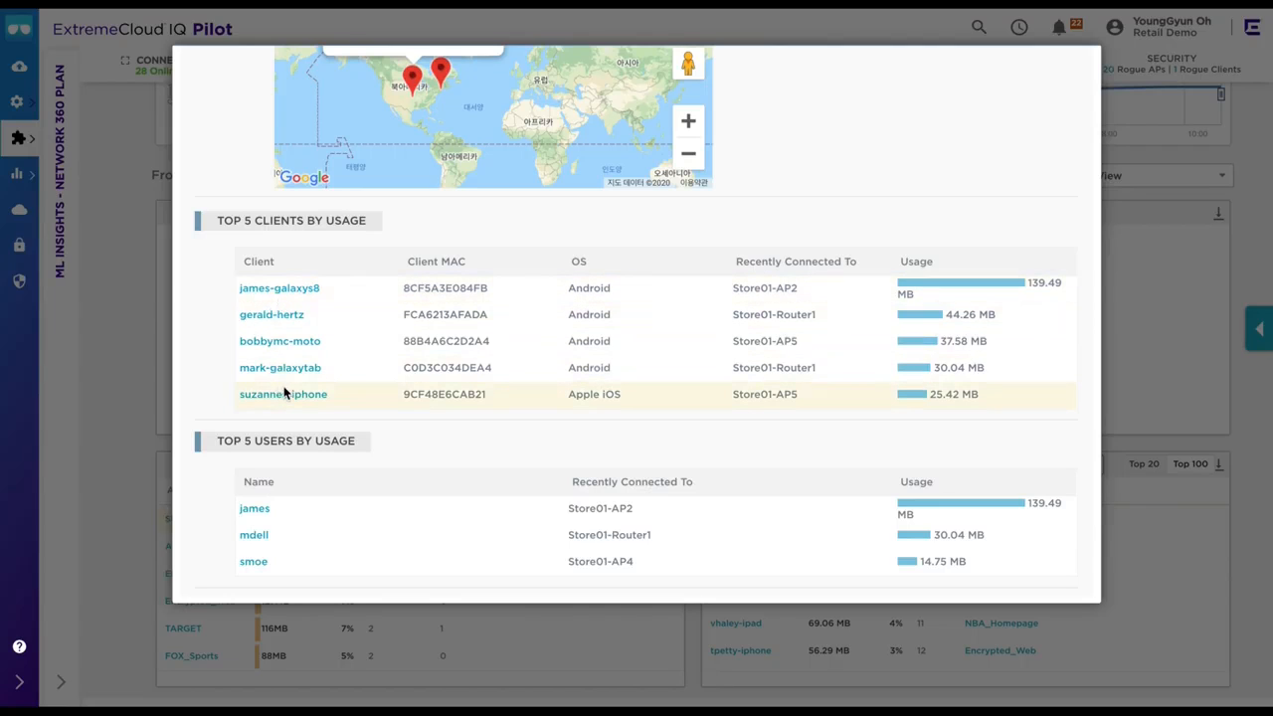
pyautogui.click(302, 298)
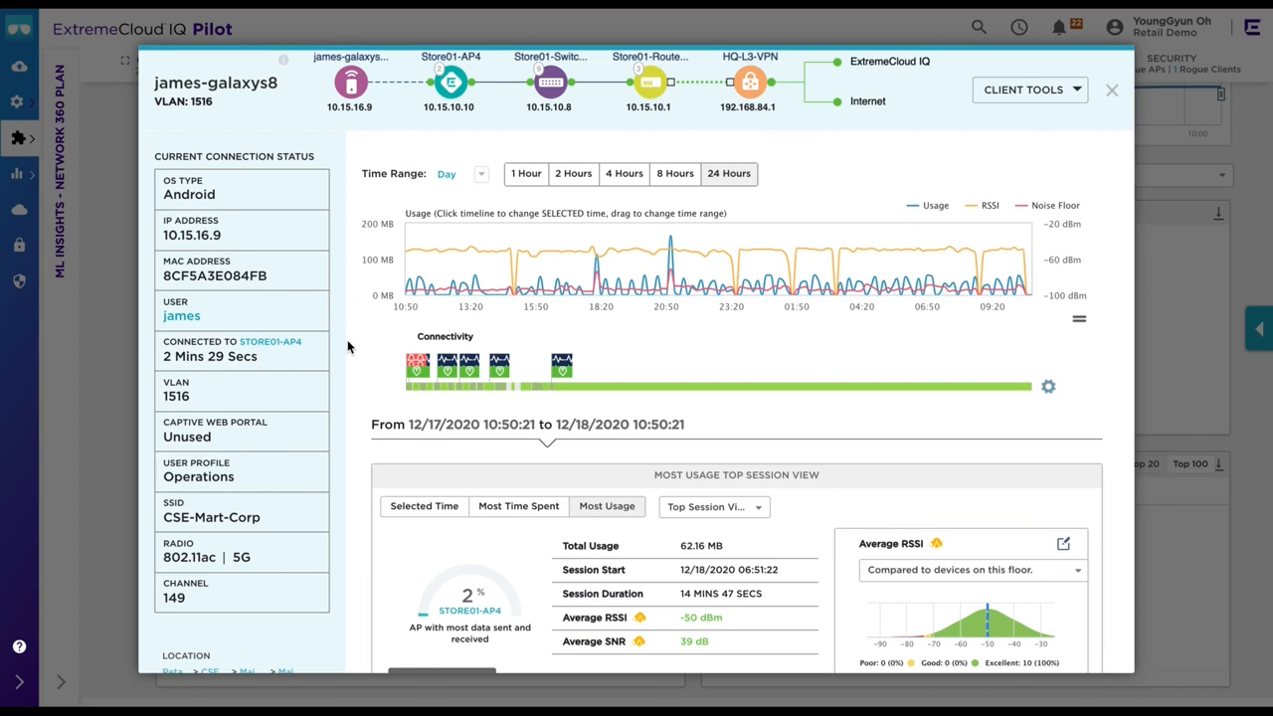
pyautogui.click(1112, 90)
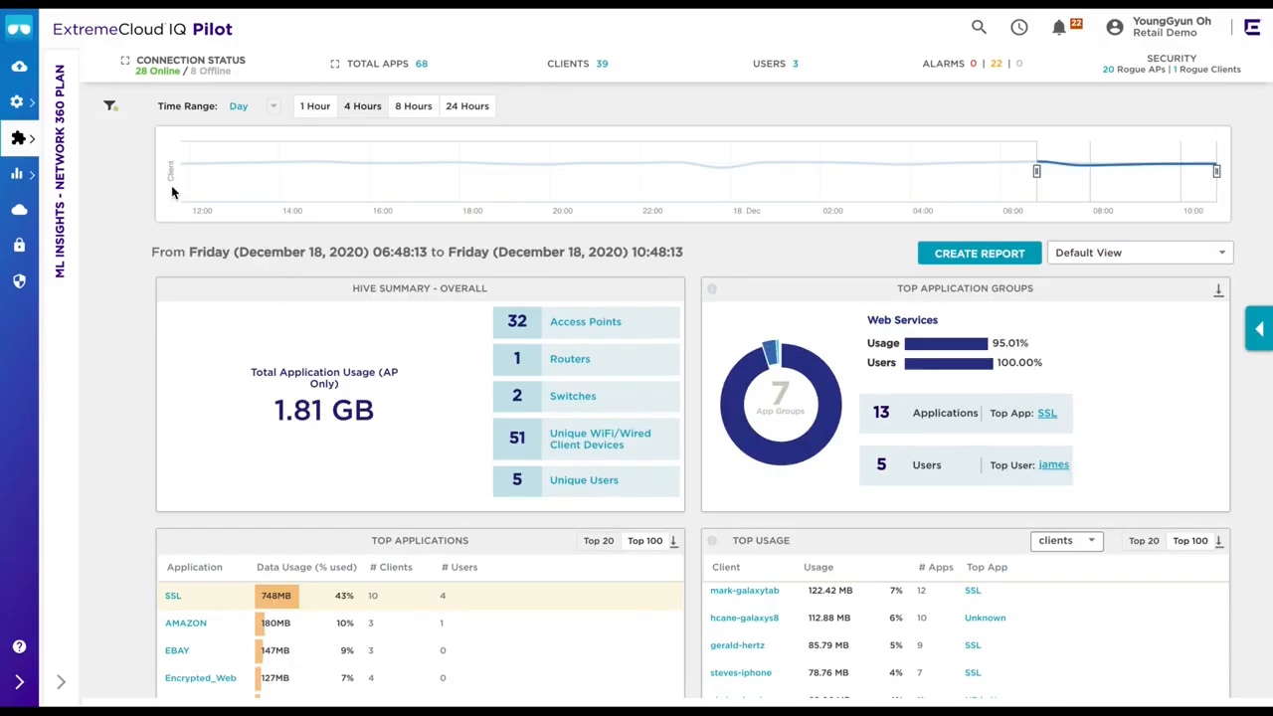
# Show the dashboard filters and expand the OS Types, Network Policies and Device Function criteria.
pyautogui.click(109, 104)
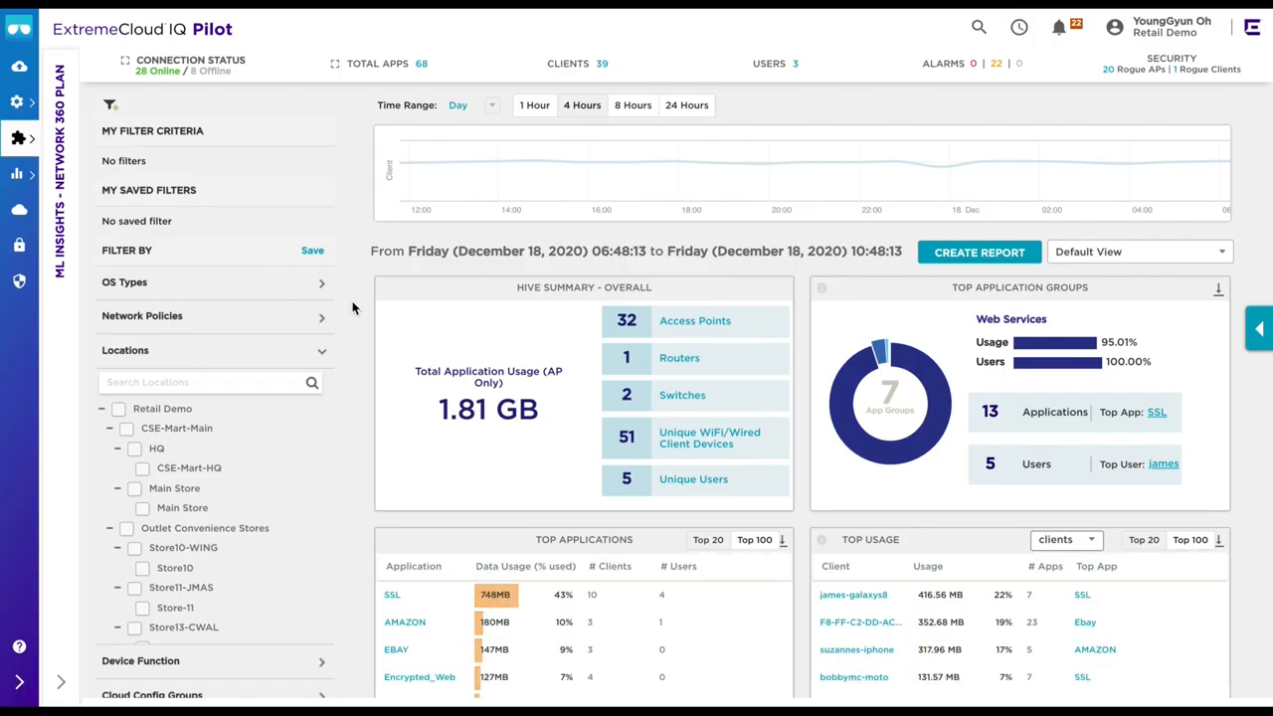
pyautogui.scroll(-3, 348, 303)
pyautogui.scroll(2, 343, 298)
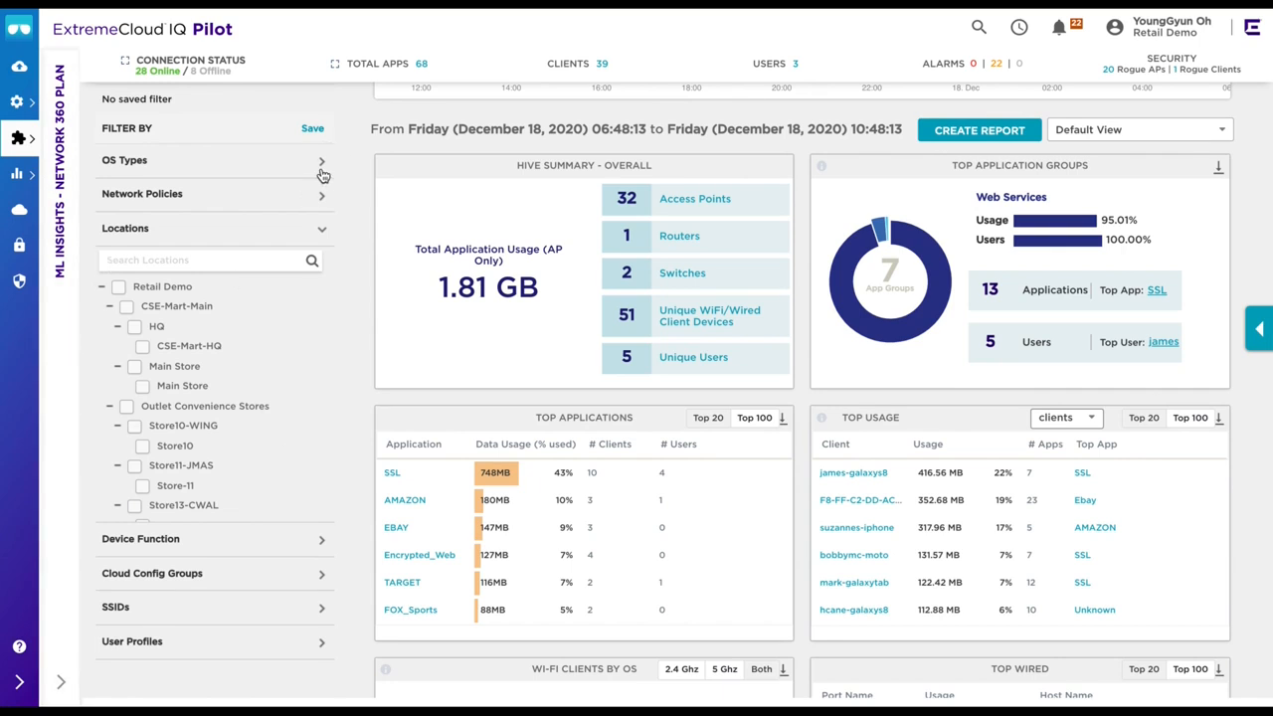
pyautogui.click(321, 162)
pyautogui.click(303, 290)
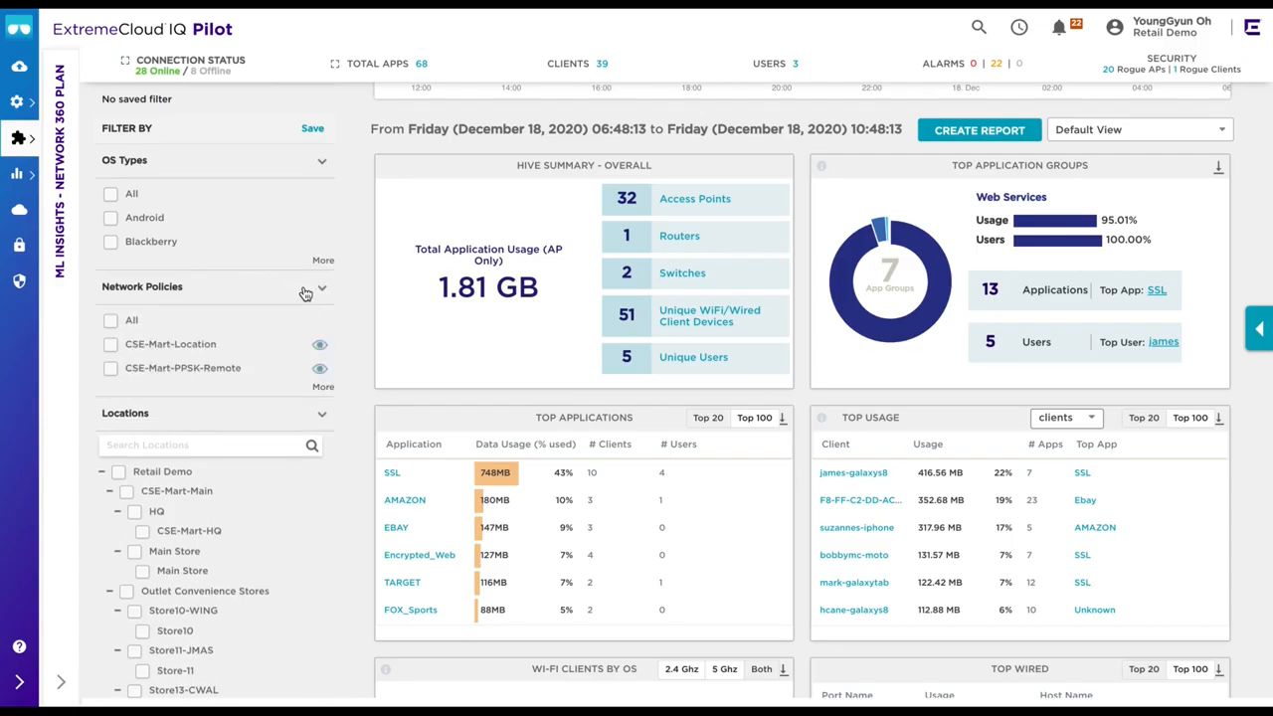
pyautogui.scroll(-5, 306, 293)
pyautogui.click(321, 255)
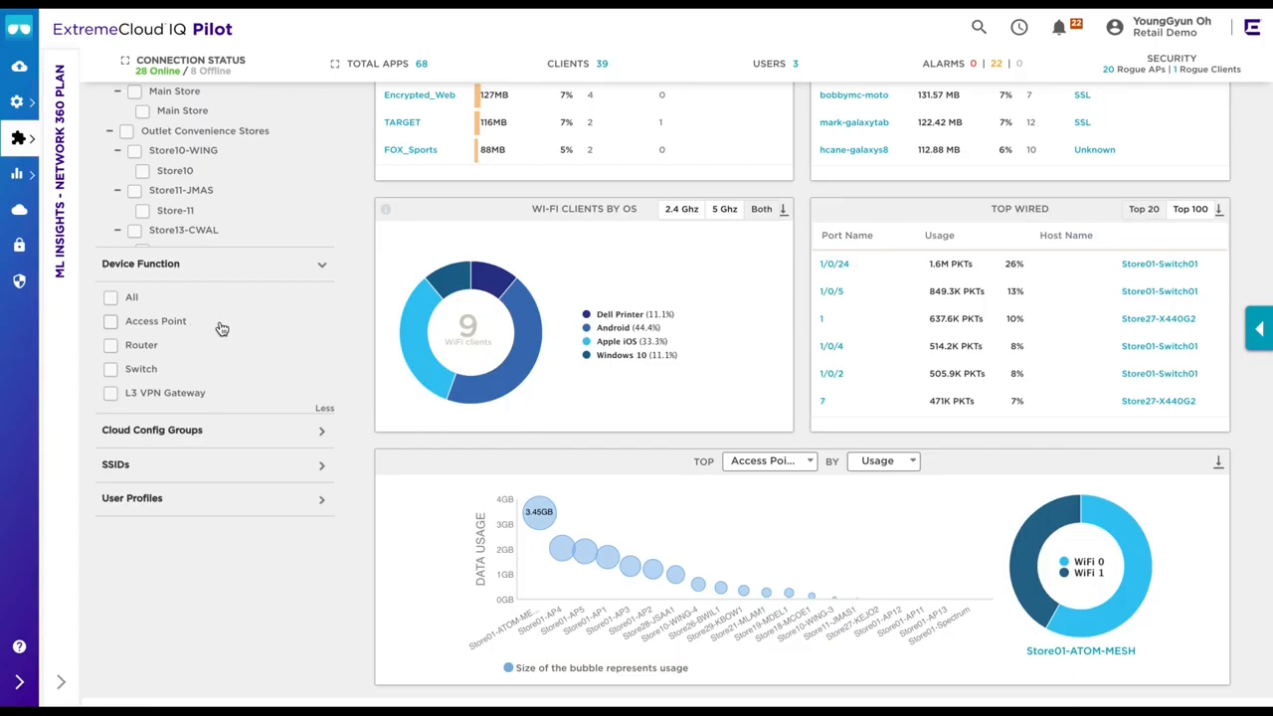
# Filter the dashboard by the Access Point device function and hide the filter criteria.
pyautogui.click(110, 322)
pyautogui.scroll(2, 519, 368)
pyautogui.scroll(5, 519, 368)
pyautogui.click(110, 106)
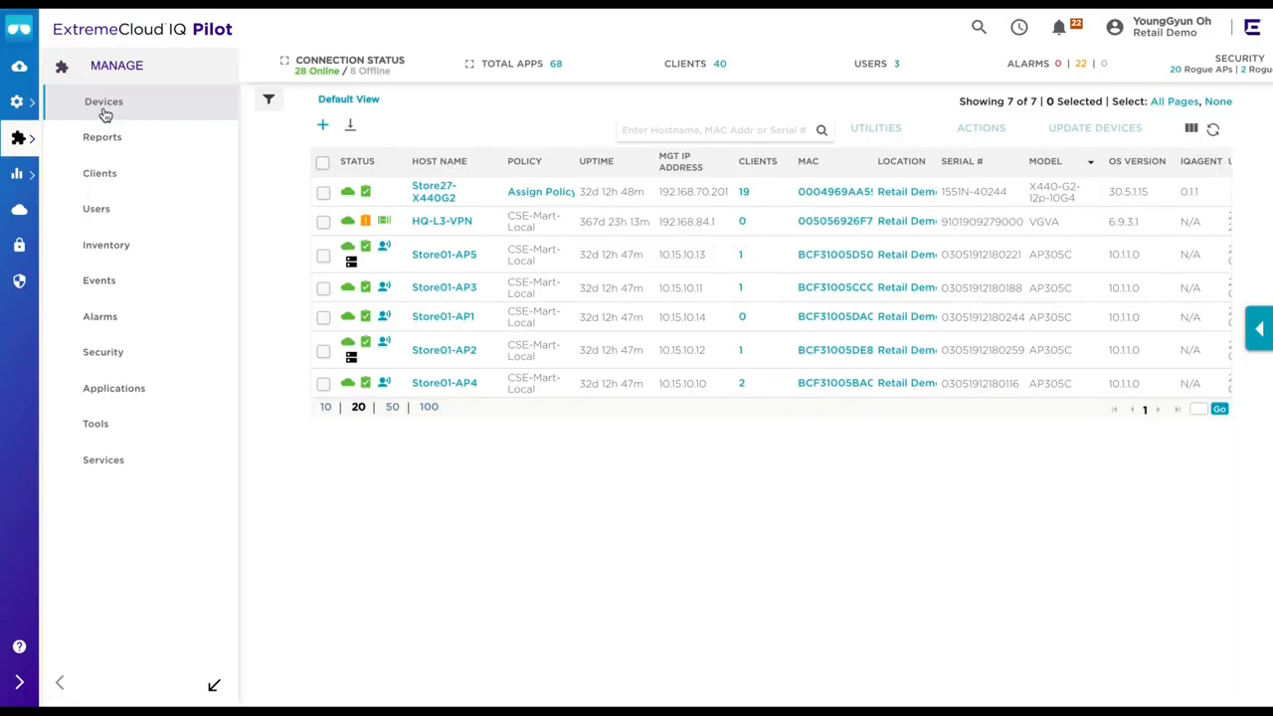
# Open the Devices list in the Manage section and check the connection status of Store01-Router1.
pyautogui.click(105, 114)
pyautogui.click(105, 112)
pyautogui.click(22, 139)
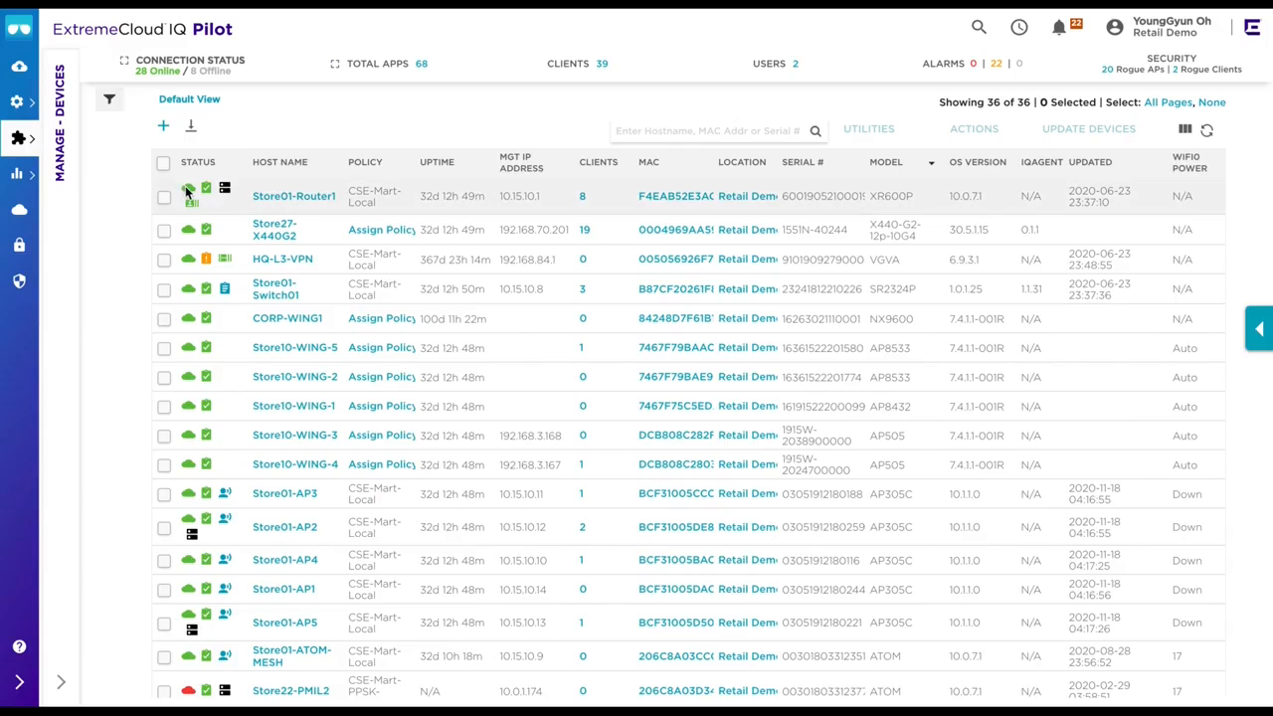
pyautogui.moveTo(187, 194)
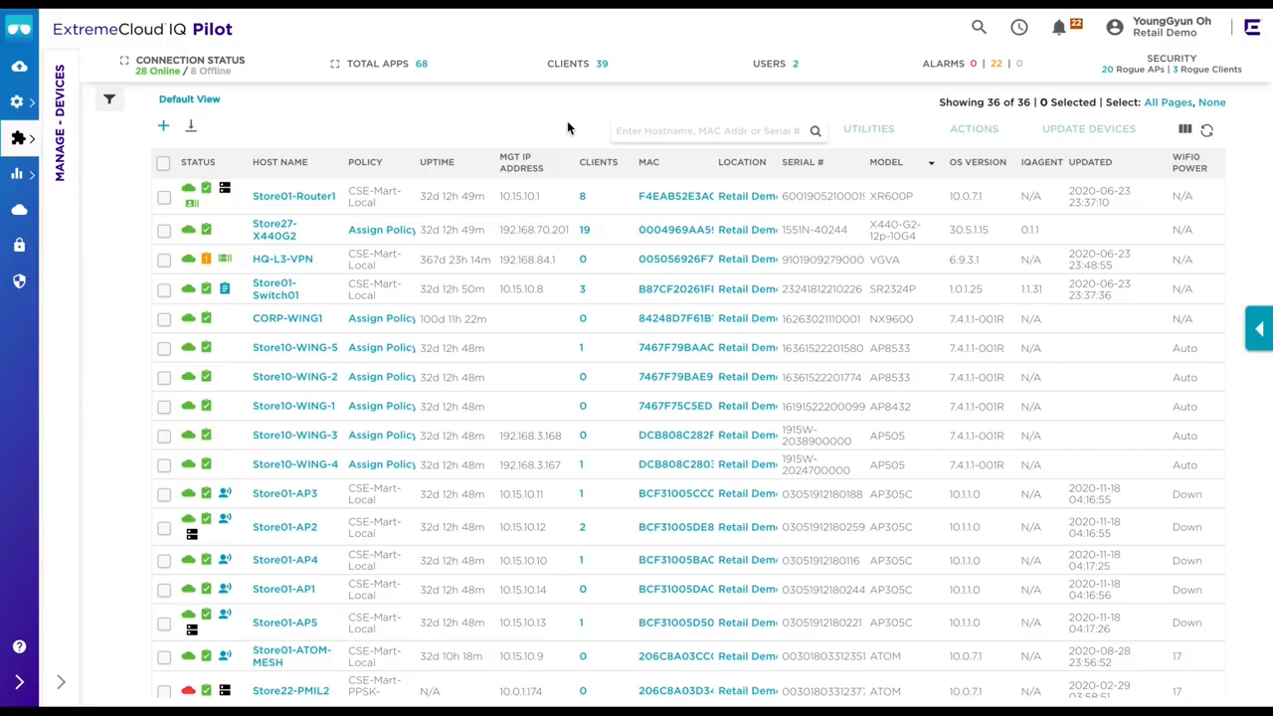
# Filter the device list by the Access Point device function and hide the filter criteria.
pyautogui.click(109, 99)
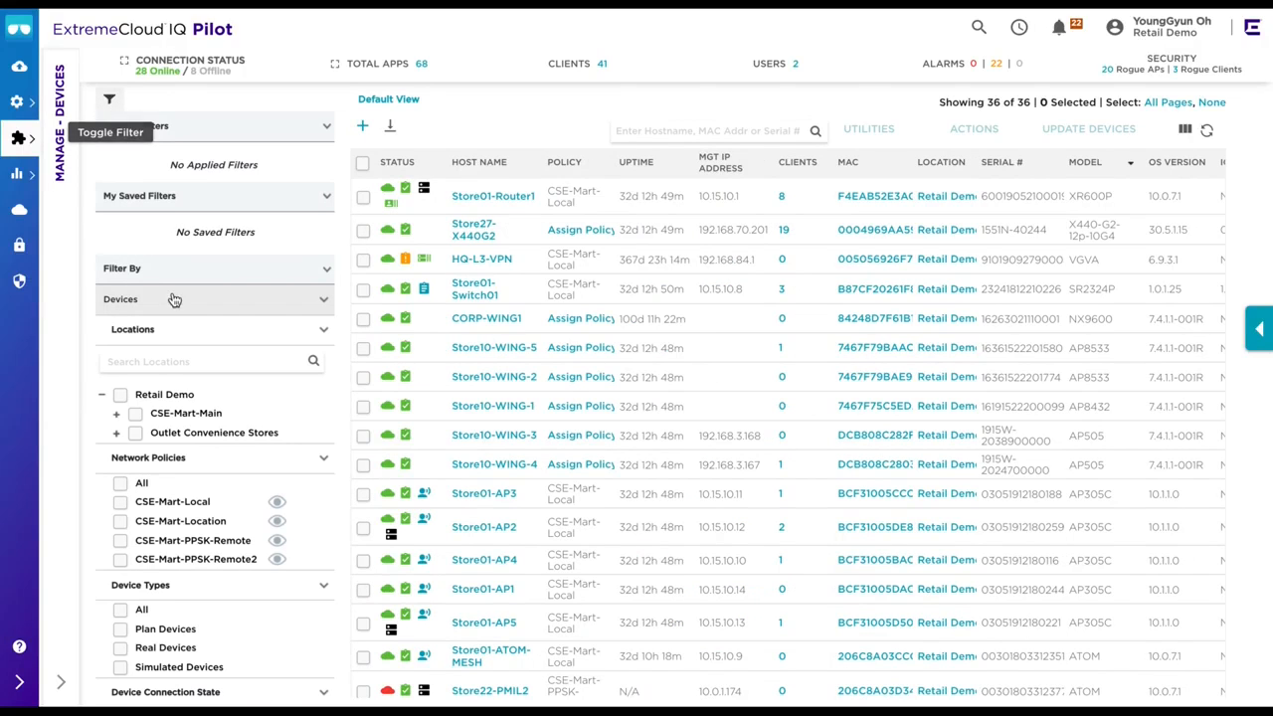
pyautogui.scroll(-2, 157, 316)
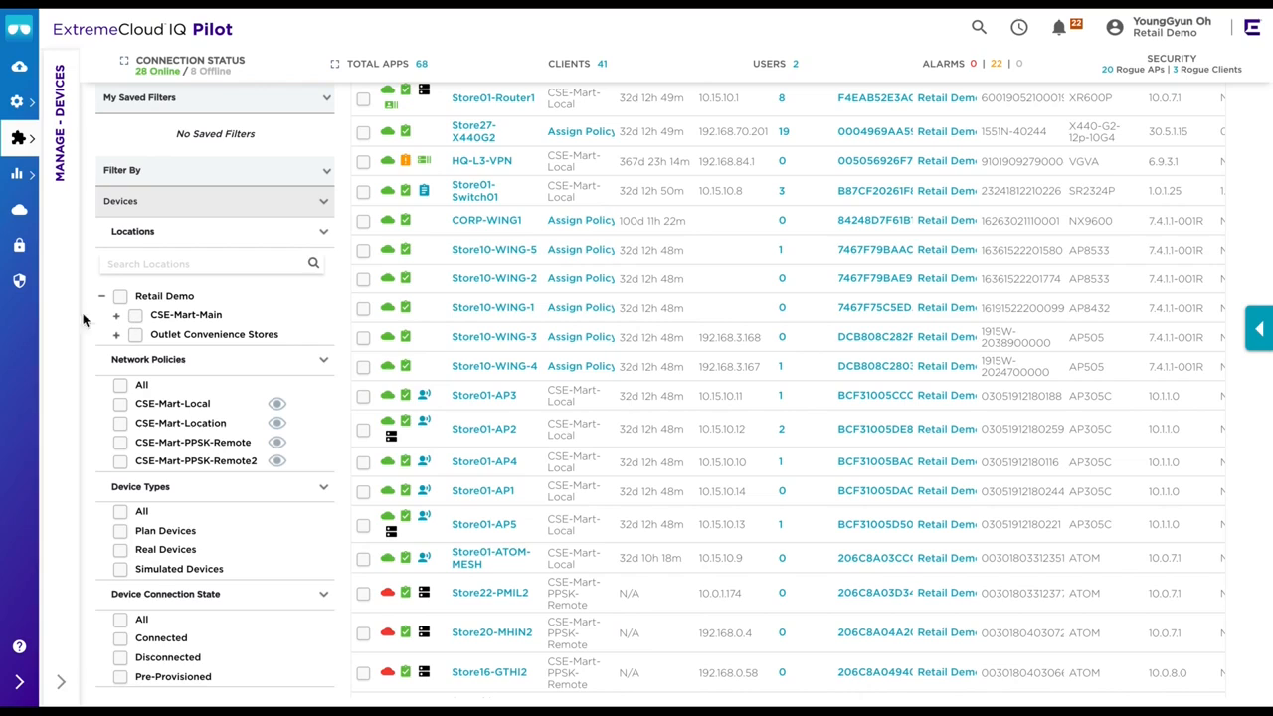
pyautogui.scroll(-3, 156, 355)
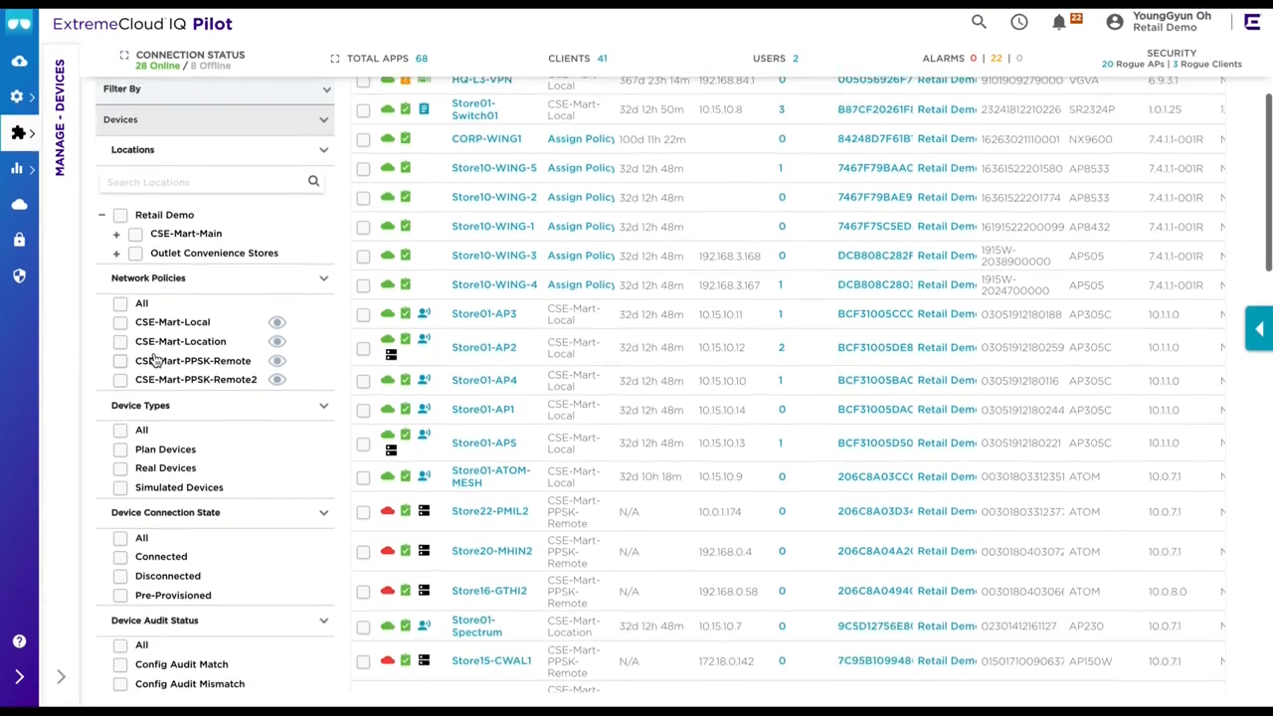
pyautogui.scroll(-5, 157, 355)
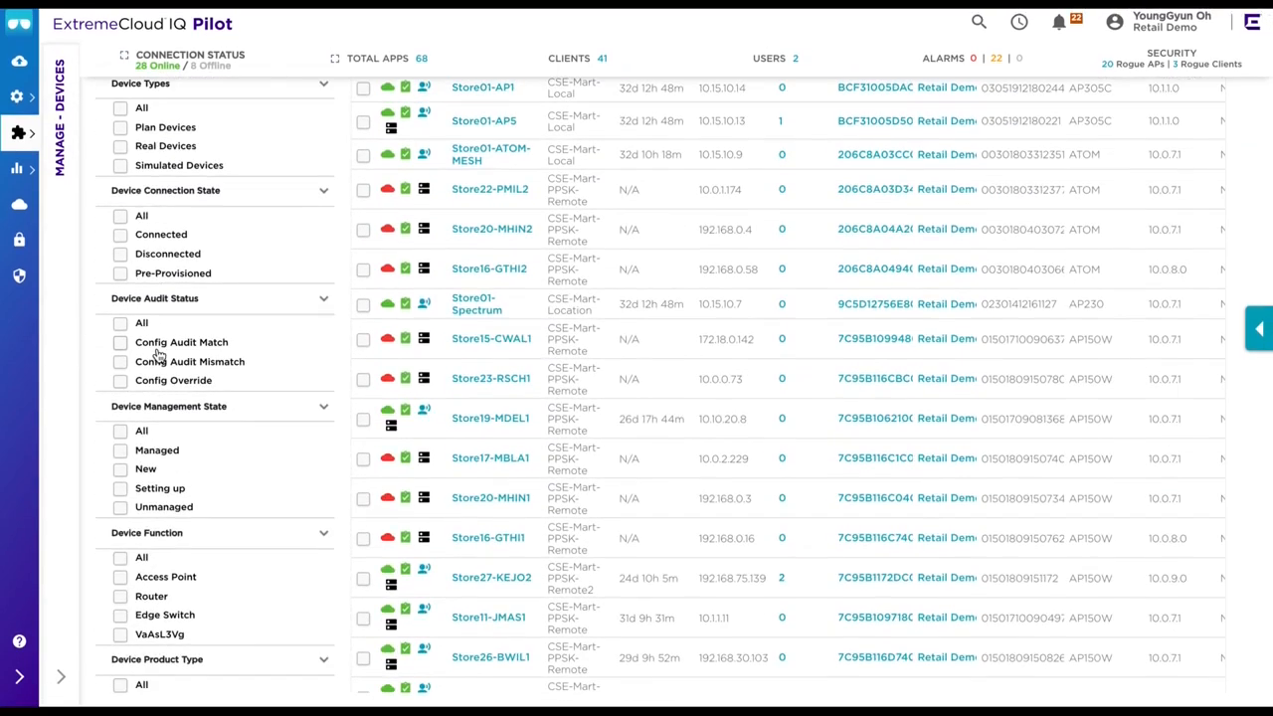
pyautogui.click(119, 577)
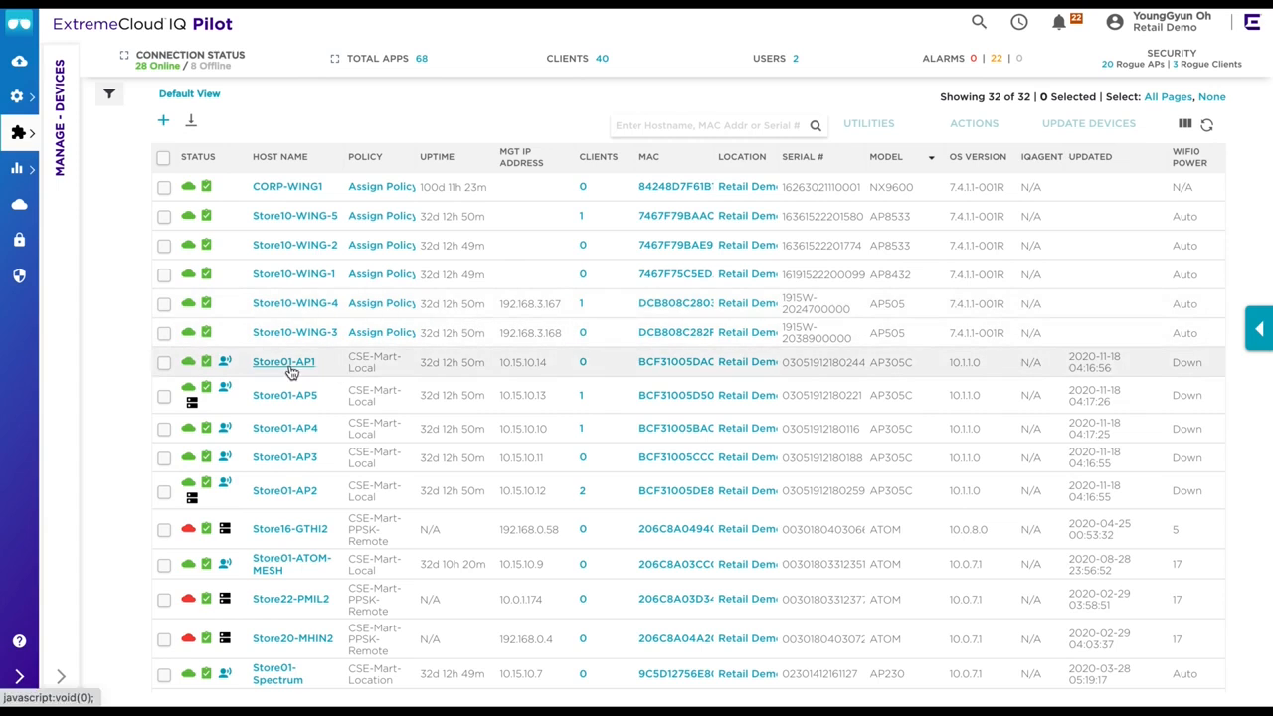
# Open the details of Store01-AP5 and check its network path, connection status and available monitoring pages.
pyautogui.click(288, 399)
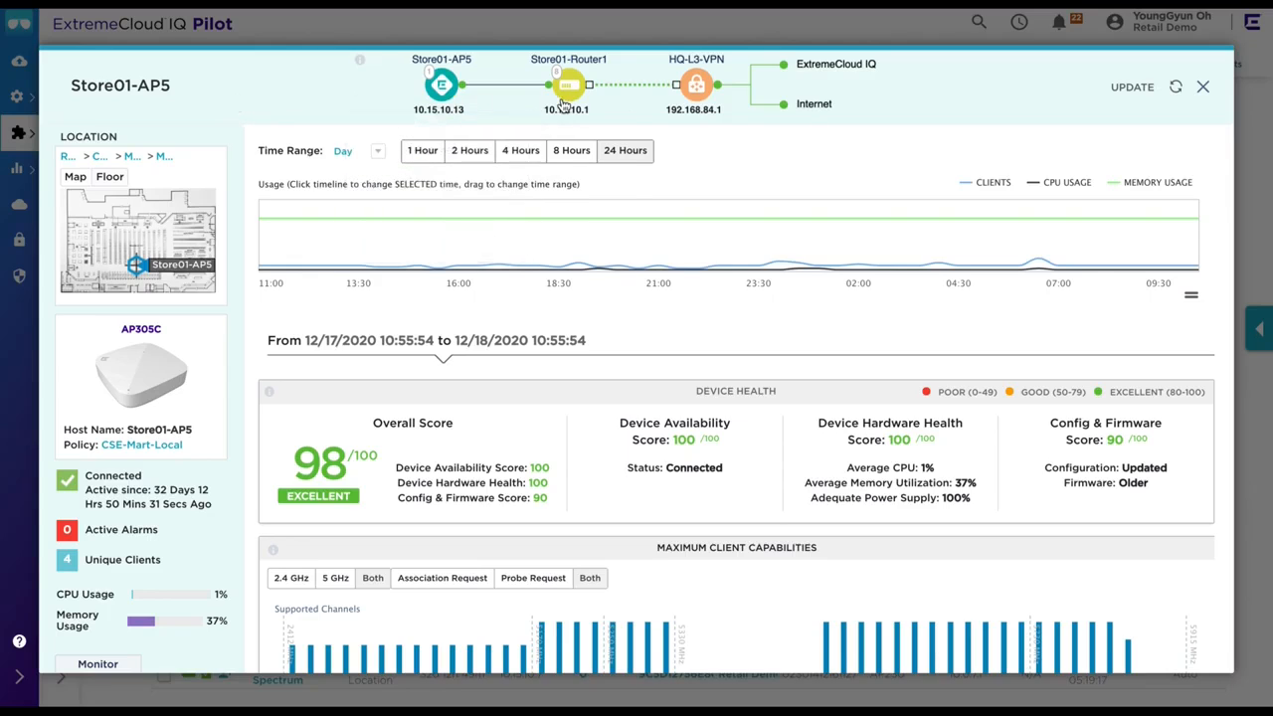
pyautogui.moveTo(563, 103)
pyautogui.moveTo(692, 103)
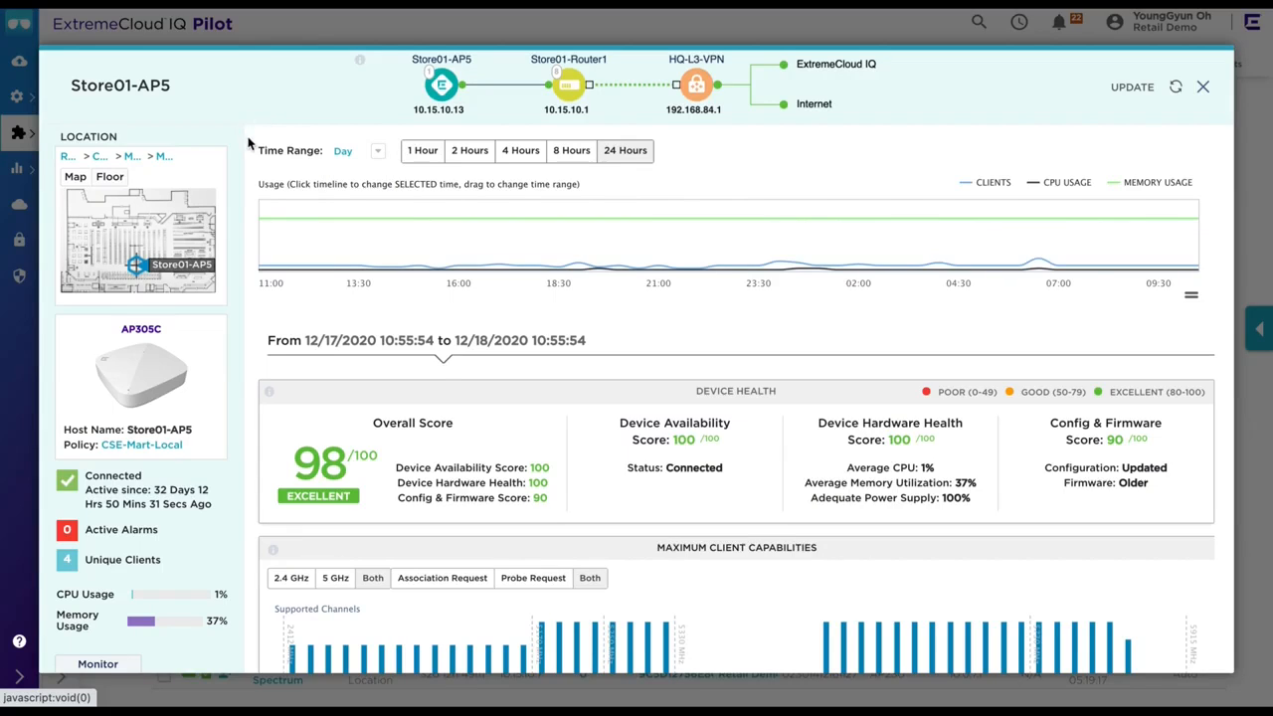
pyautogui.scroll(-1, 251, 144)
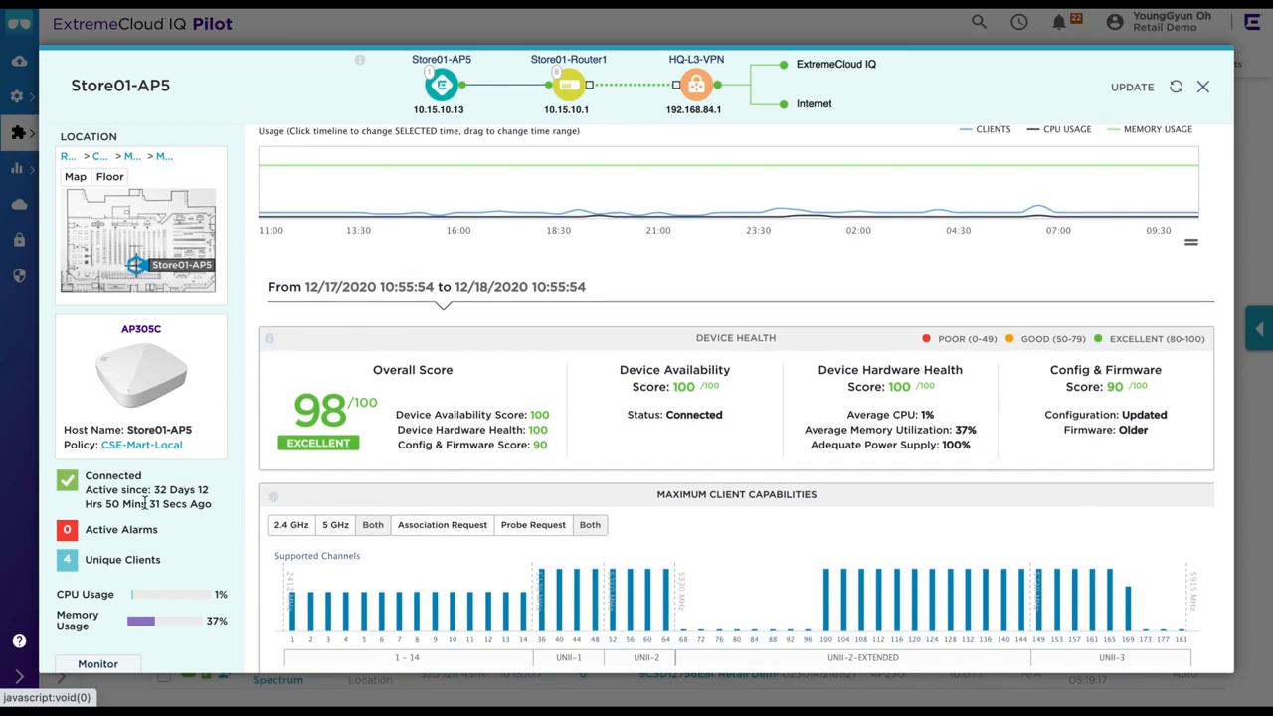
pyautogui.scroll(-3, 151, 504)
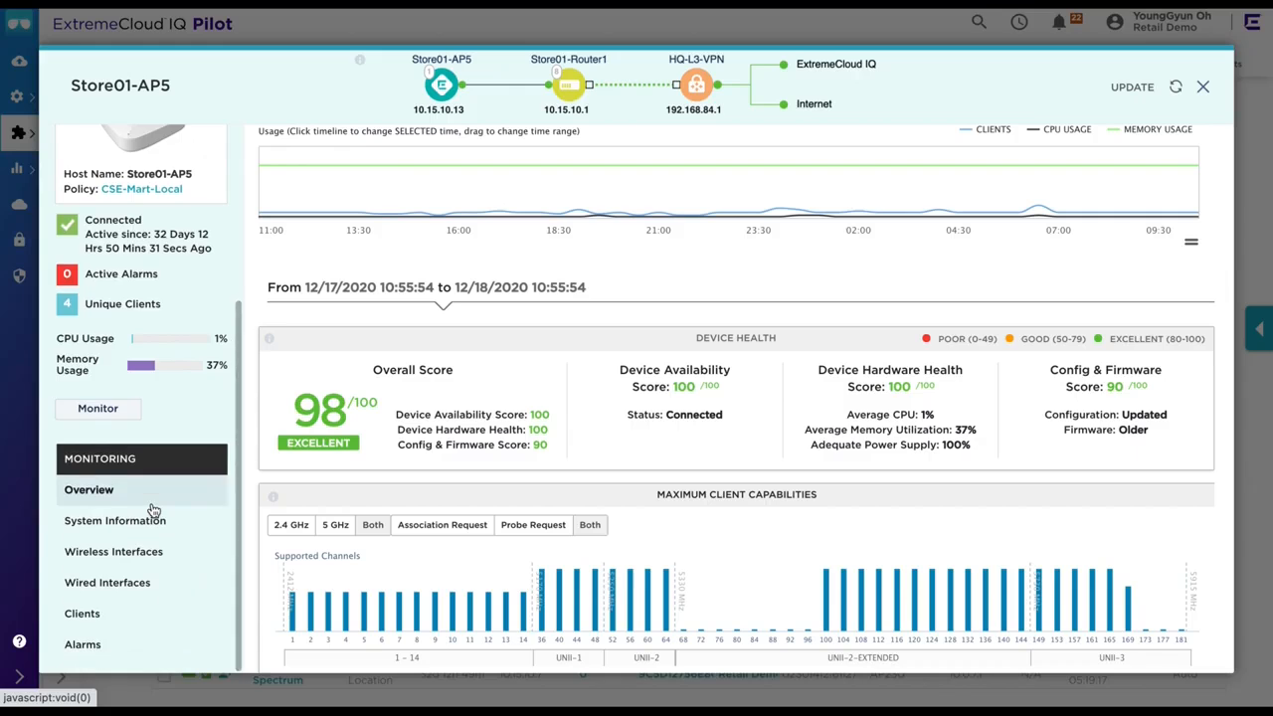
pyautogui.scroll(3, 151, 510)
pyautogui.scroll(1, 627, 460)
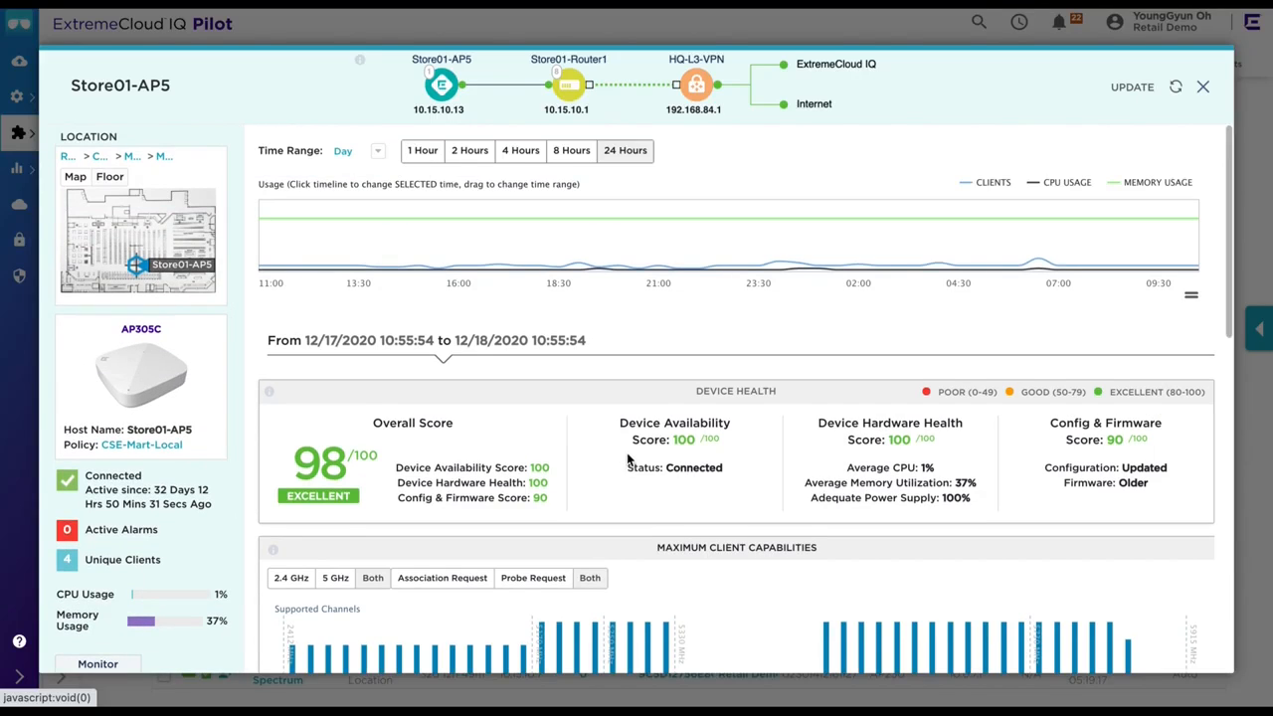
# Review Store01-AP5's device health, client capabilities, network usage and top applications, and close its details.
pyautogui.scroll(-3, 628, 460)
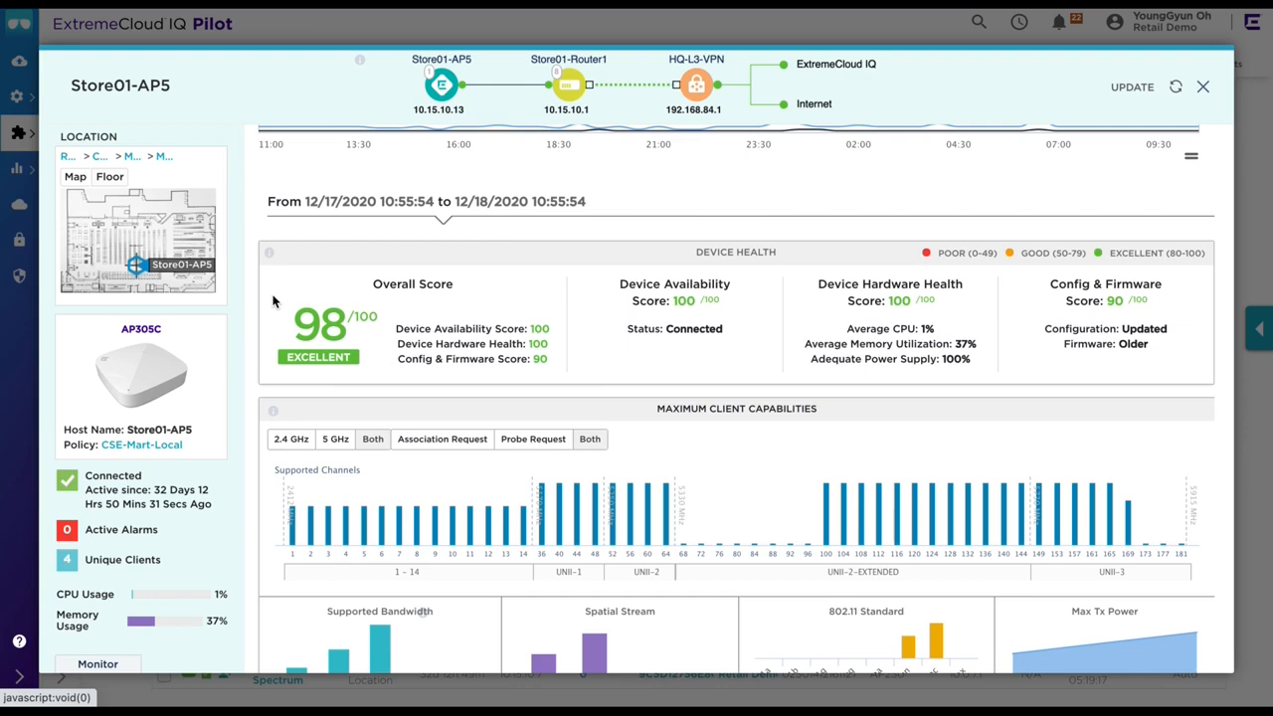
pyautogui.scroll(-10, 274, 301)
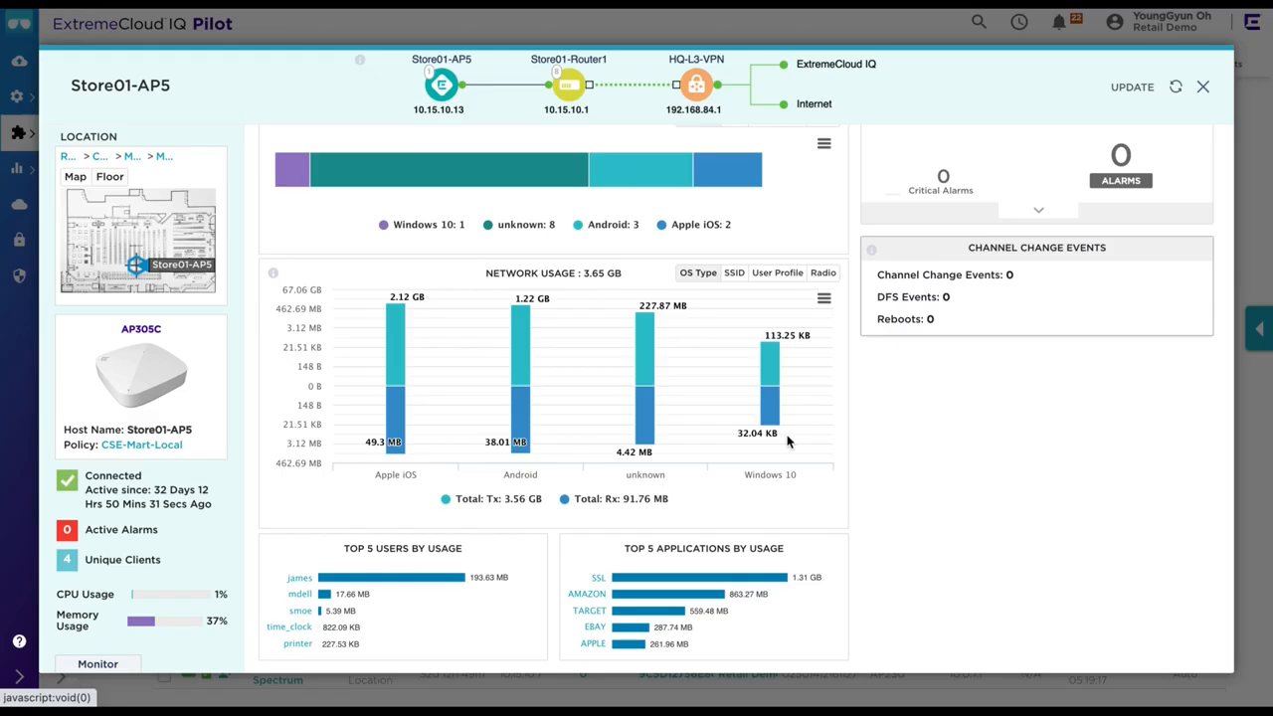
pyautogui.scroll(10, 864, 440)
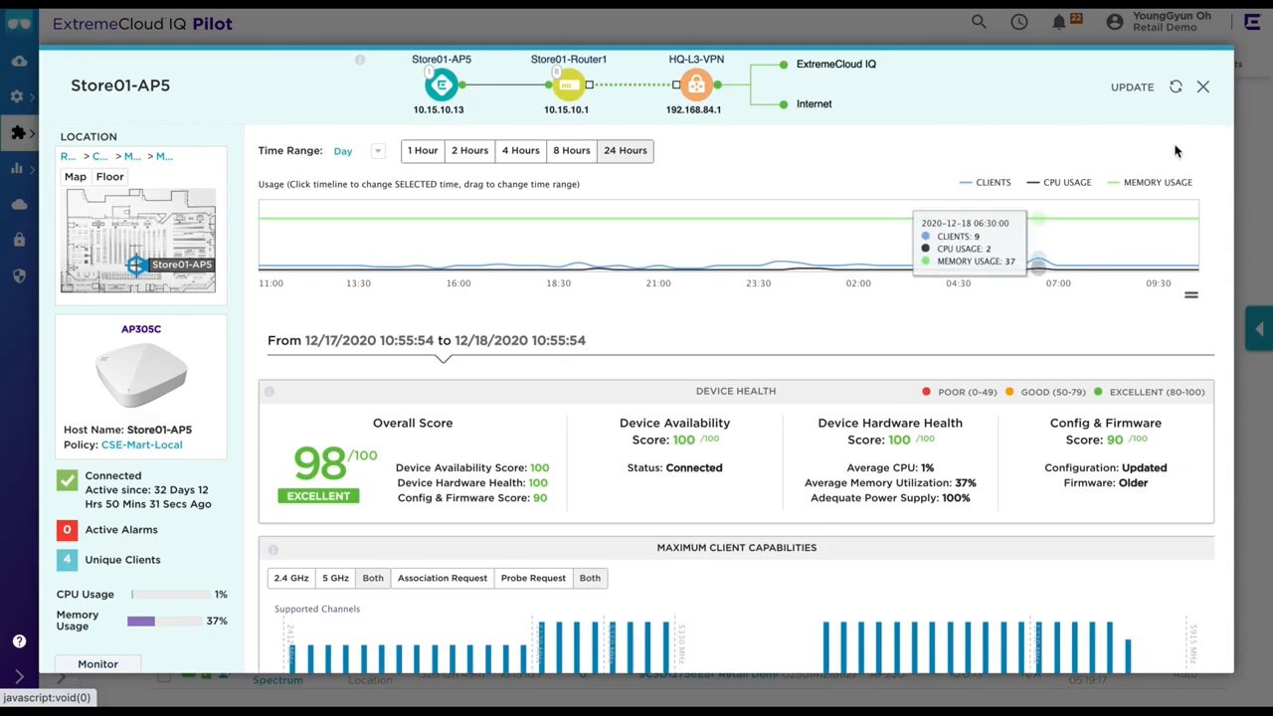
pyautogui.click(1202, 86)
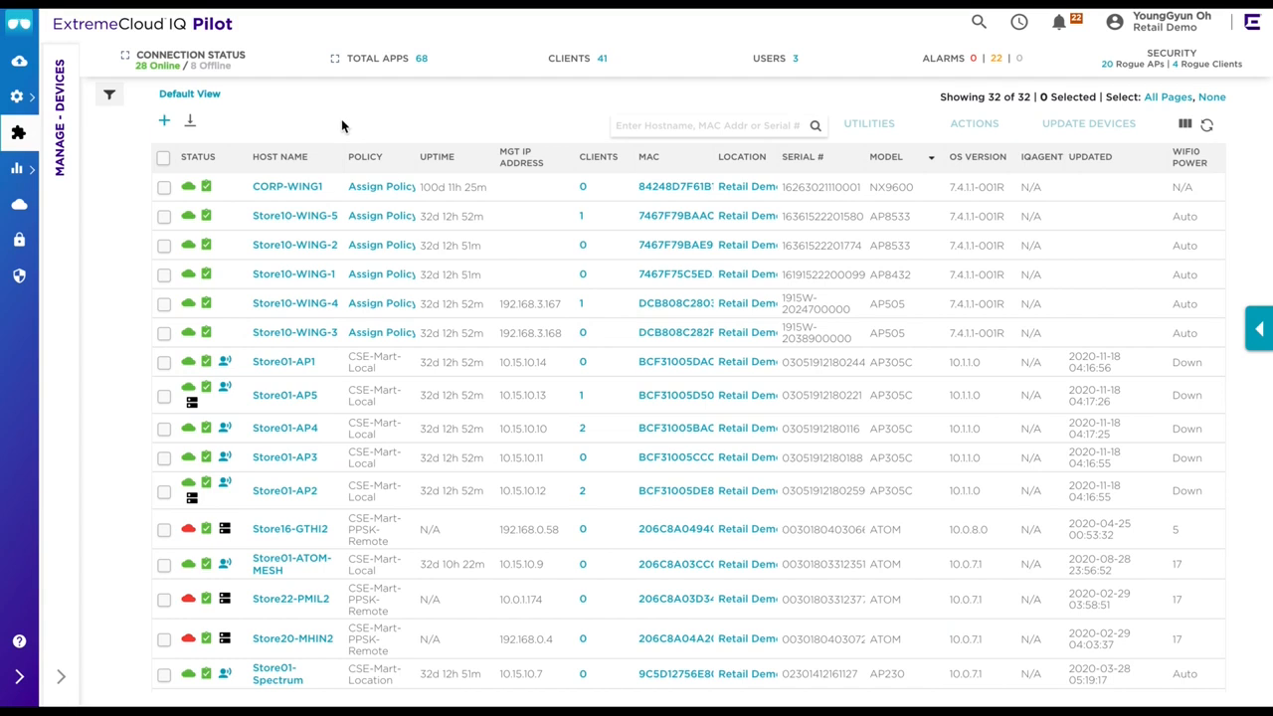
# Switch the device list's Device Function filter from Access Point to Edge Switch and hide the filter criteria.
pyautogui.click(109, 94)
pyautogui.scroll(-5, 177, 320)
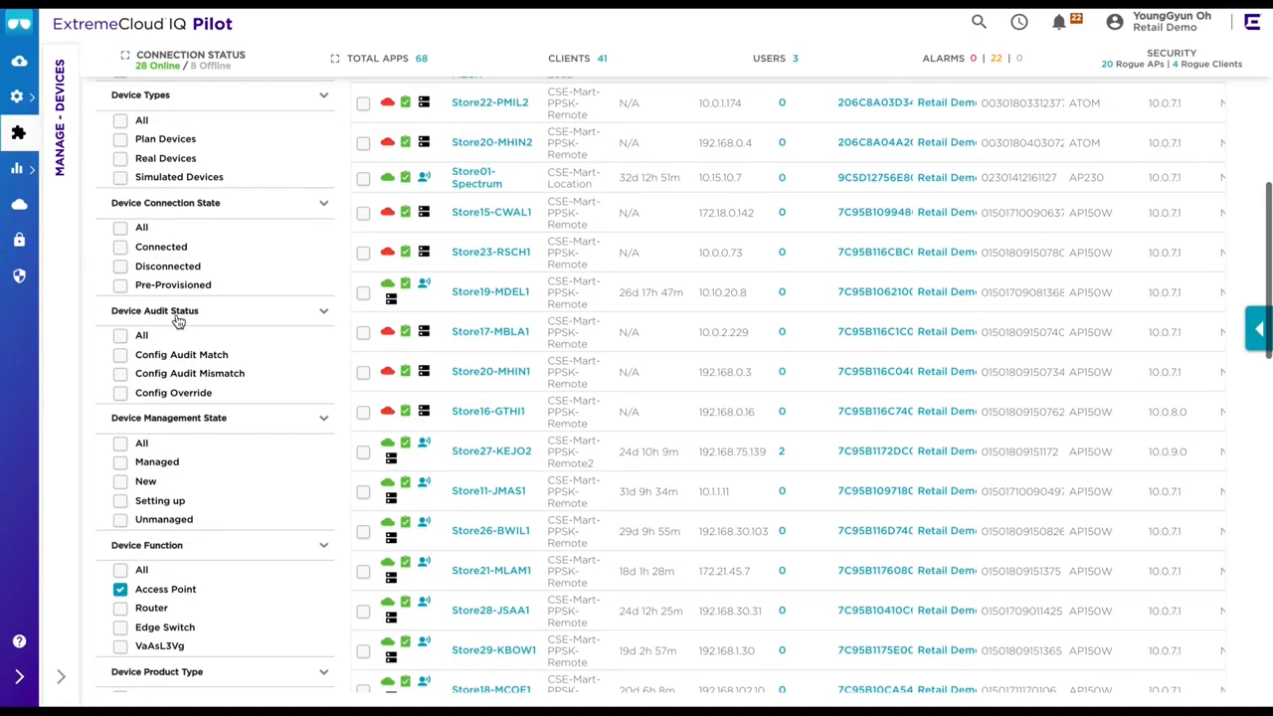
pyautogui.click(120, 592)
pyautogui.click(120, 627)
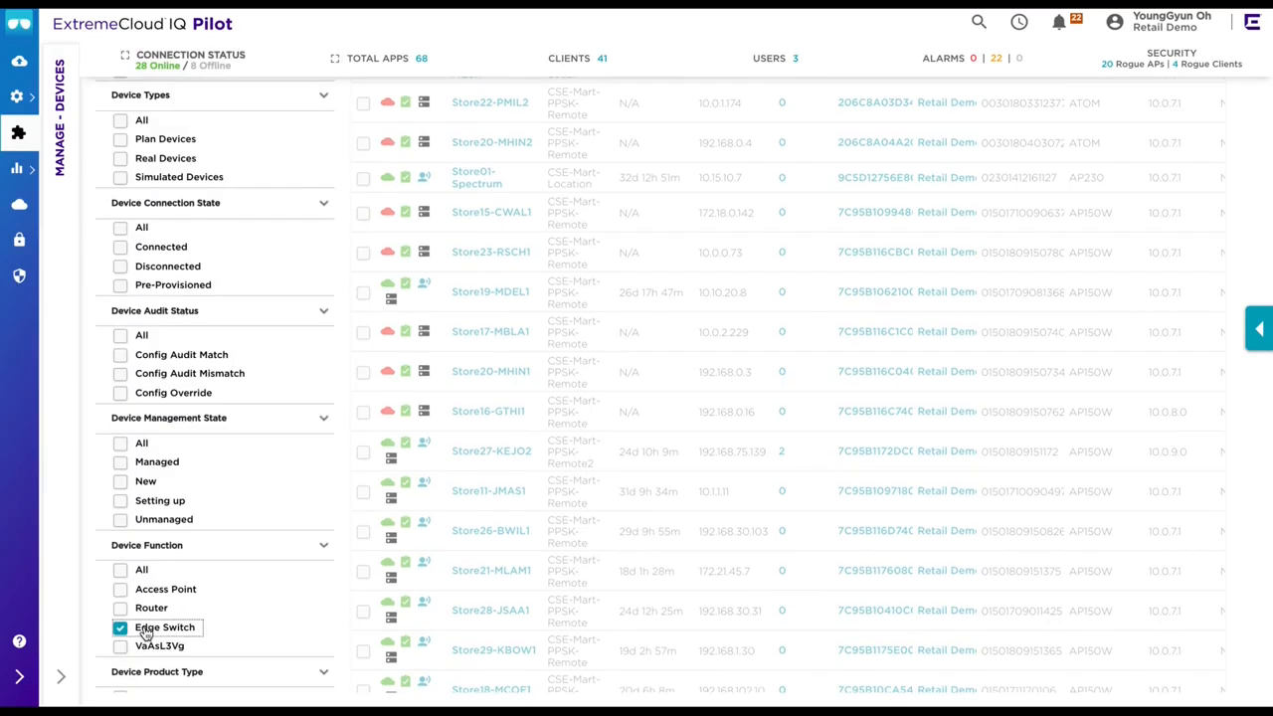
pyautogui.click(109, 94)
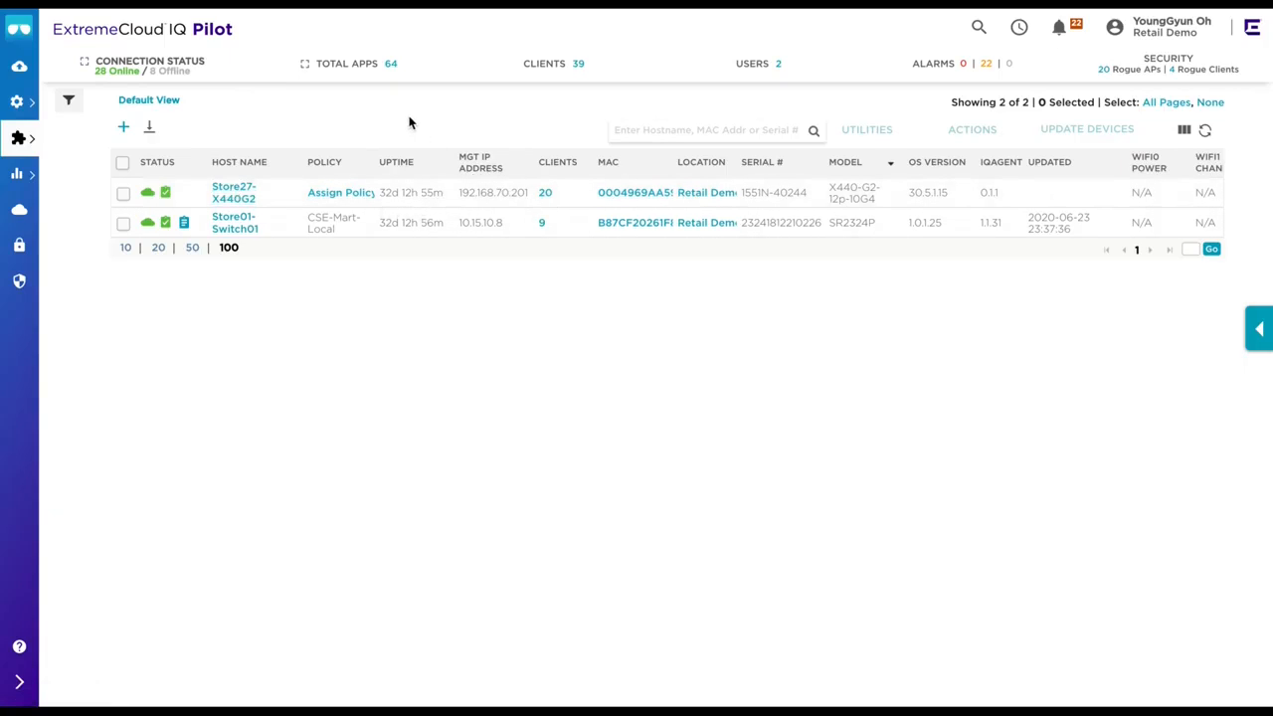
# Open the details of the switch Store27-X440G2 and review its usage timeline, port layout and port 1 status.
pyautogui.click(242, 202)
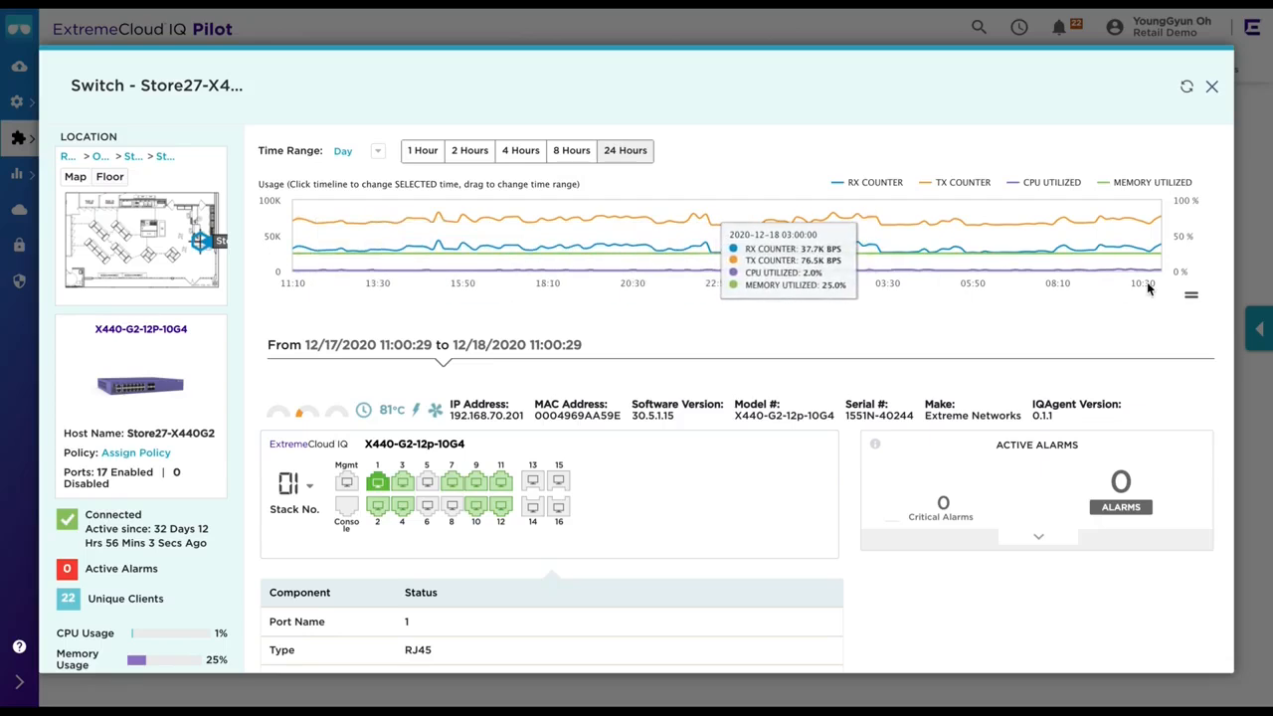
pyautogui.scroll(-2, 708, 390)
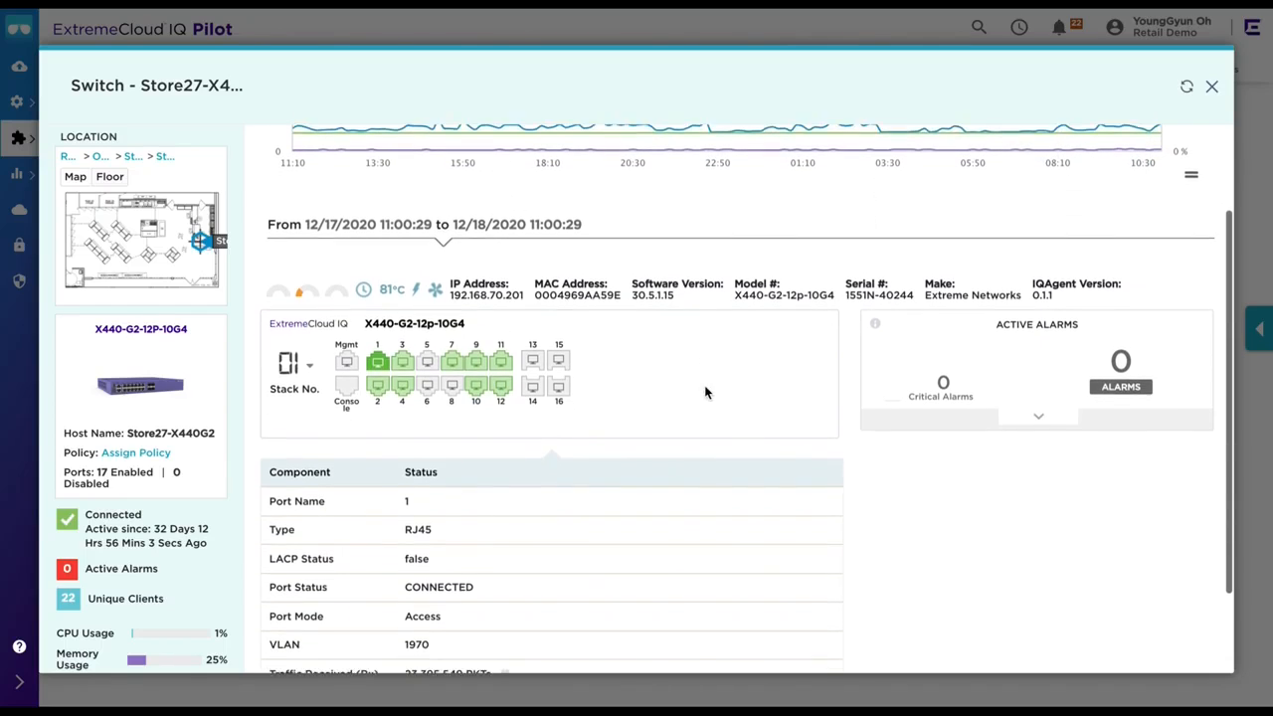
pyautogui.scroll(-2, 411, 378)
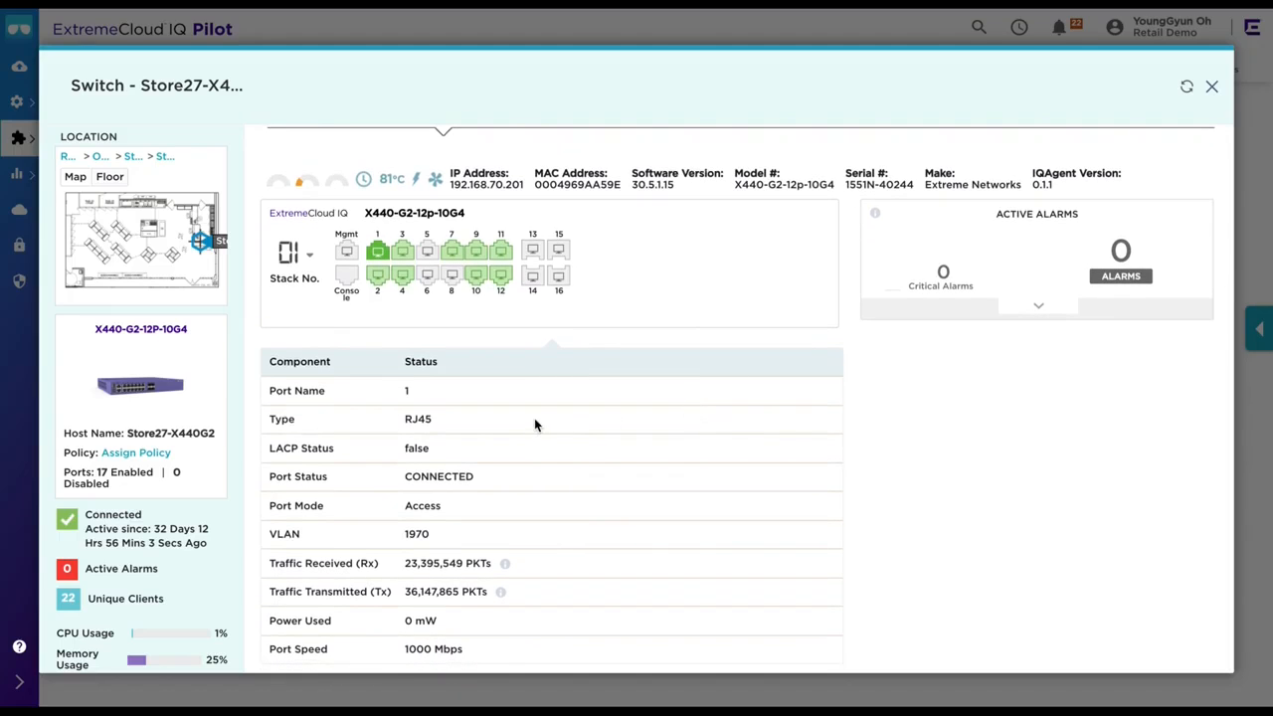
# Look through the switch's Clients, Diagnostics, Events and Alarms monitoring pages.
pyautogui.scroll(-5, 161, 531)
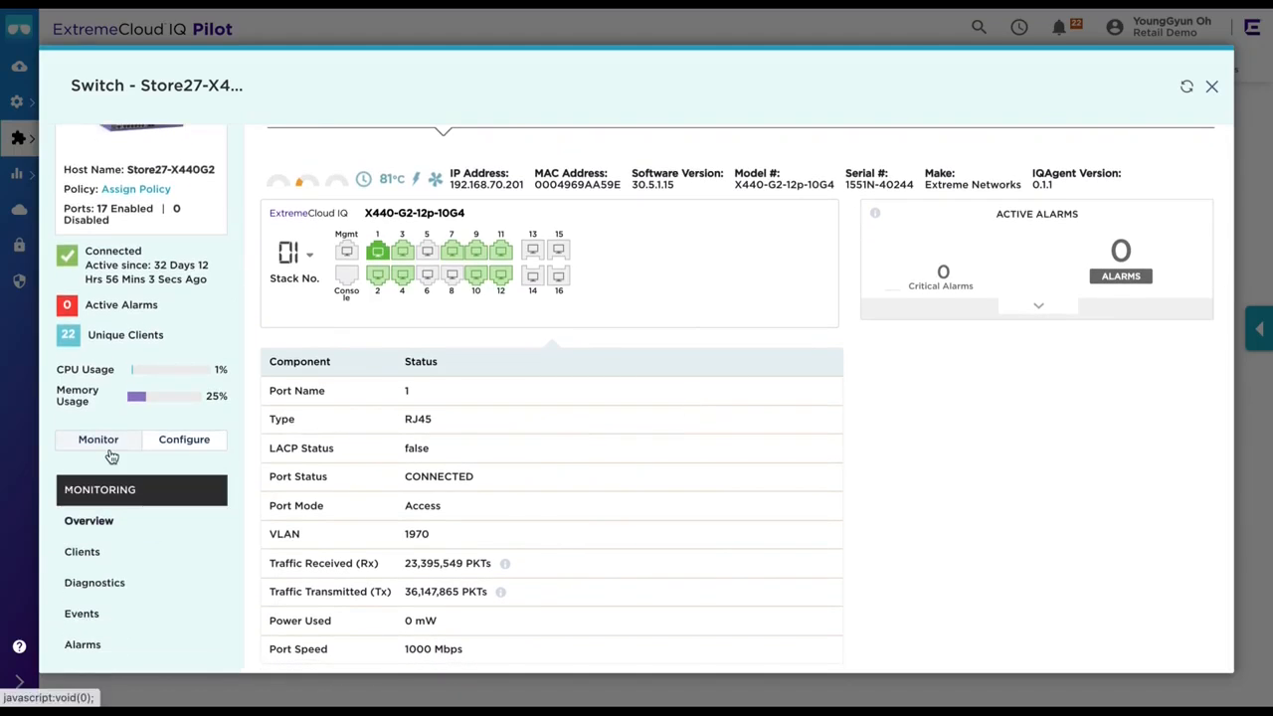
pyautogui.click(98, 557)
pyautogui.click(97, 583)
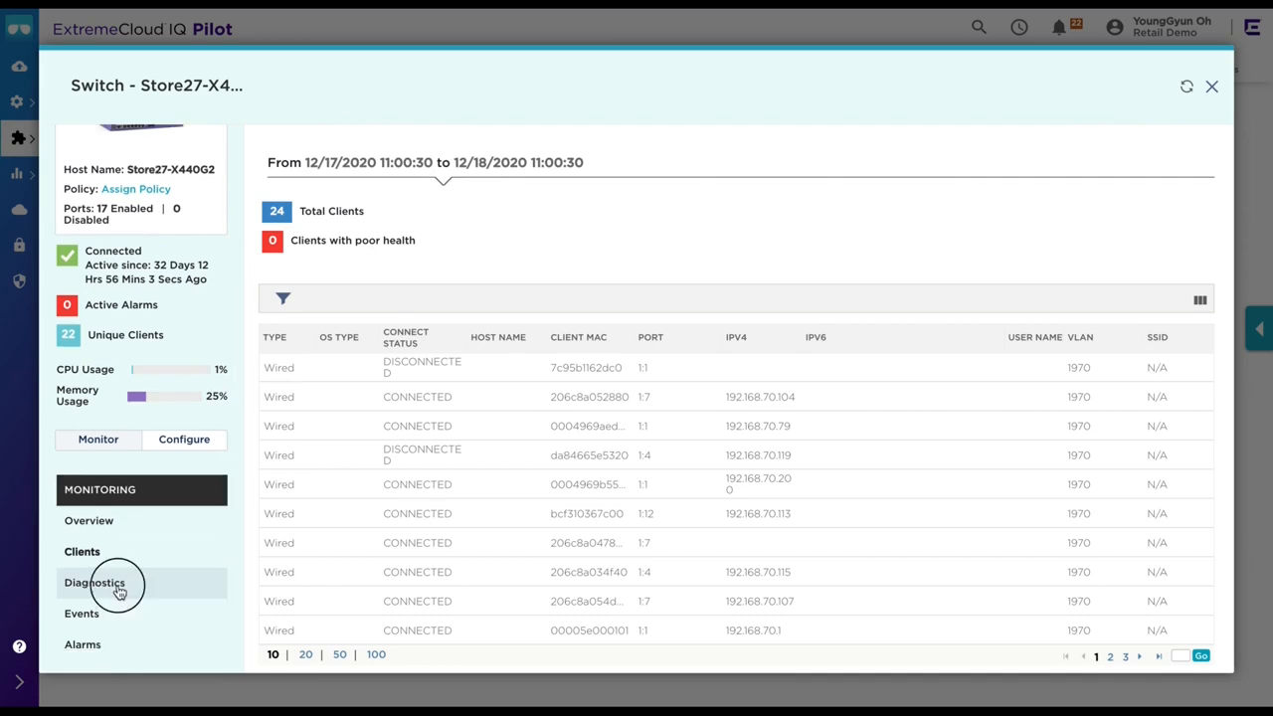
pyautogui.click(86, 613)
pyautogui.click(86, 645)
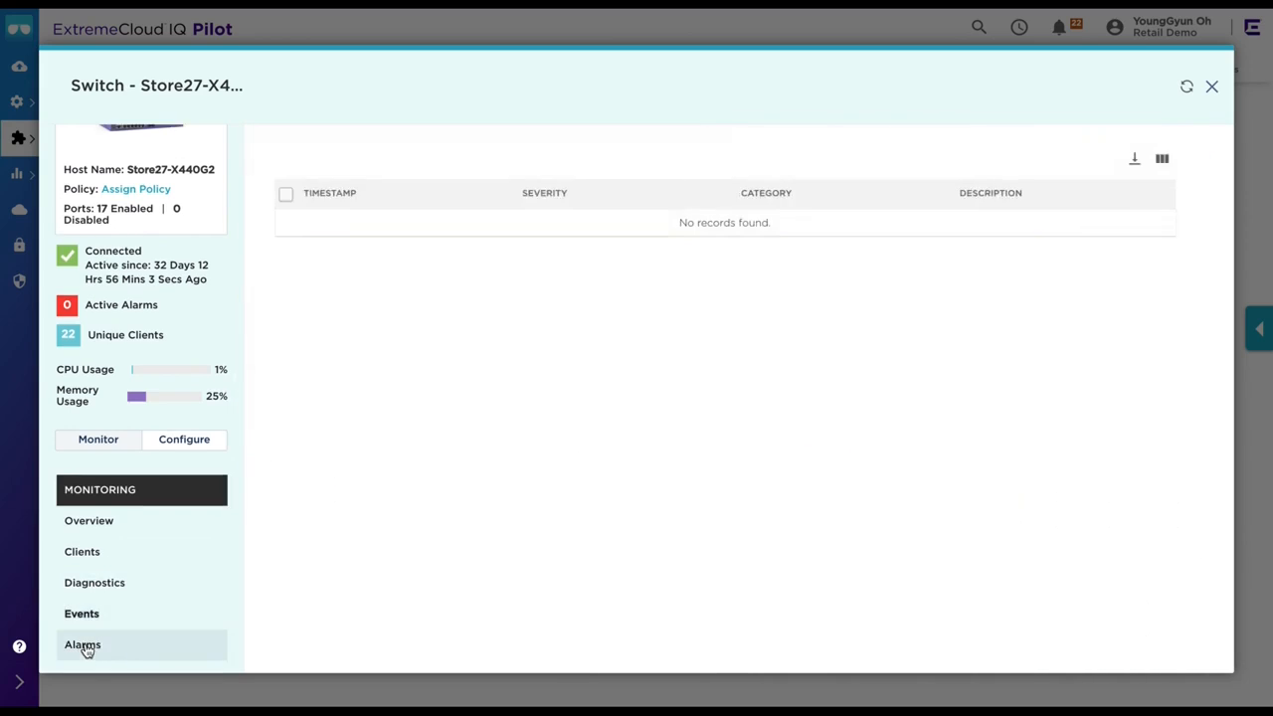
# View the switch's Device Configuration and Port Configuration settings, and close its details without saving.
pyautogui.click(184, 438)
pyautogui.click(165, 553)
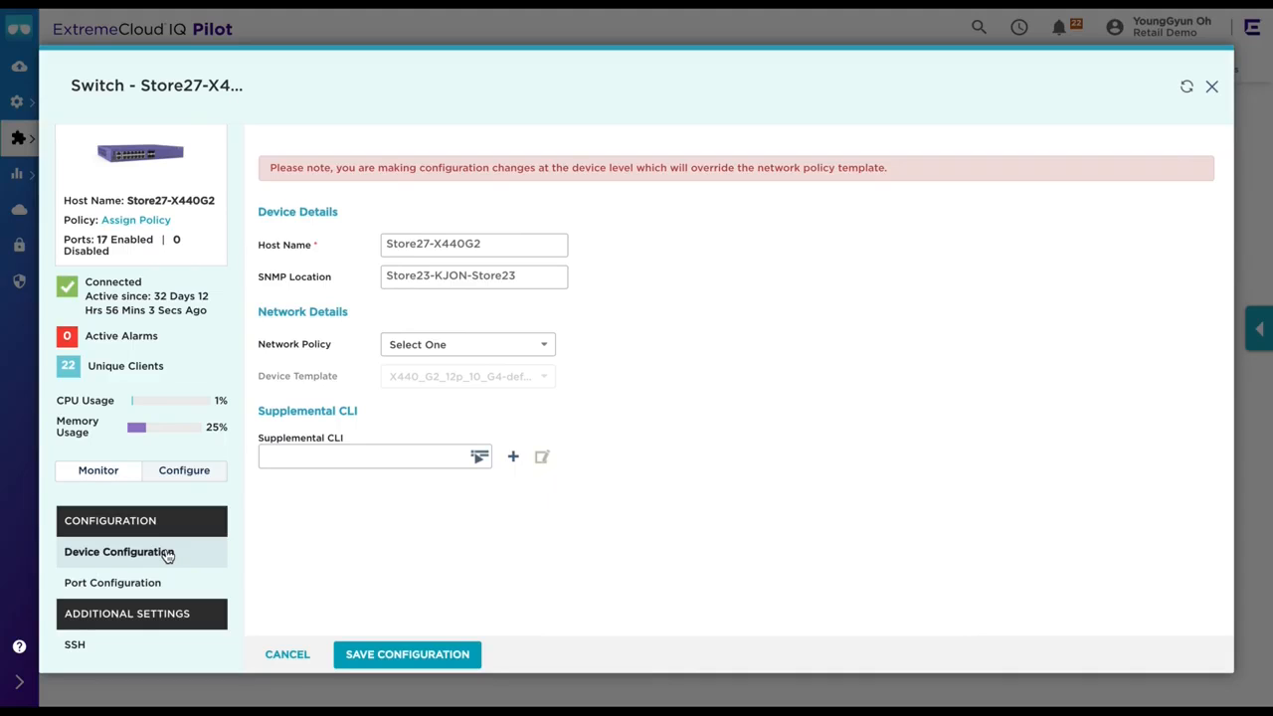
pyautogui.click(144, 585)
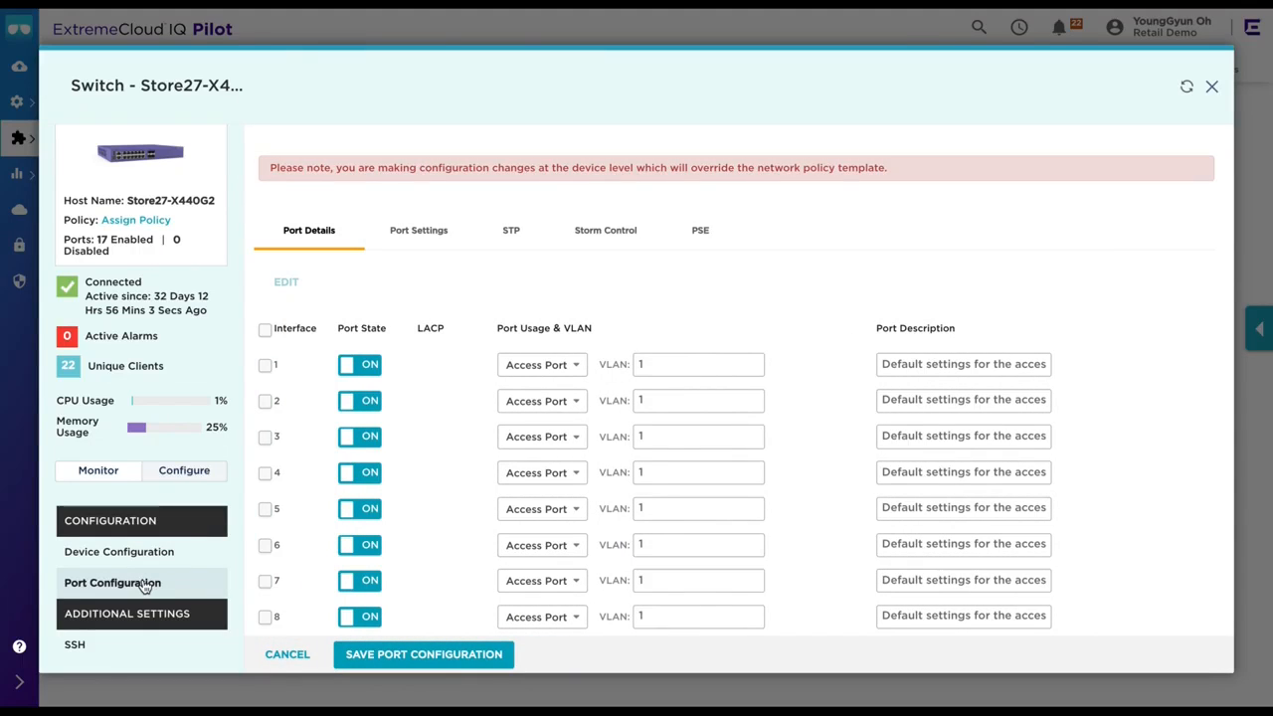
pyautogui.click(1211, 87)
# Open the Clients list in the Manage section and show the details of the Android client on CSE-Mart-Corp.
pyautogui.moveTo(23, 137)
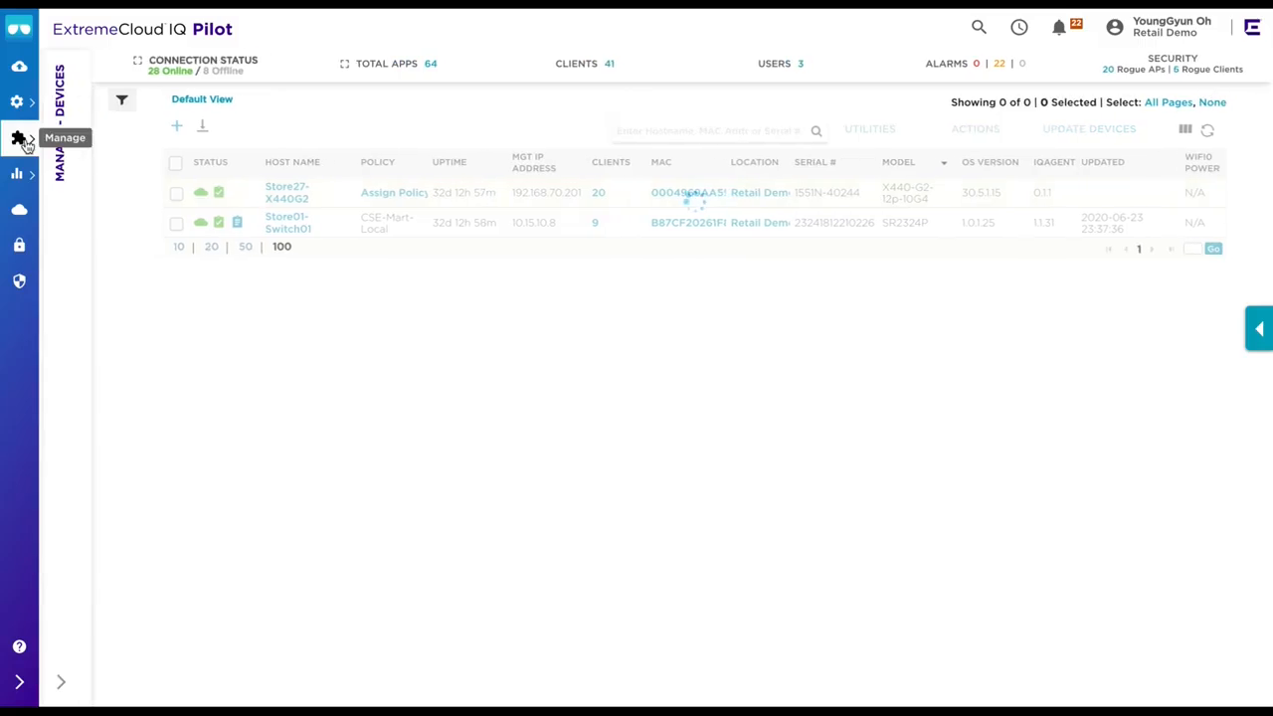
pyautogui.click(111, 176)
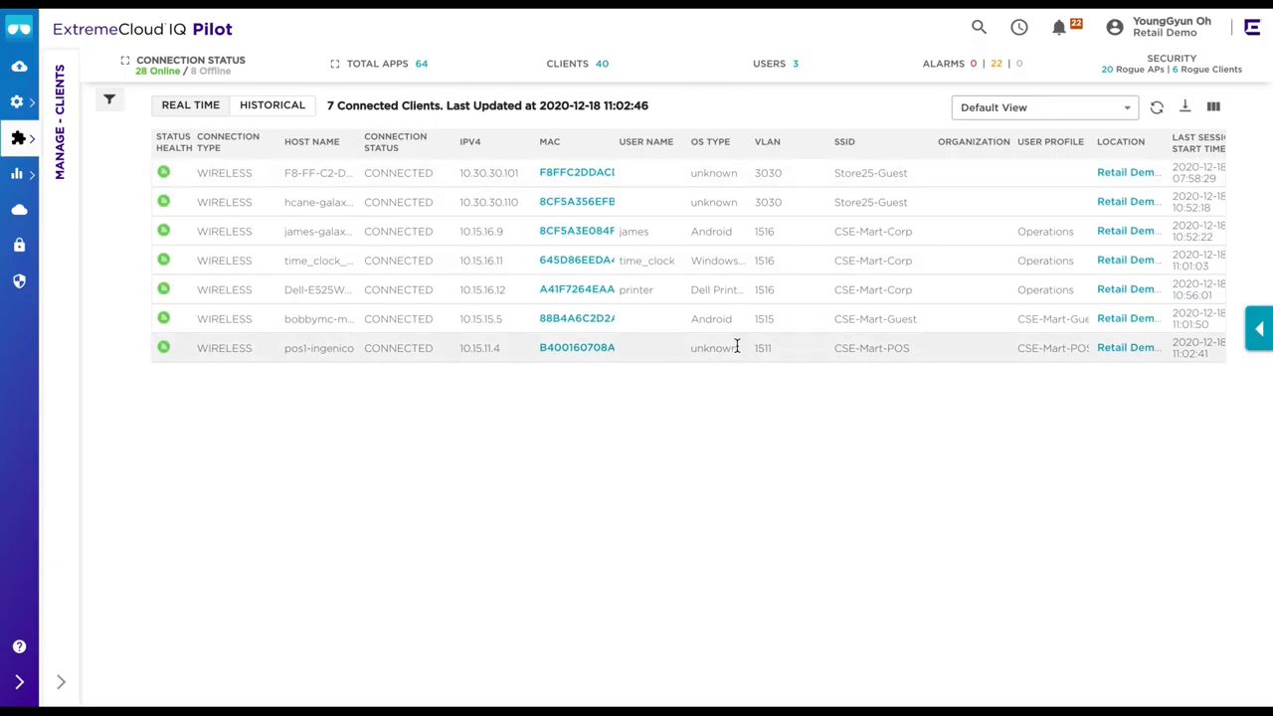
pyautogui.click(579, 233)
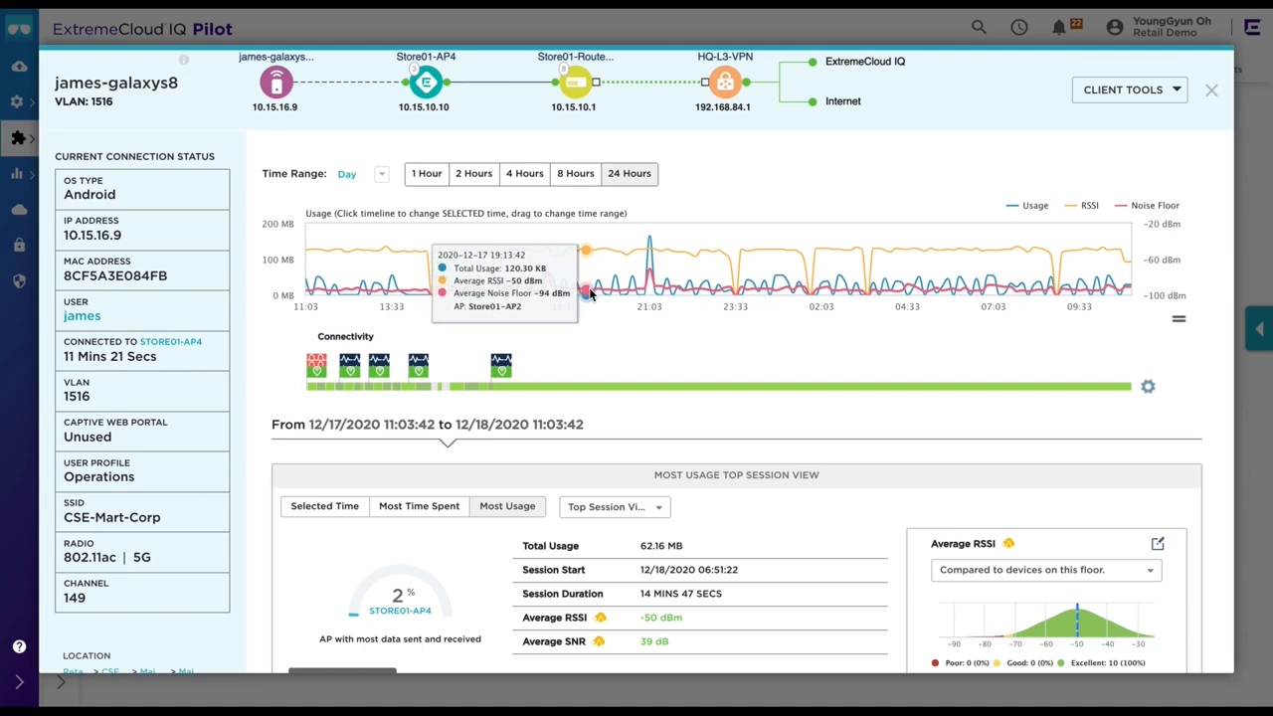
# Review the client's most usage session, client trail and client events, and close its details.
pyautogui.scroll(-5, 589, 288)
pyautogui.scroll(1, 592, 400)
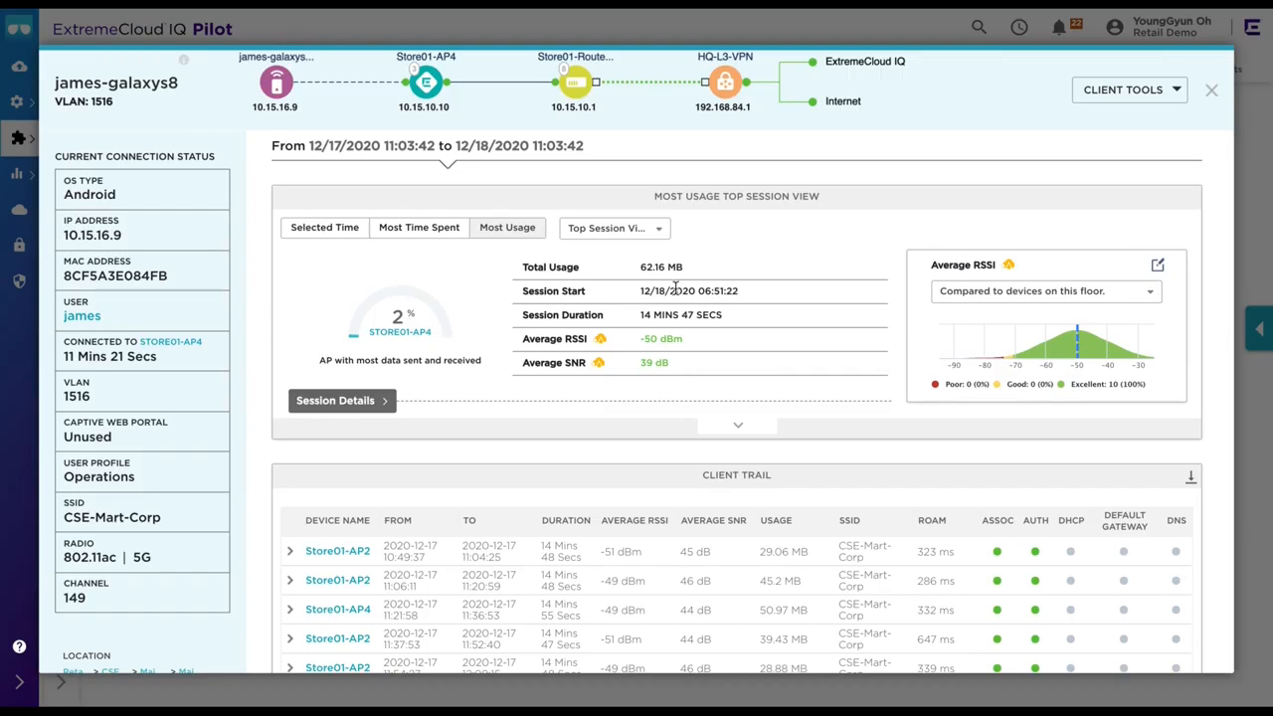
pyautogui.scroll(-6, 643, 381)
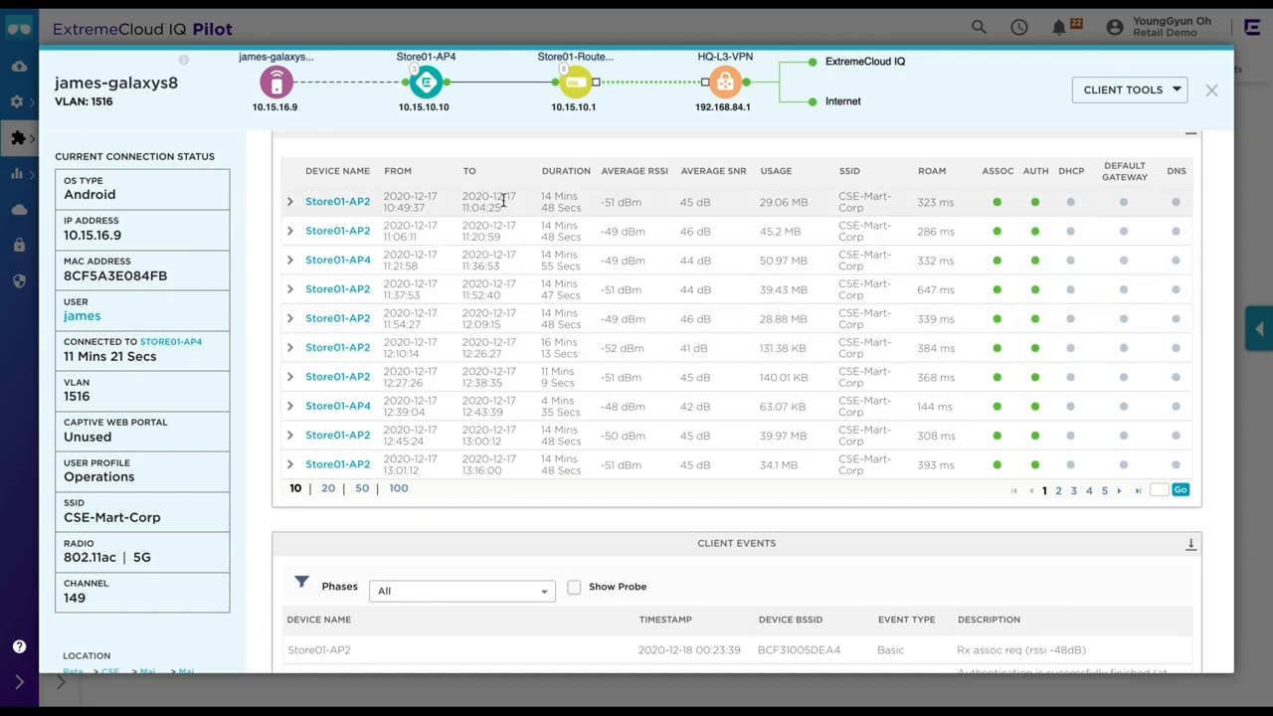
pyautogui.scroll(-1, 520, 321)
pyautogui.scroll(5, 520, 321)
pyautogui.click(1211, 89)
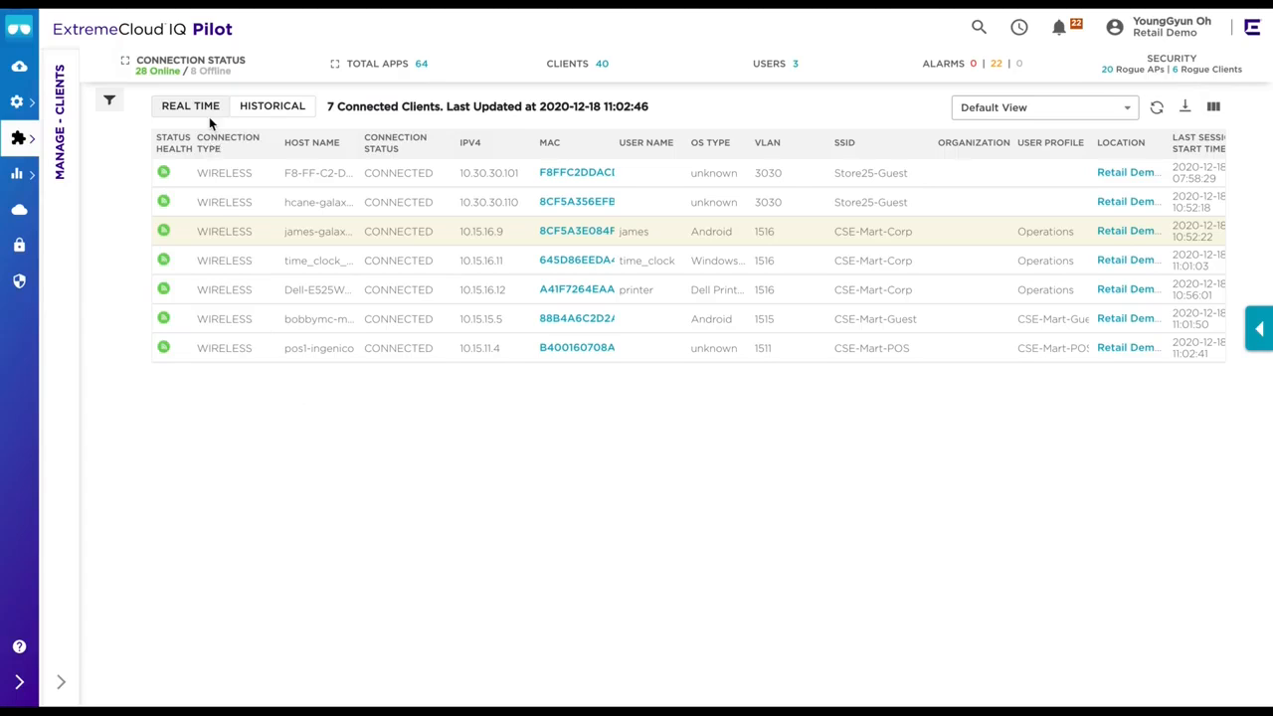
# Show the historical clients and move the one-hour window to December 17, 2020, 20:06 to 21:06.
pyautogui.click(278, 110)
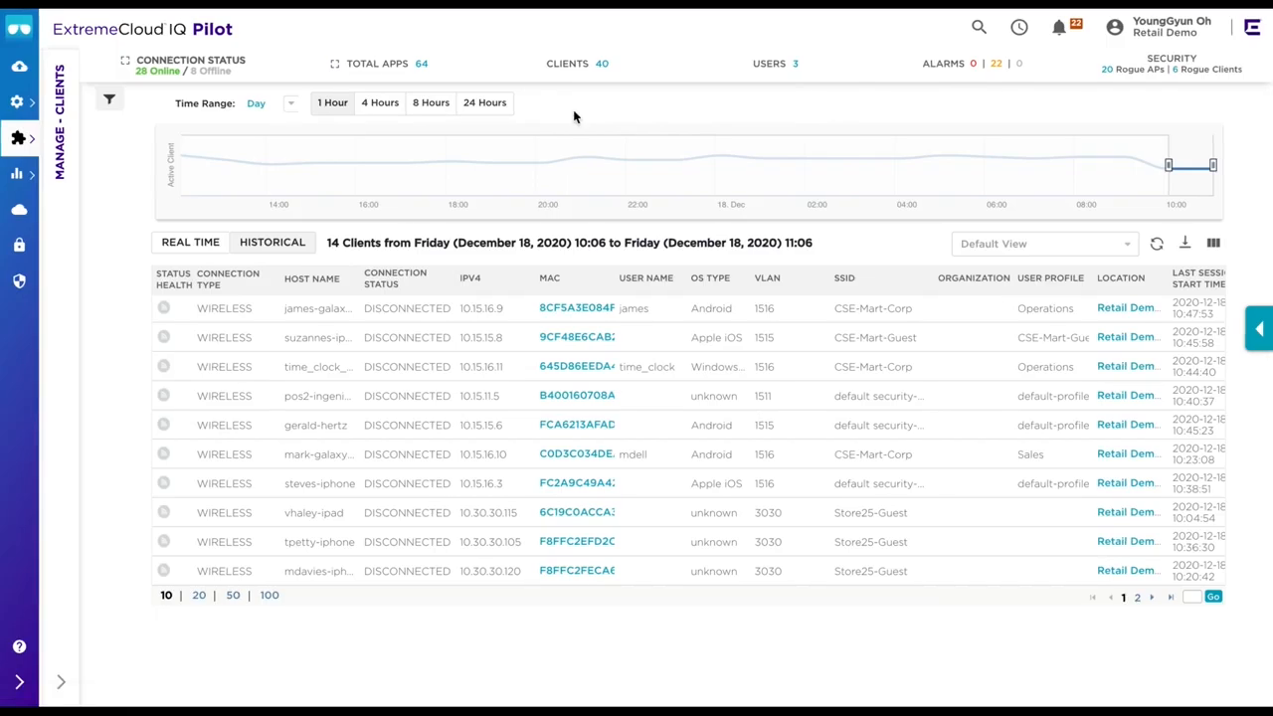
pyautogui.moveTo(1190, 179); pyautogui.dragTo(542, 165)
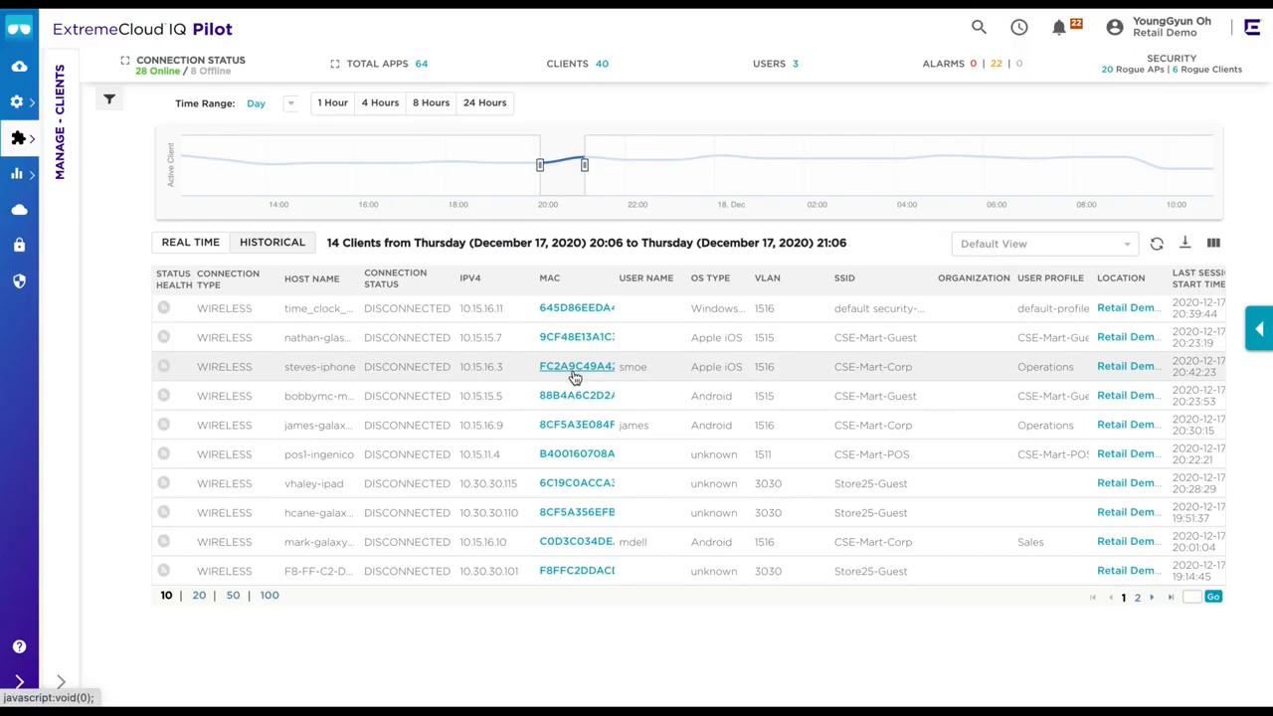
# Open Network 360 Plan in ML Insights, view the HQ building on the map, and open the Main Store floor.
pyautogui.click(22, 175)
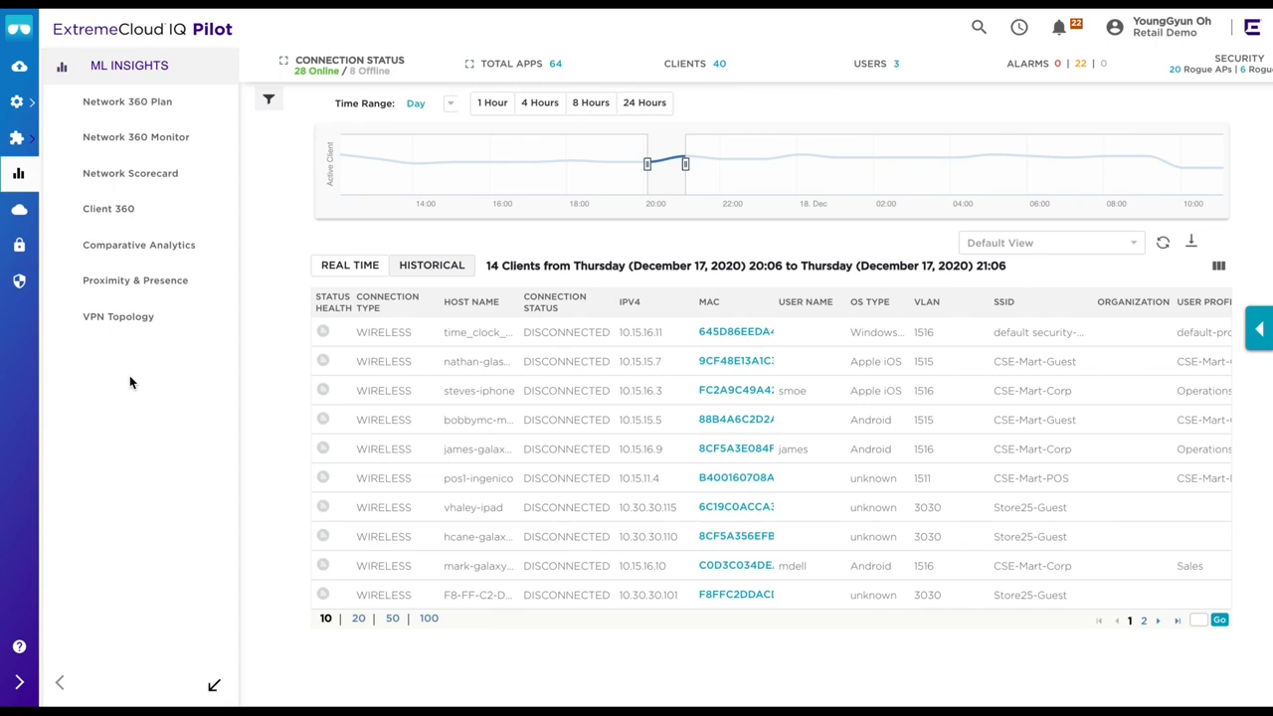
pyautogui.click(154, 110)
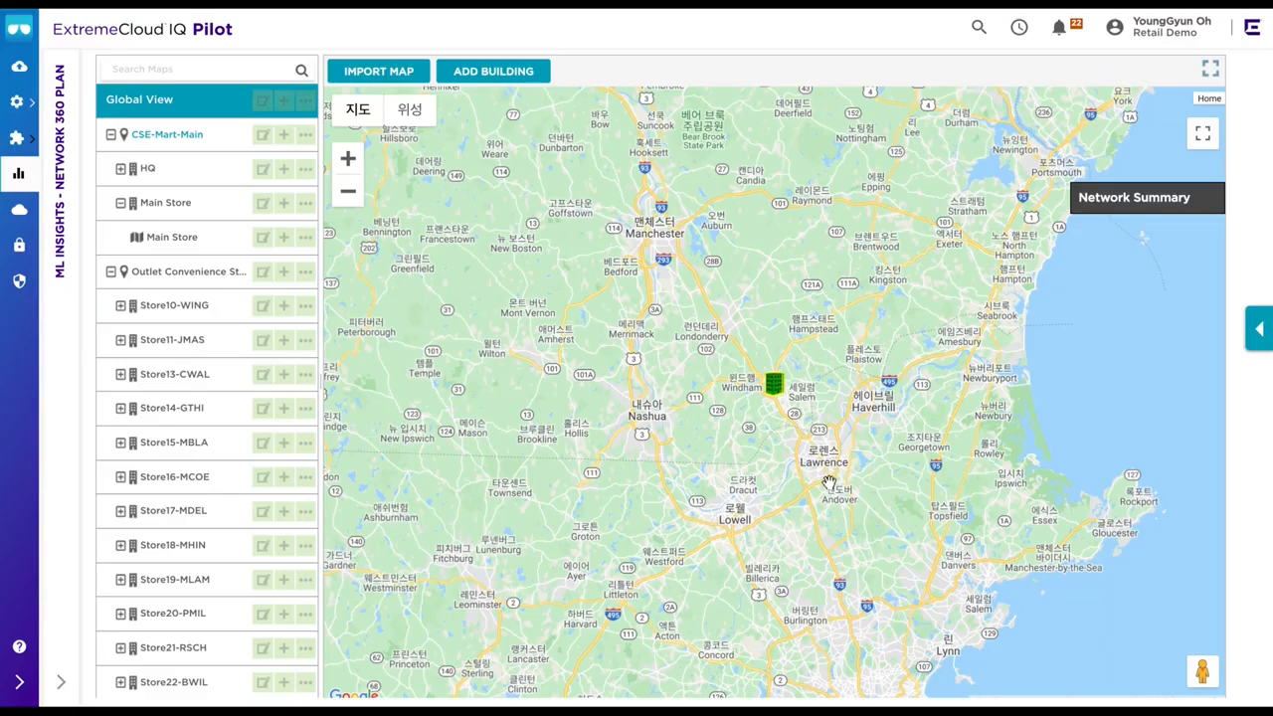
pyautogui.click(775, 385)
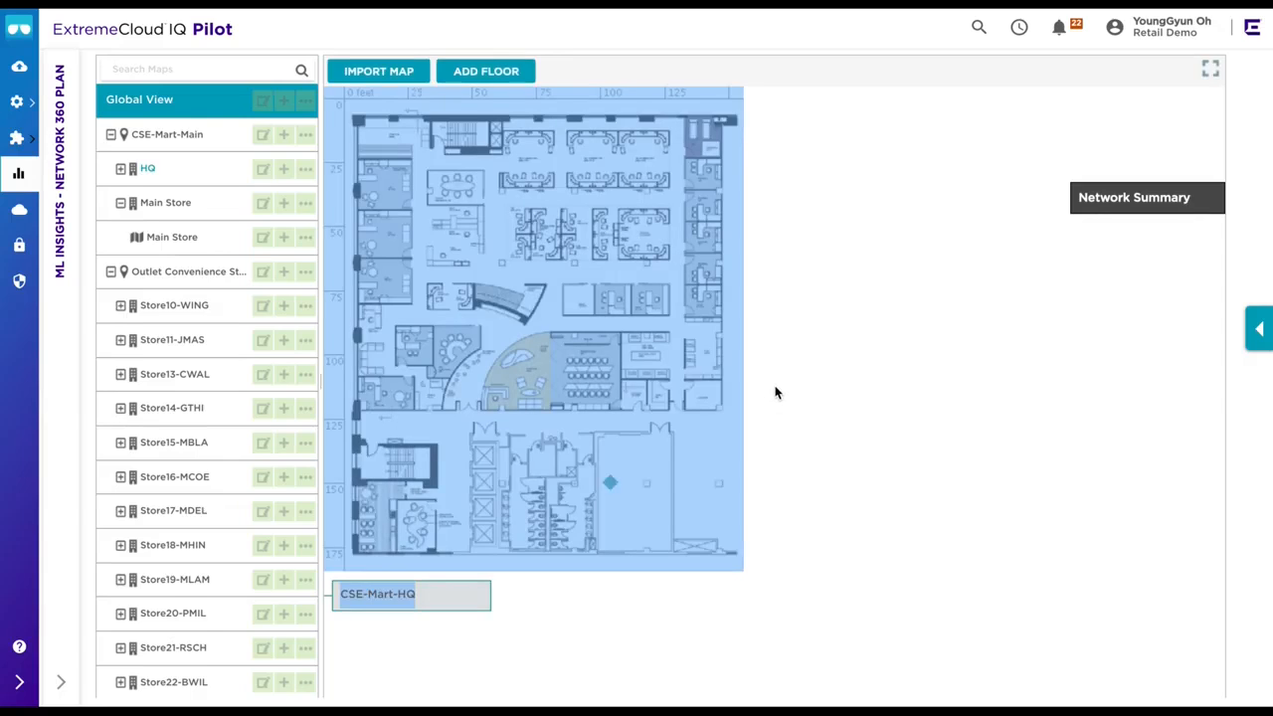
pyautogui.click(189, 241)
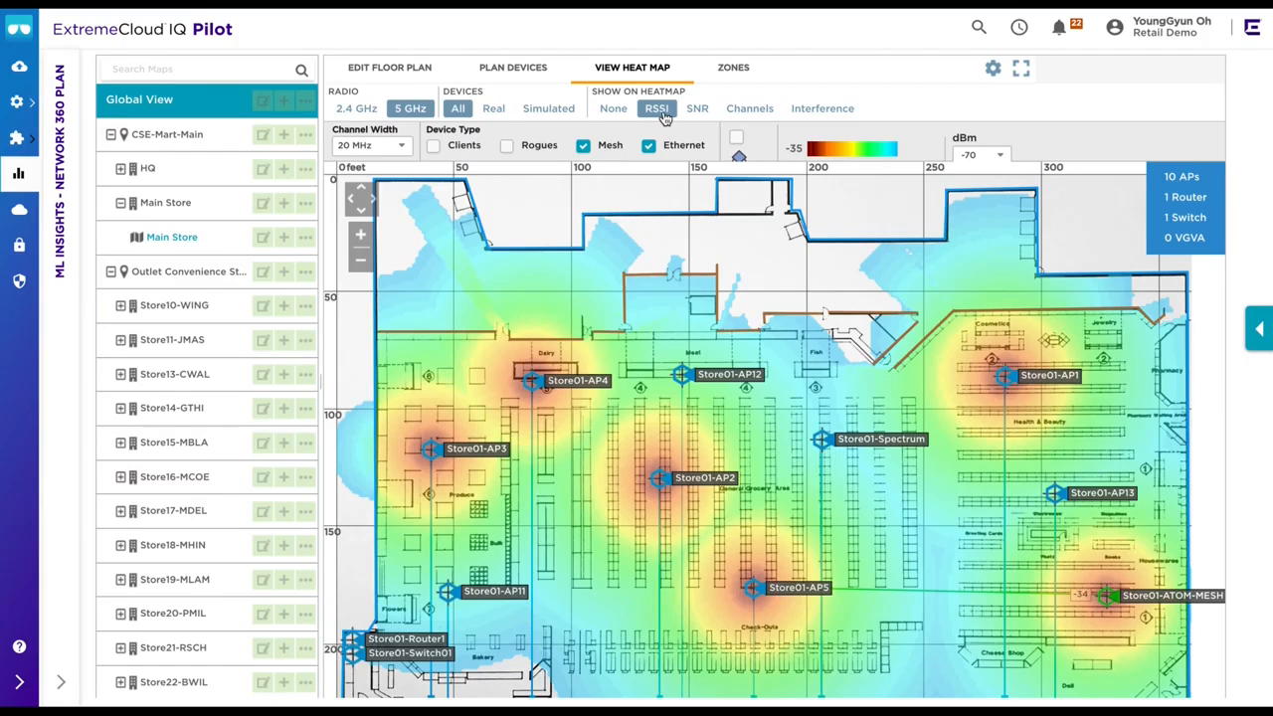
# Display the Main Store heat map by SNR and by Channels.
pyautogui.click(696, 114)
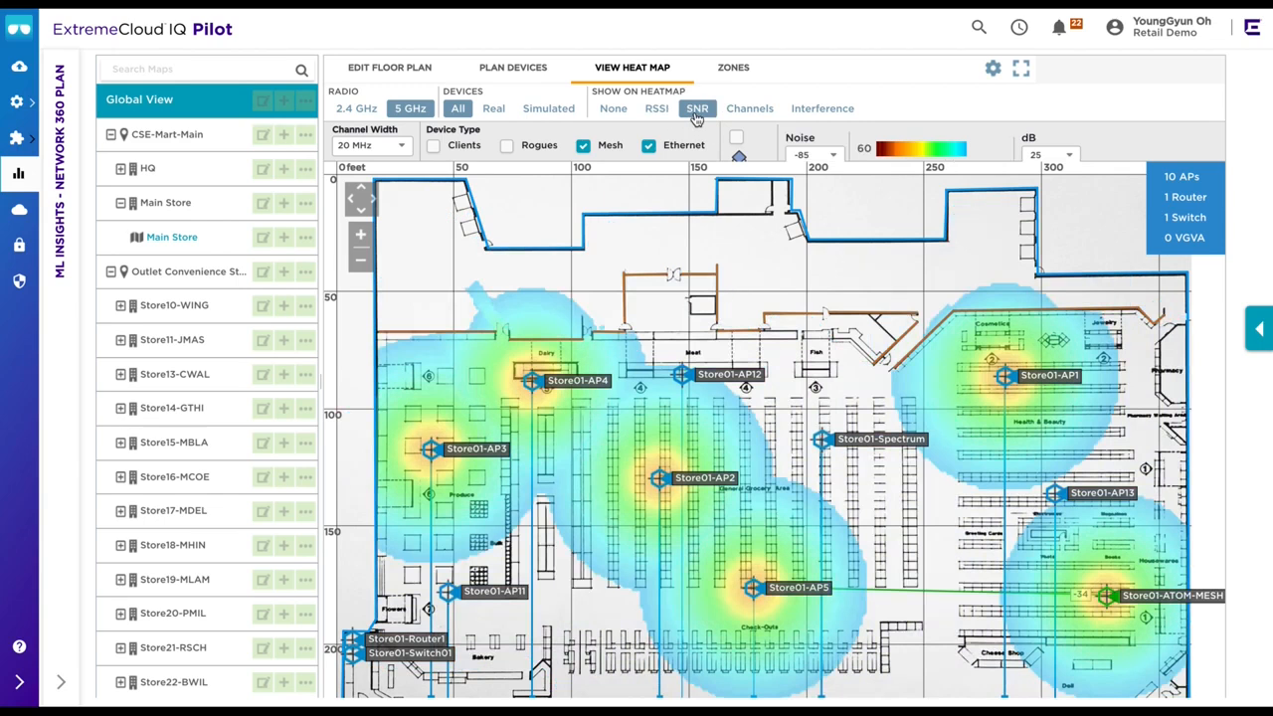
pyautogui.click(760, 119)
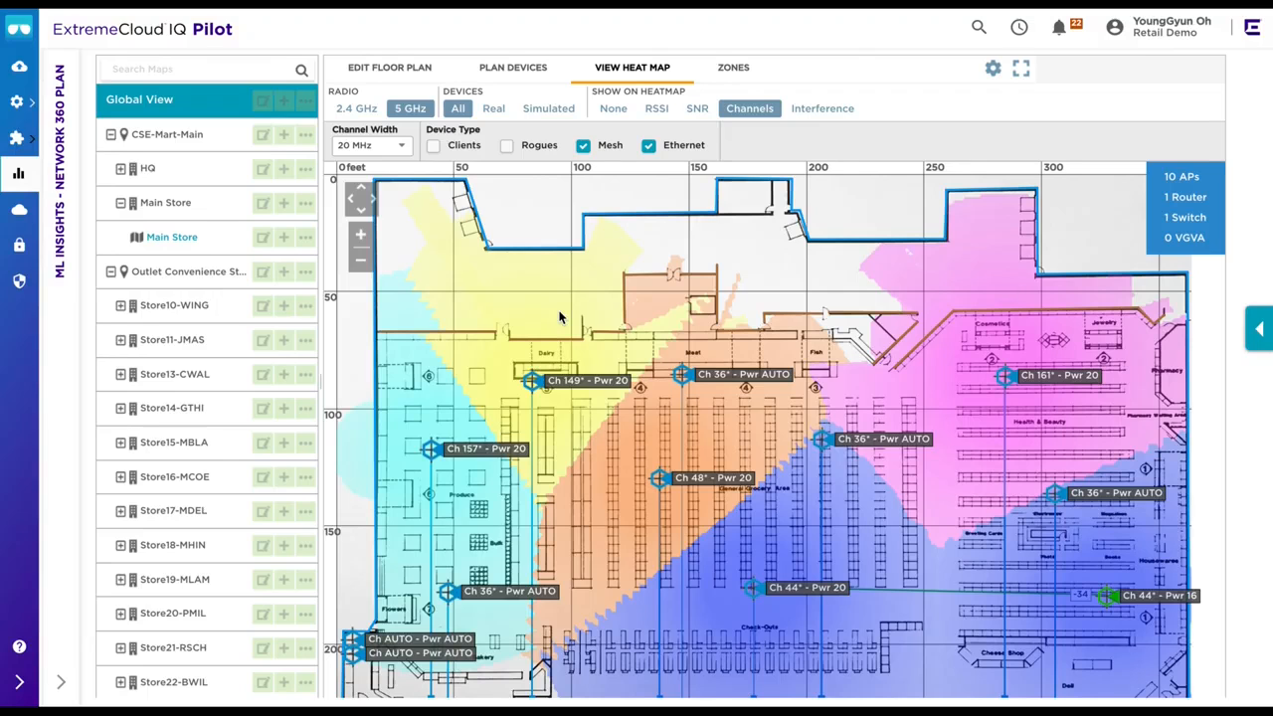
# Open Network 360 Monitor in ML Insights, display the Main Store floor map, and view Store01-AP4's client health on it.
pyautogui.click(18, 171)
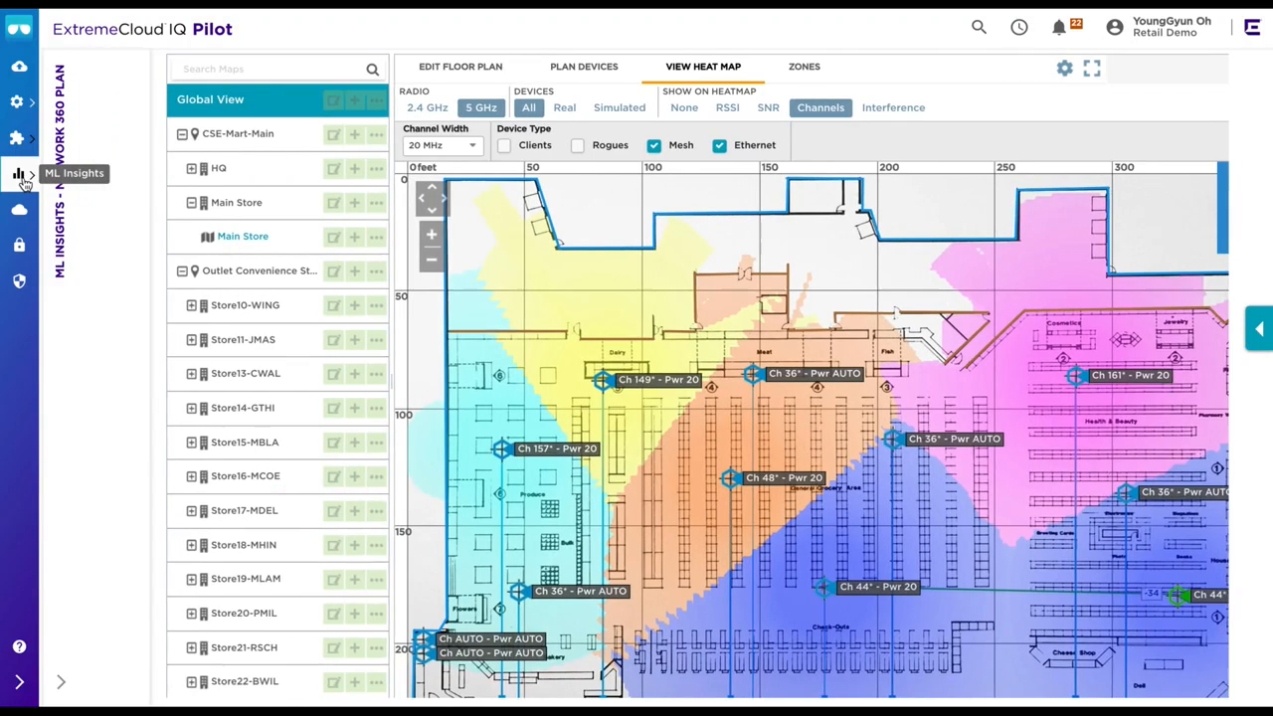
pyautogui.click(137, 139)
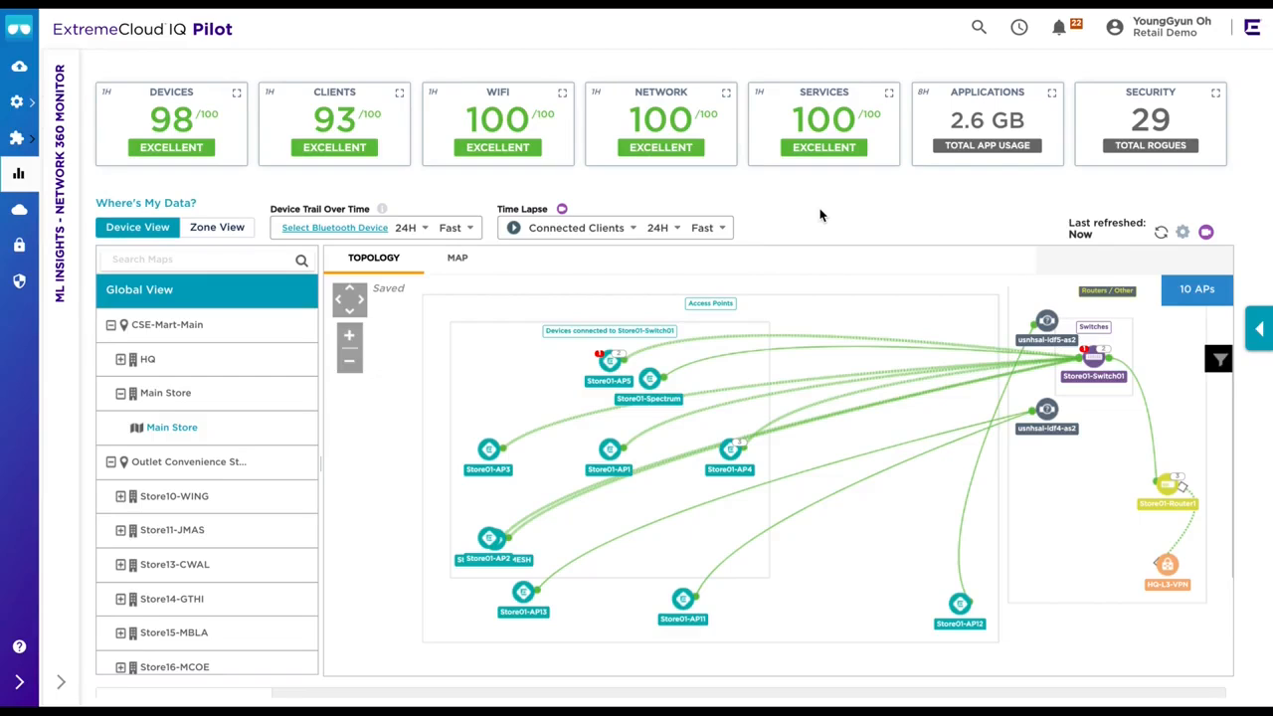
pyautogui.click(457, 260)
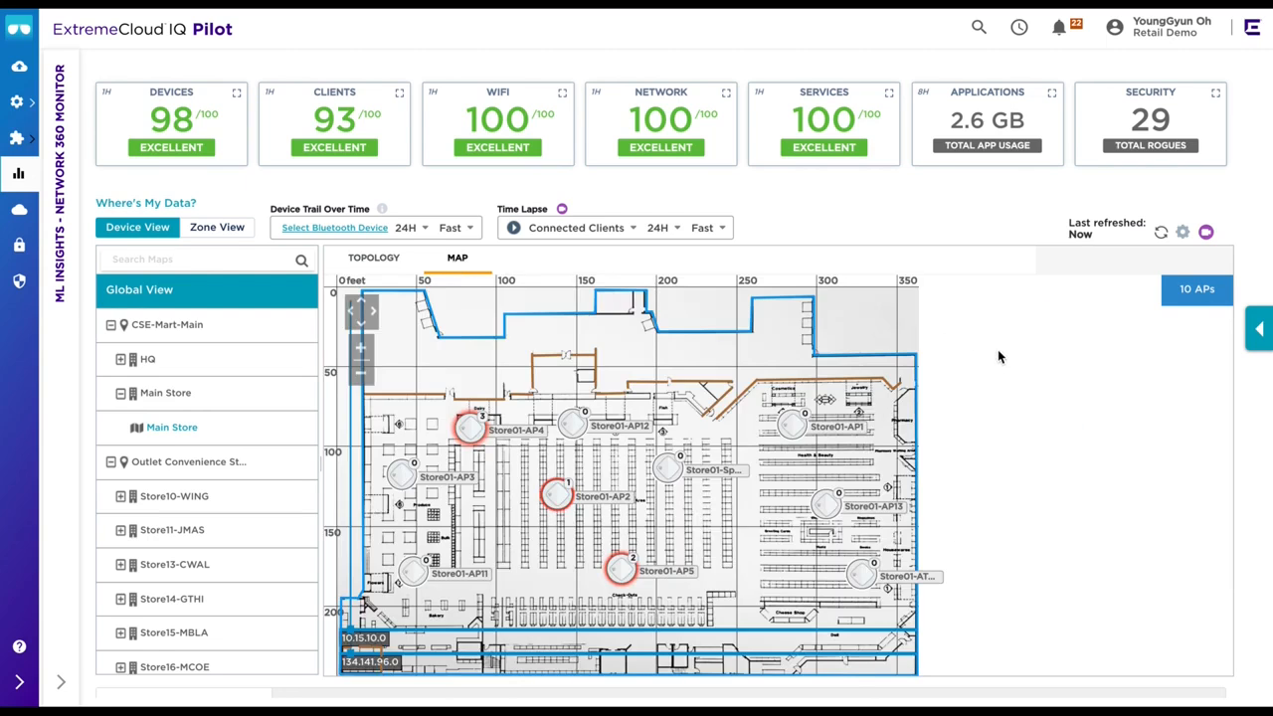
pyautogui.click(473, 436)
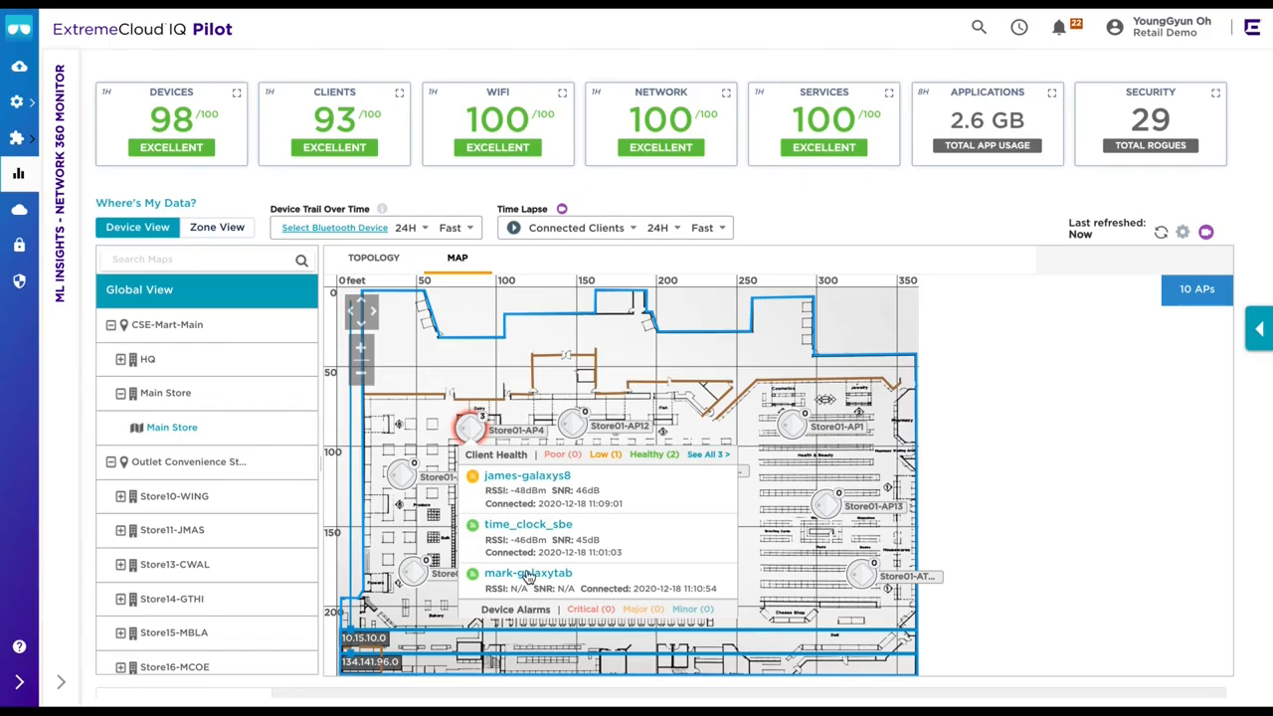
pyautogui.click(1029, 517)
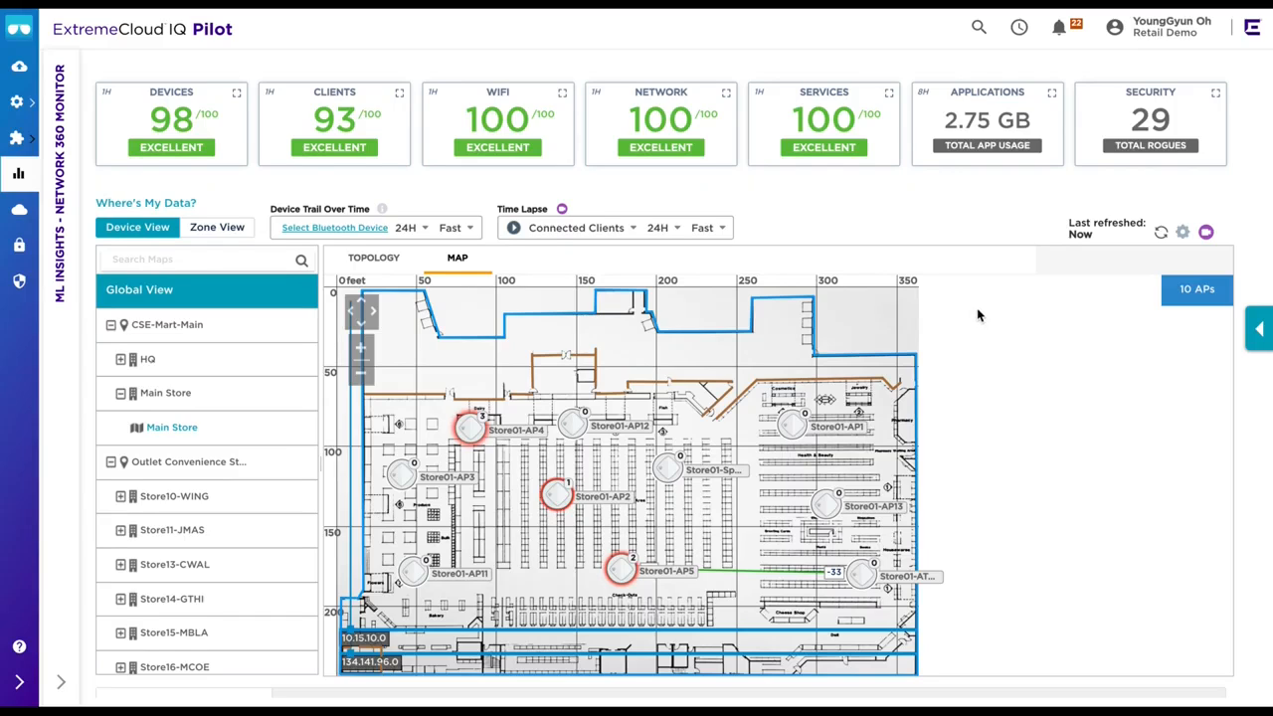
# Play the 24H Connected Clients time lapse on the Main Store map, check its timestamp, and return to the topology view.
pyautogui.click(669, 230)
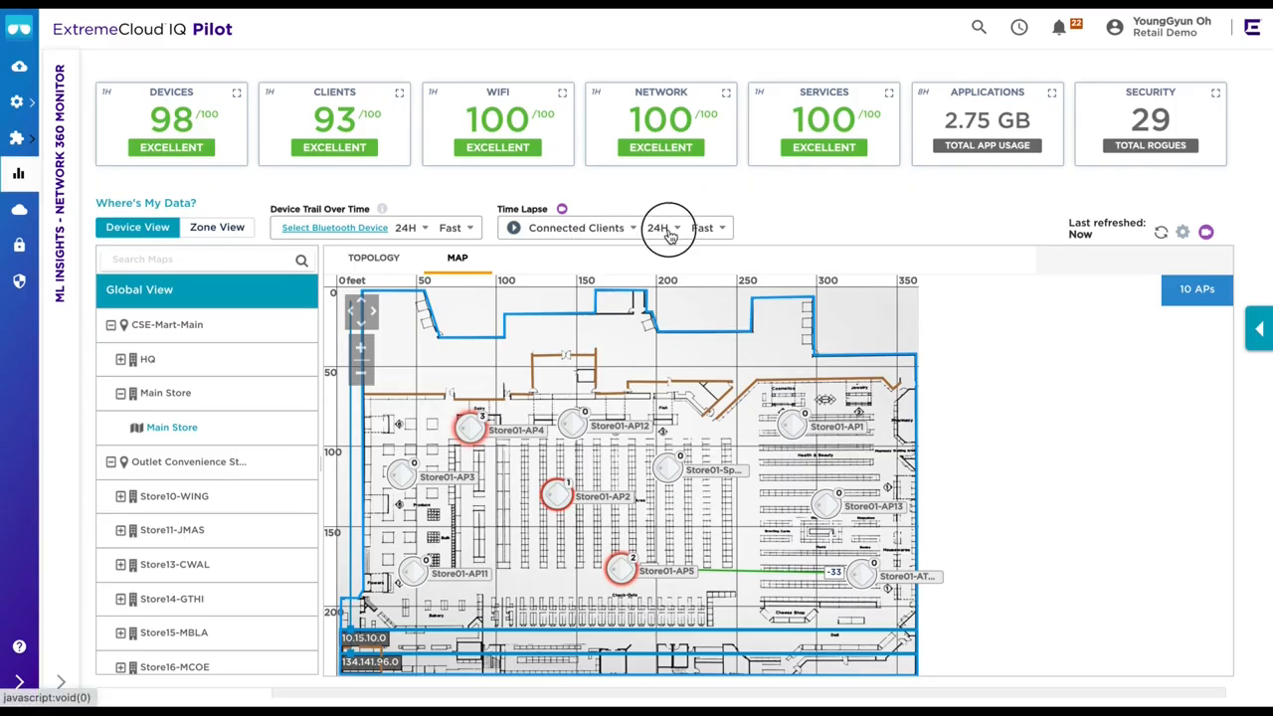
pyautogui.click(660, 292)
pyautogui.click(514, 228)
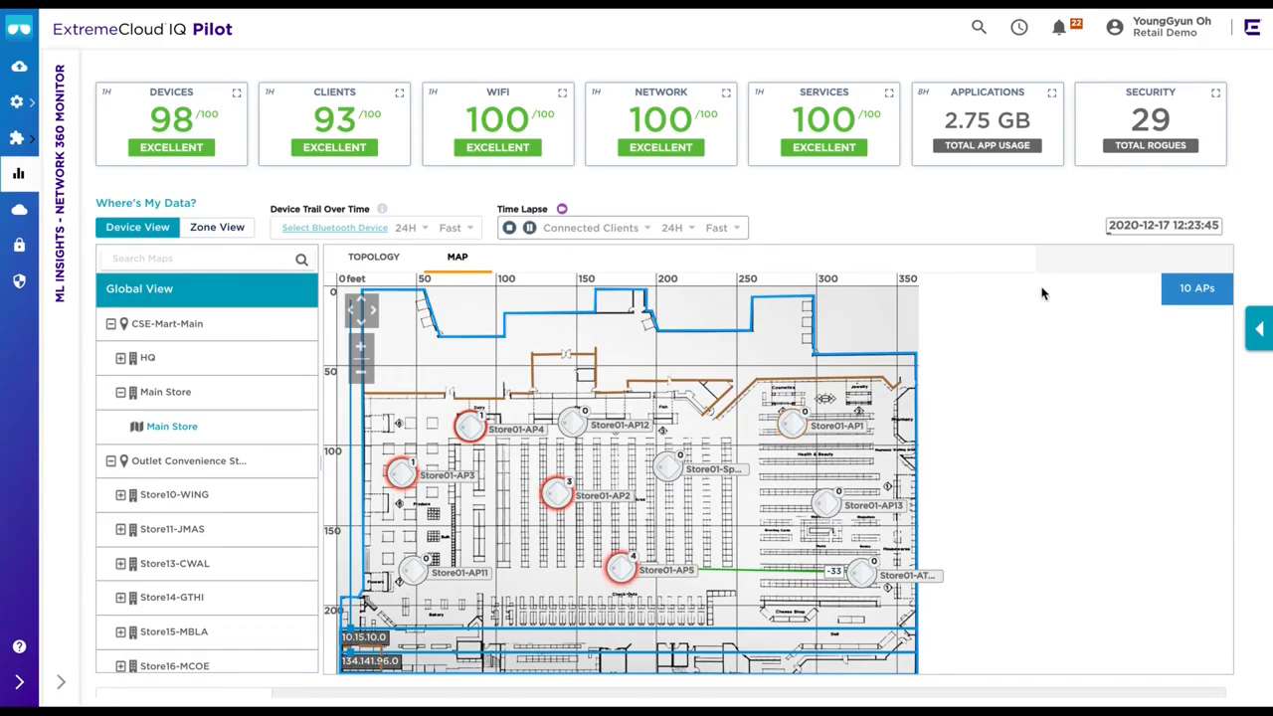
pyautogui.moveTo(1108, 224); pyautogui.dragTo(1229, 225)
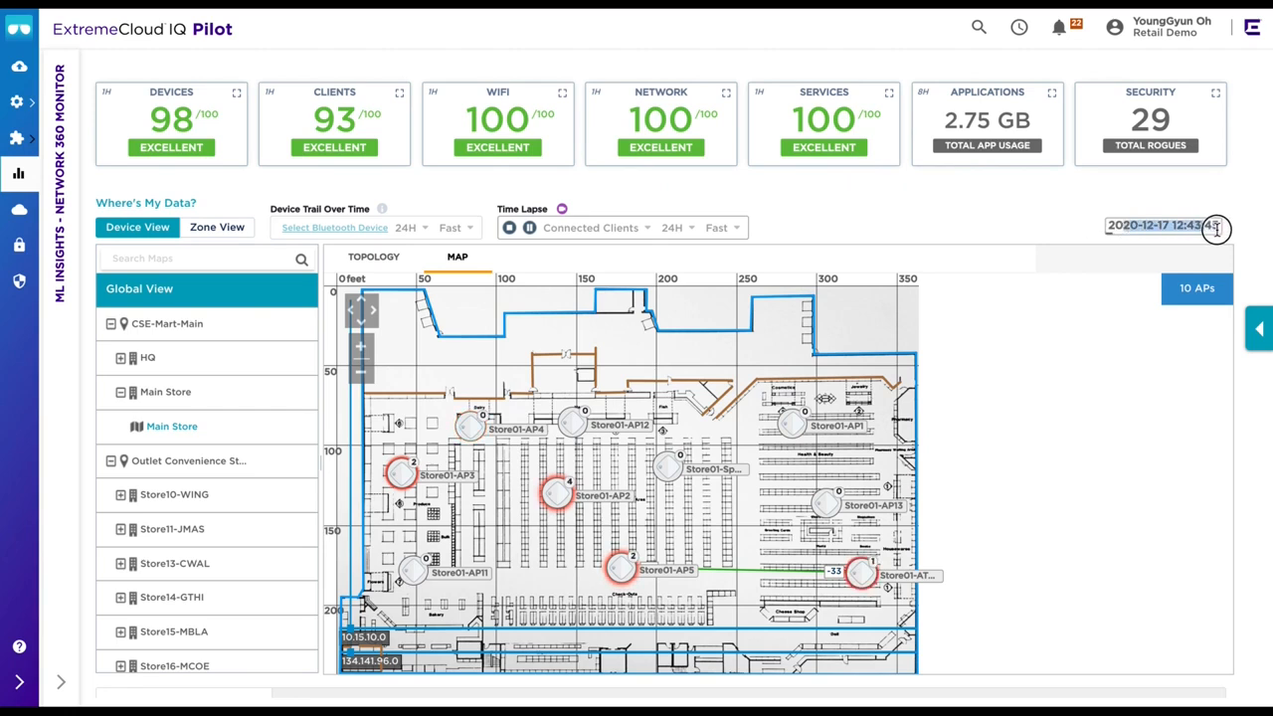
pyautogui.click(1139, 293)
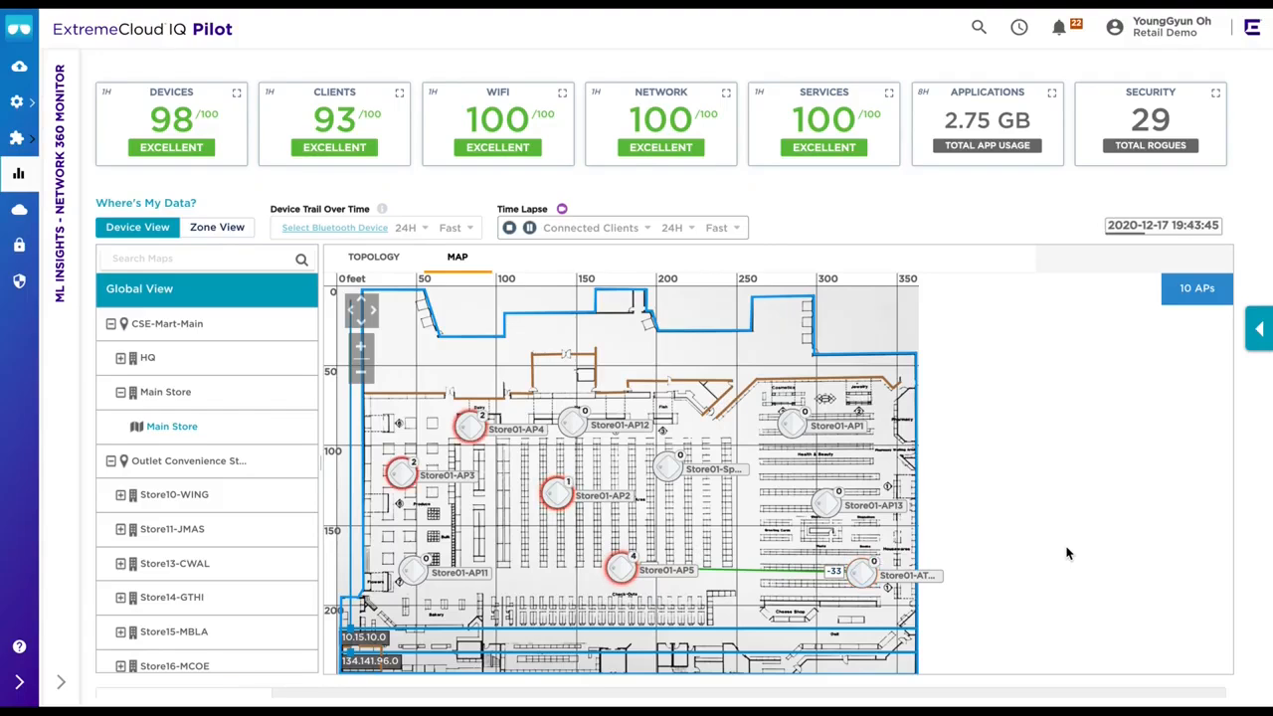
pyautogui.click(373, 257)
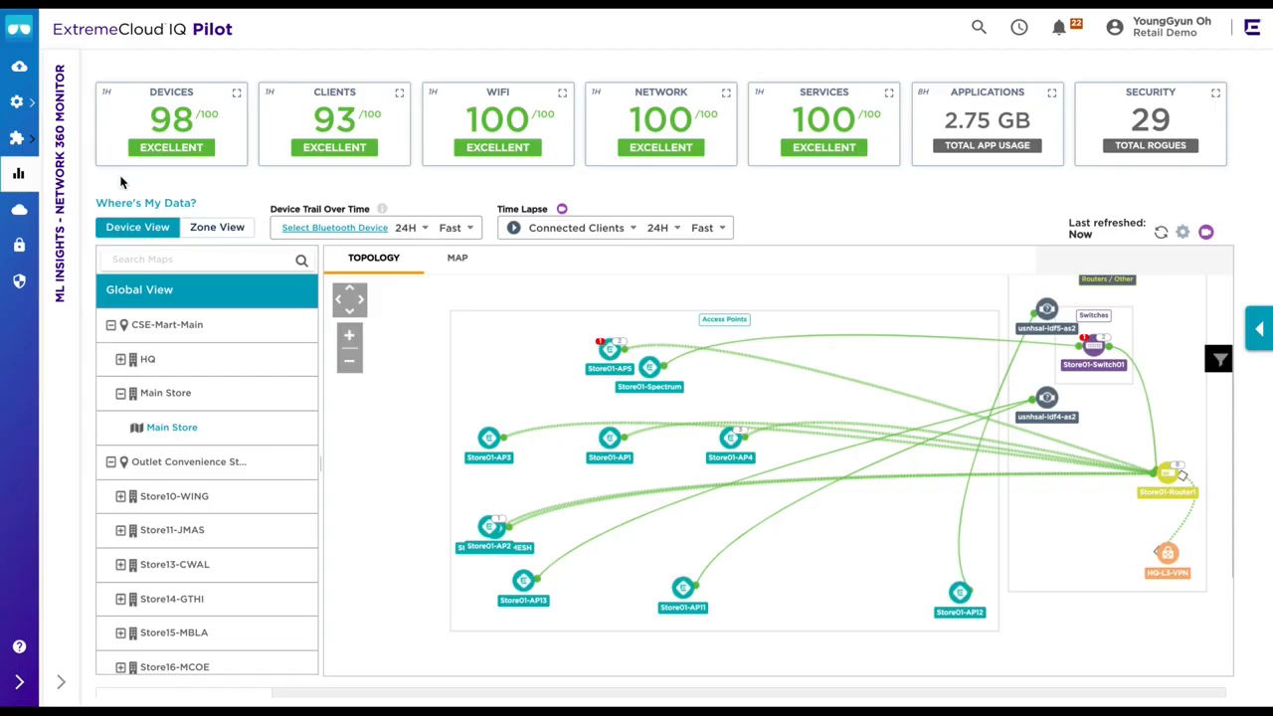
# Review the Main Store's Device Health details, including availability, hardware health, firmware and active alarms, and close them.
pyautogui.click(225, 156)
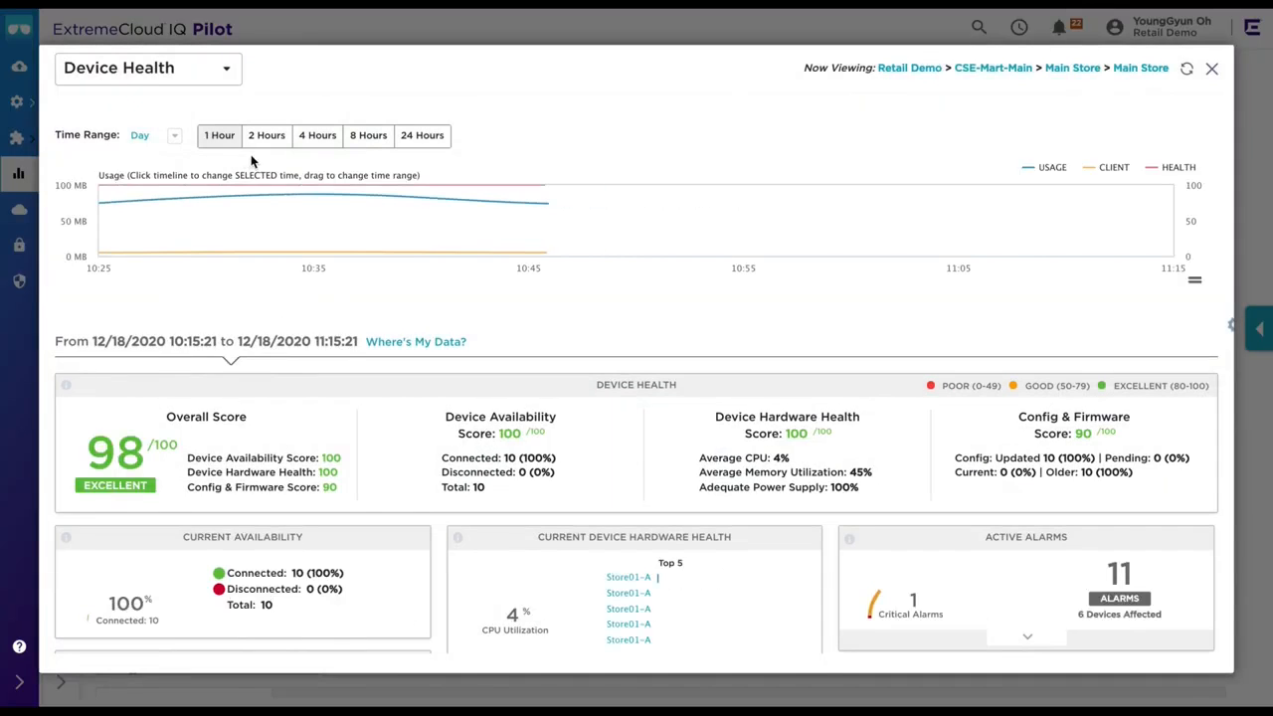
pyautogui.moveTo(461, 267)
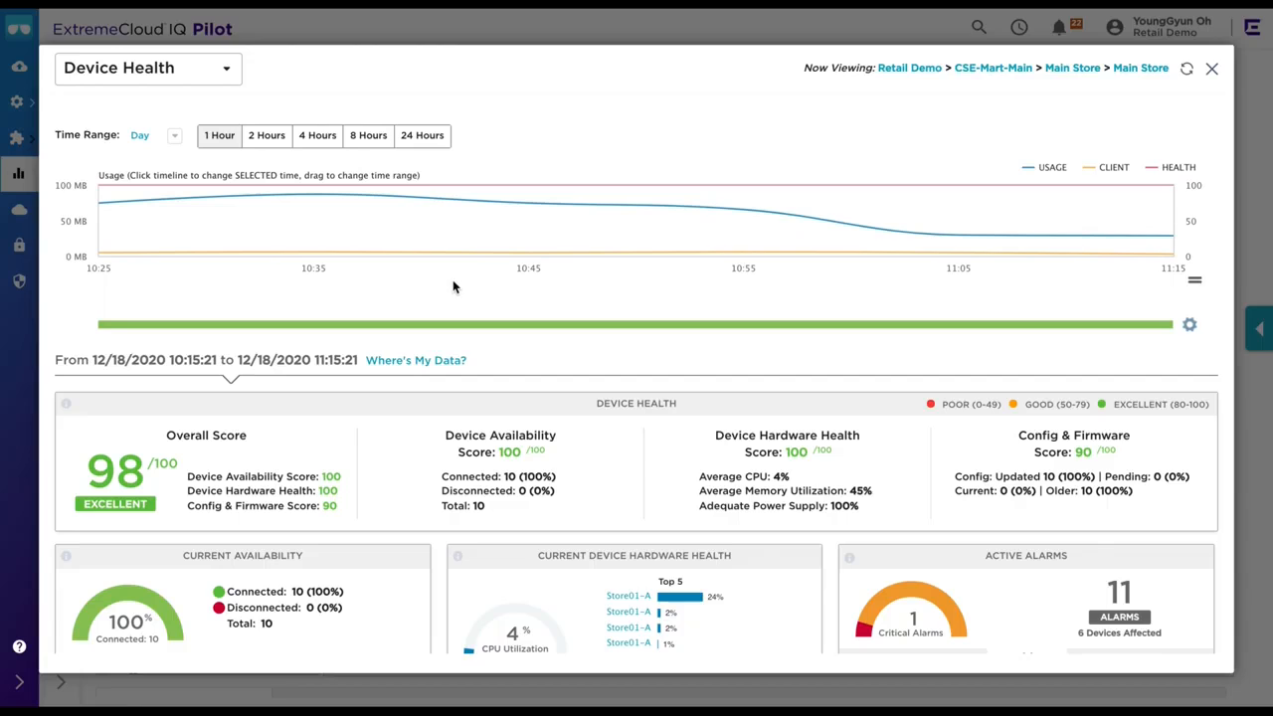
pyautogui.scroll(-3, 453, 279)
pyautogui.scroll(-1, 452, 288)
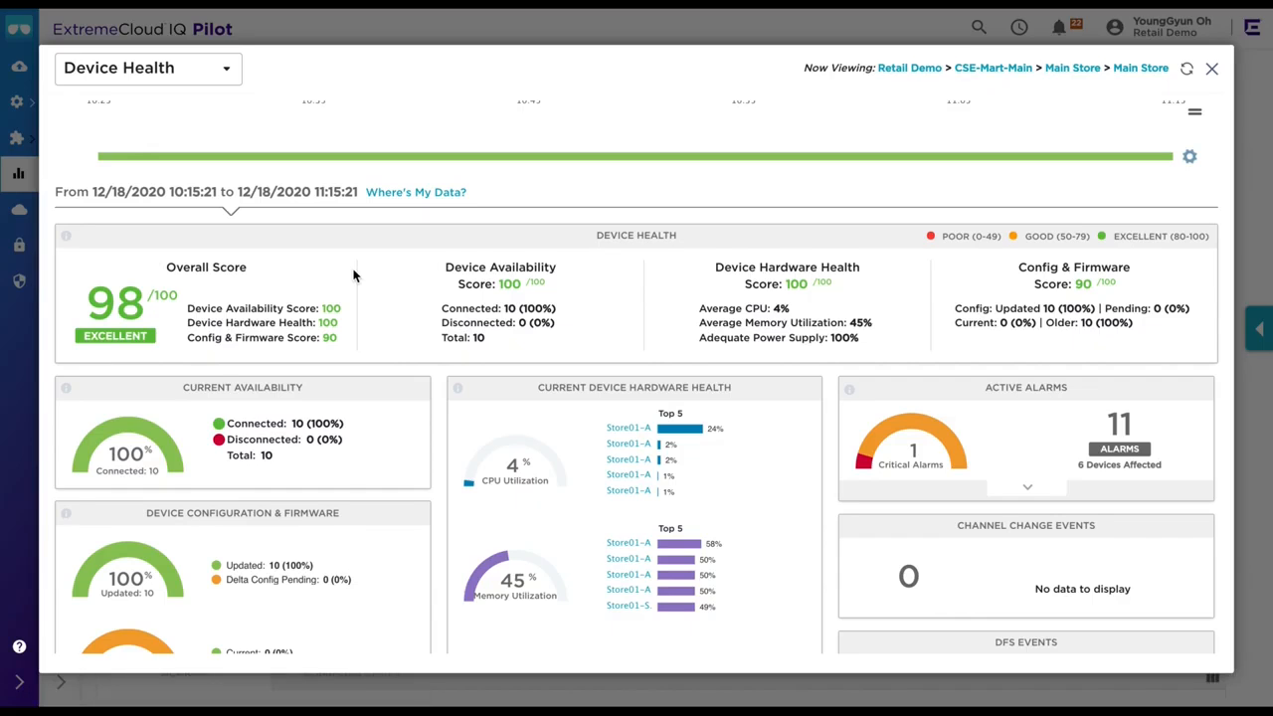
pyautogui.scroll(-4, 353, 275)
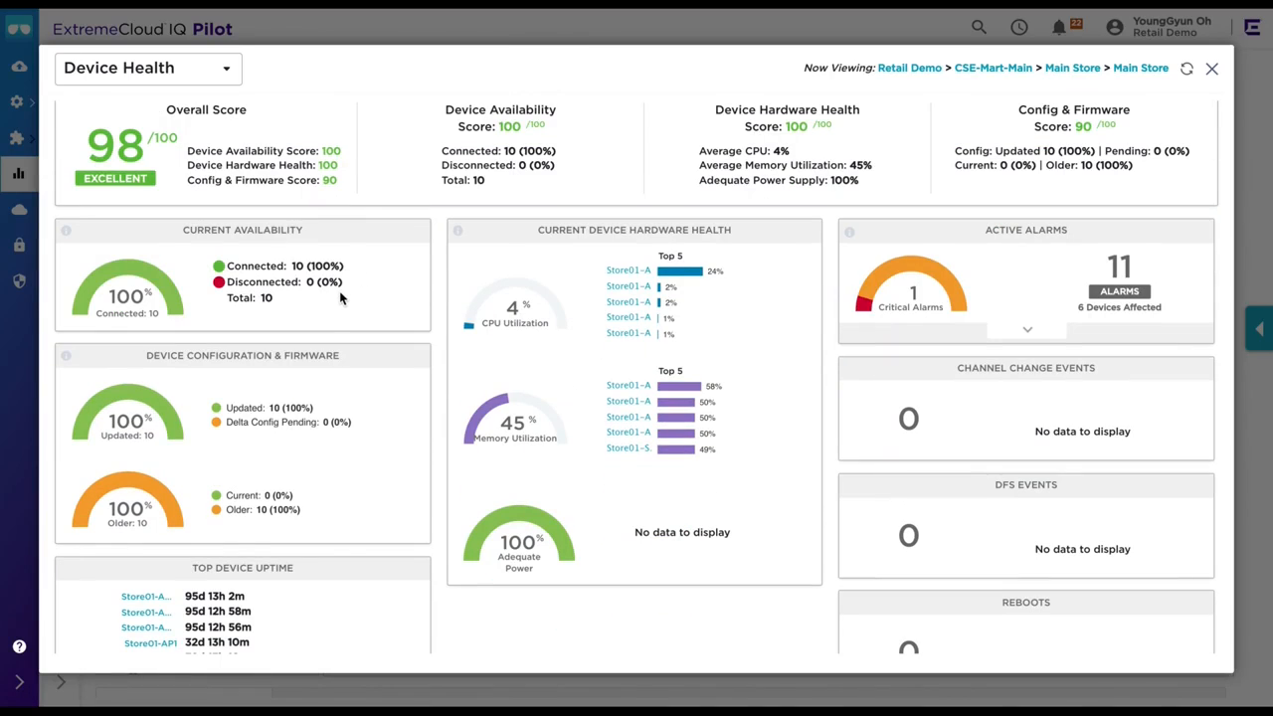
pyautogui.moveTo(952, 300)
pyautogui.scroll(4, 535, 367)
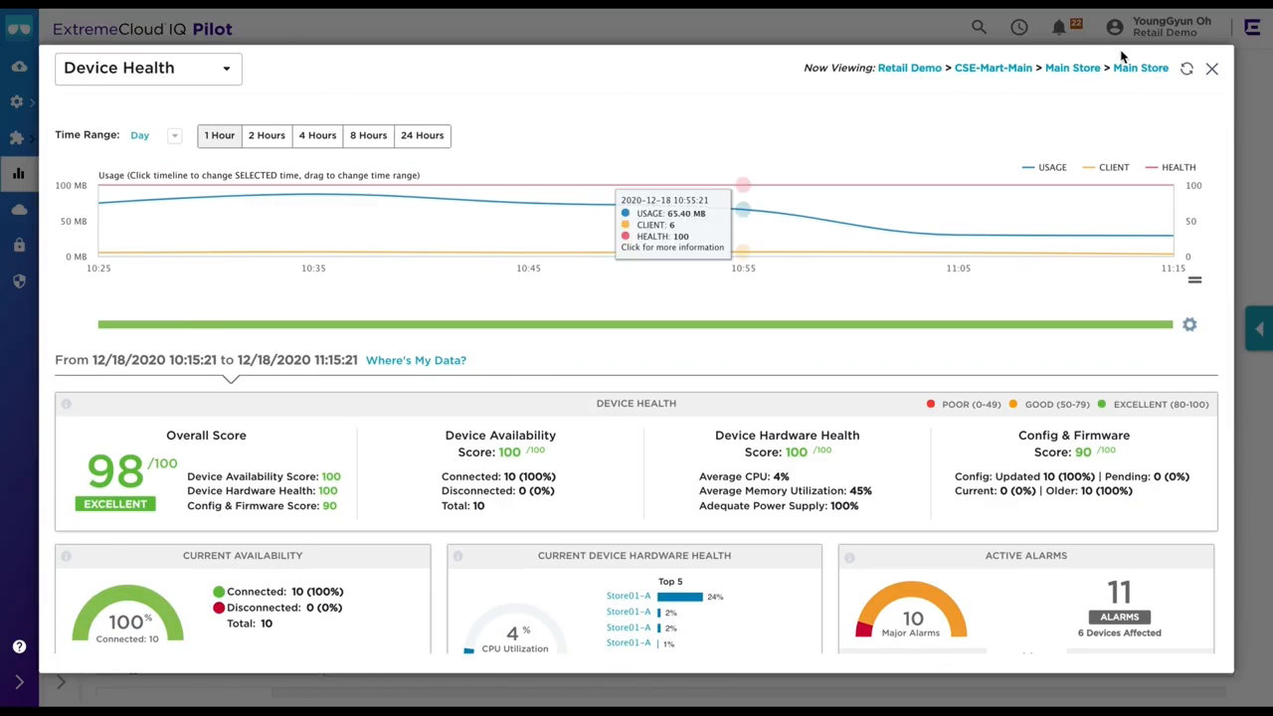
pyautogui.click(1211, 67)
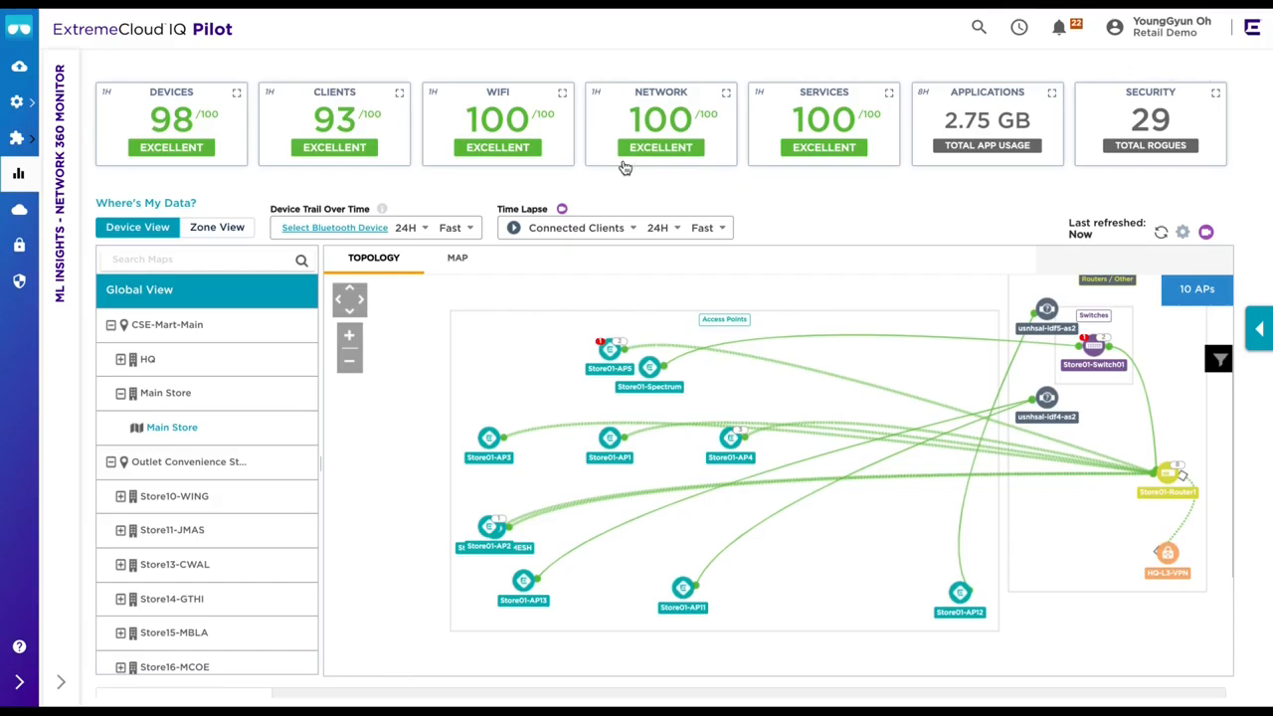
# Review the Client Health details, including channel distribution, spatial stream and maximum client capabilities, and close them.
pyautogui.click(388, 154)
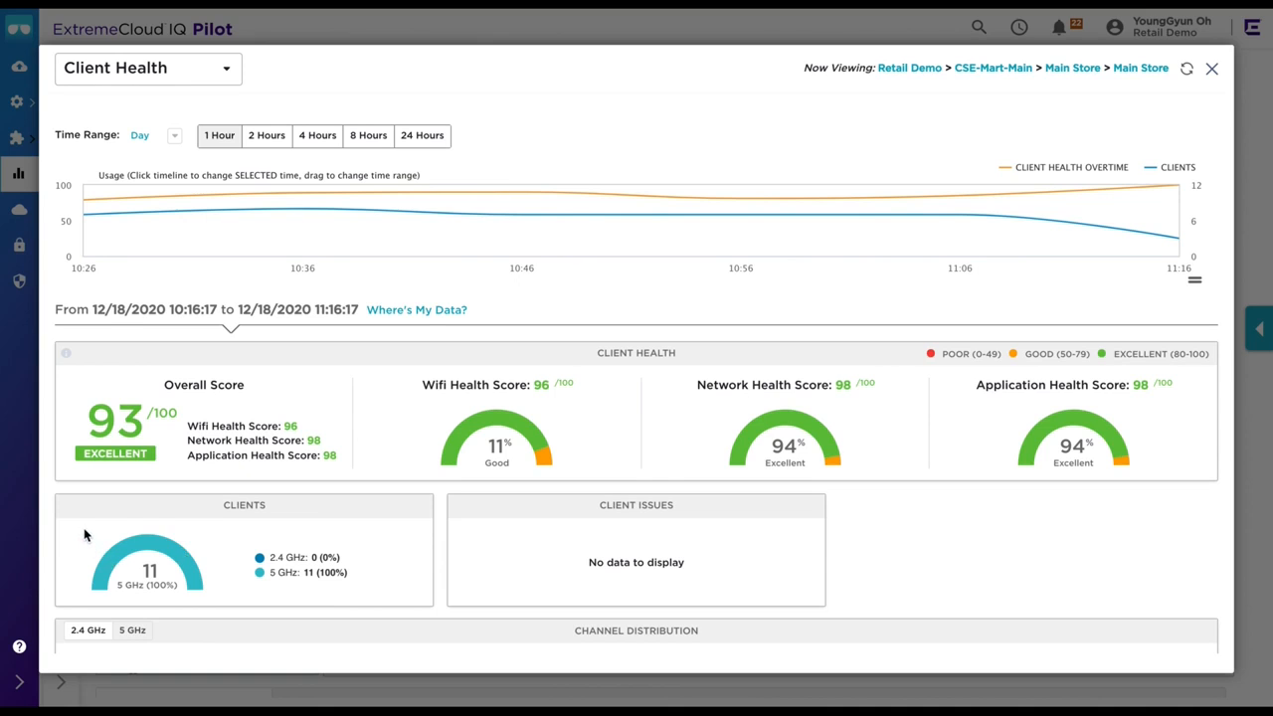
pyautogui.scroll(-5, 84, 532)
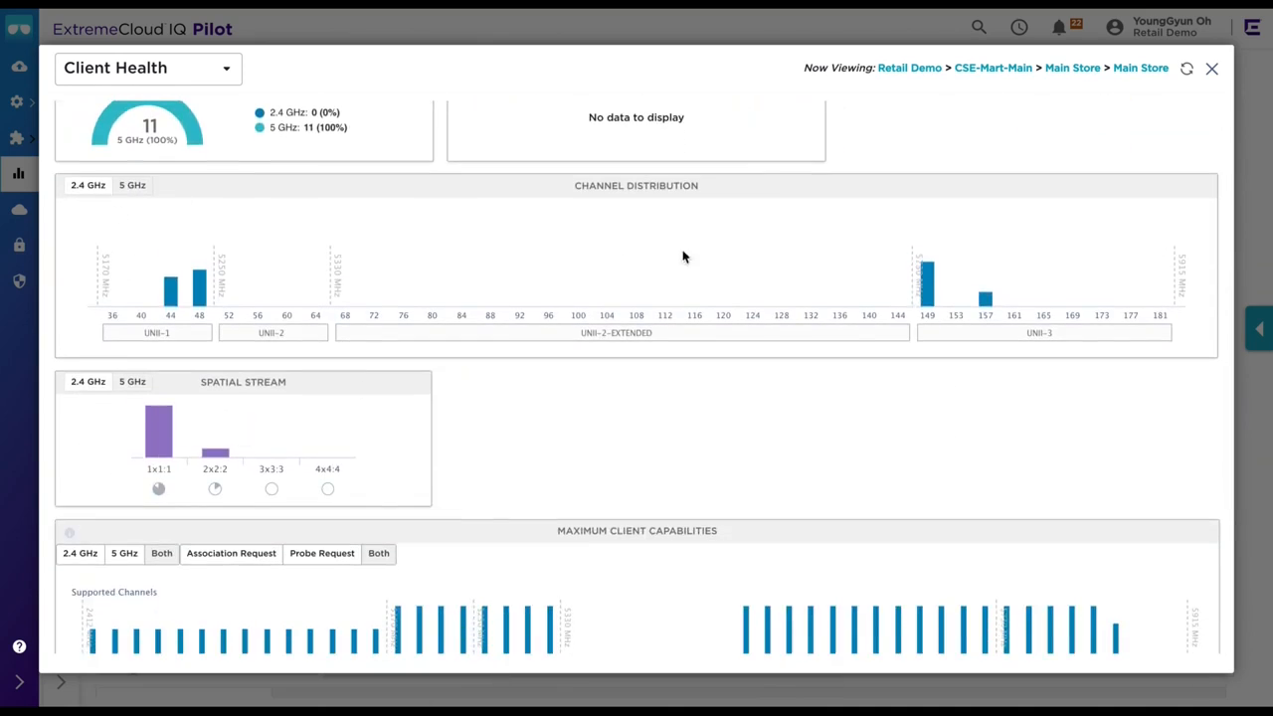
pyautogui.moveTo(927, 283)
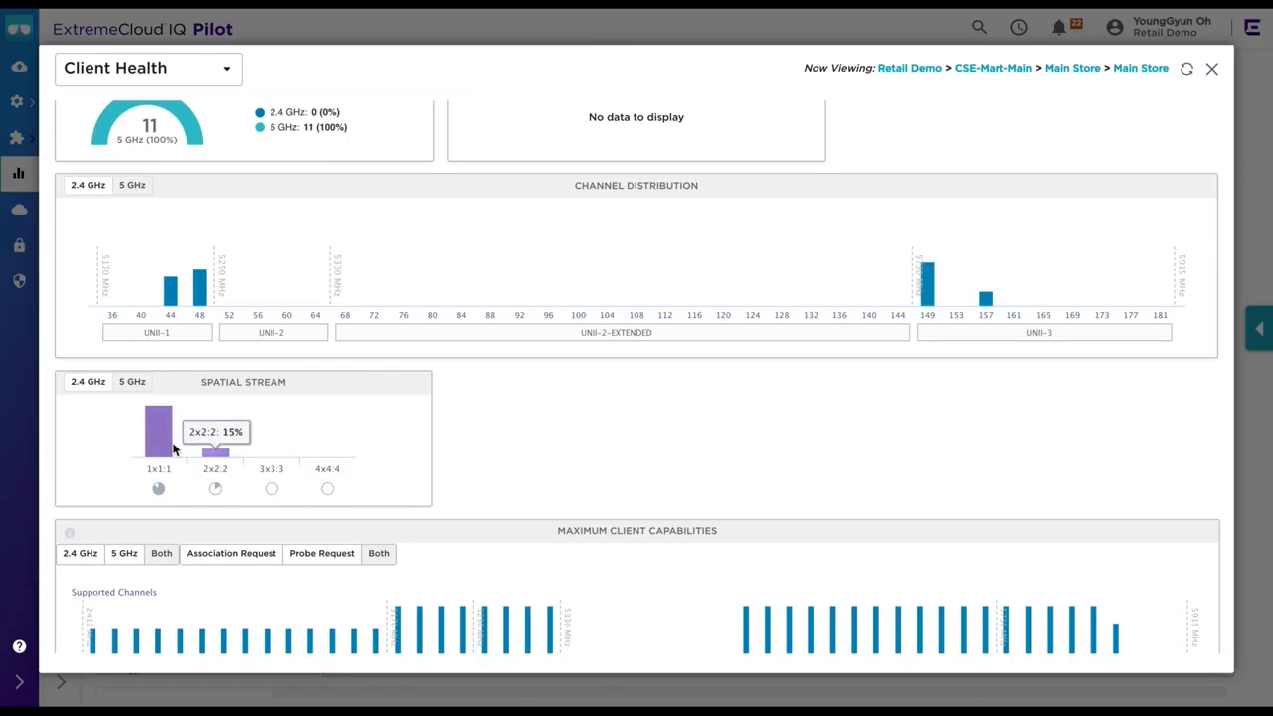
pyautogui.scroll(-4, 619, 446)
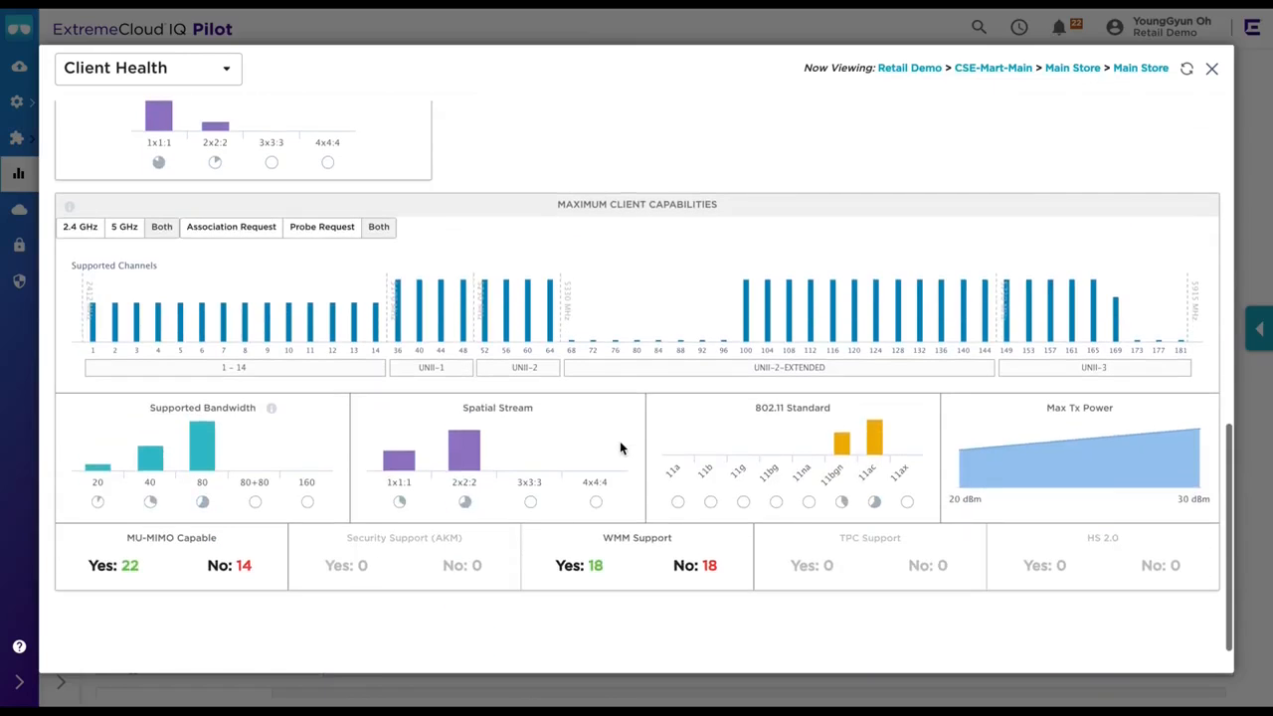
pyautogui.moveTo(226, 465)
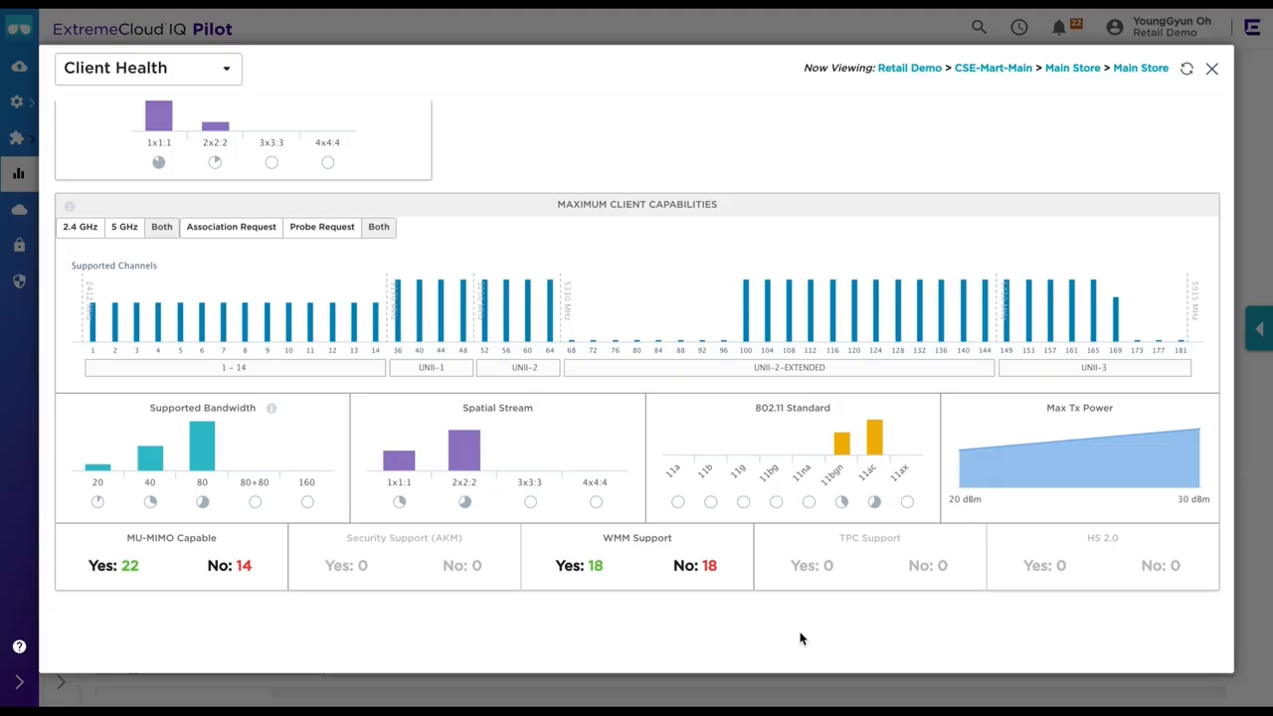
pyautogui.click(1212, 70)
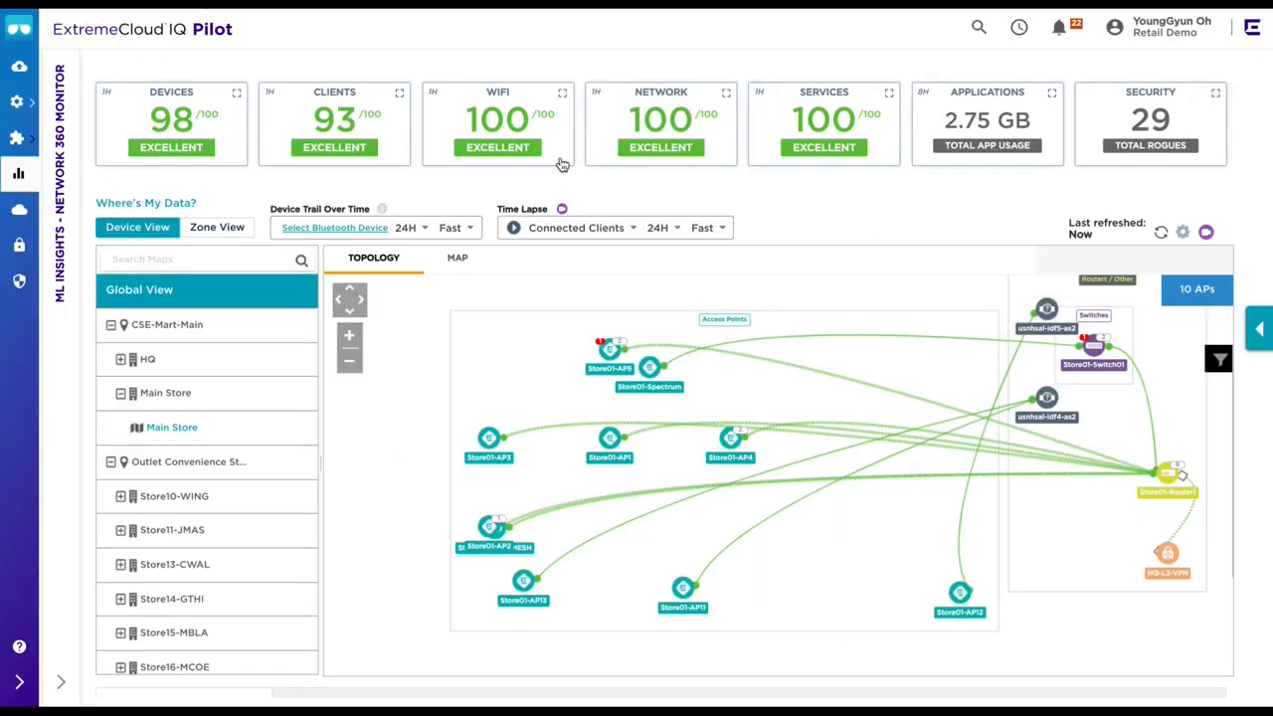
# Review the WiFi Health scores, channel usage and the Channel 44 SNR, RSSI and noise charts, and close the details.
pyautogui.click(561, 162)
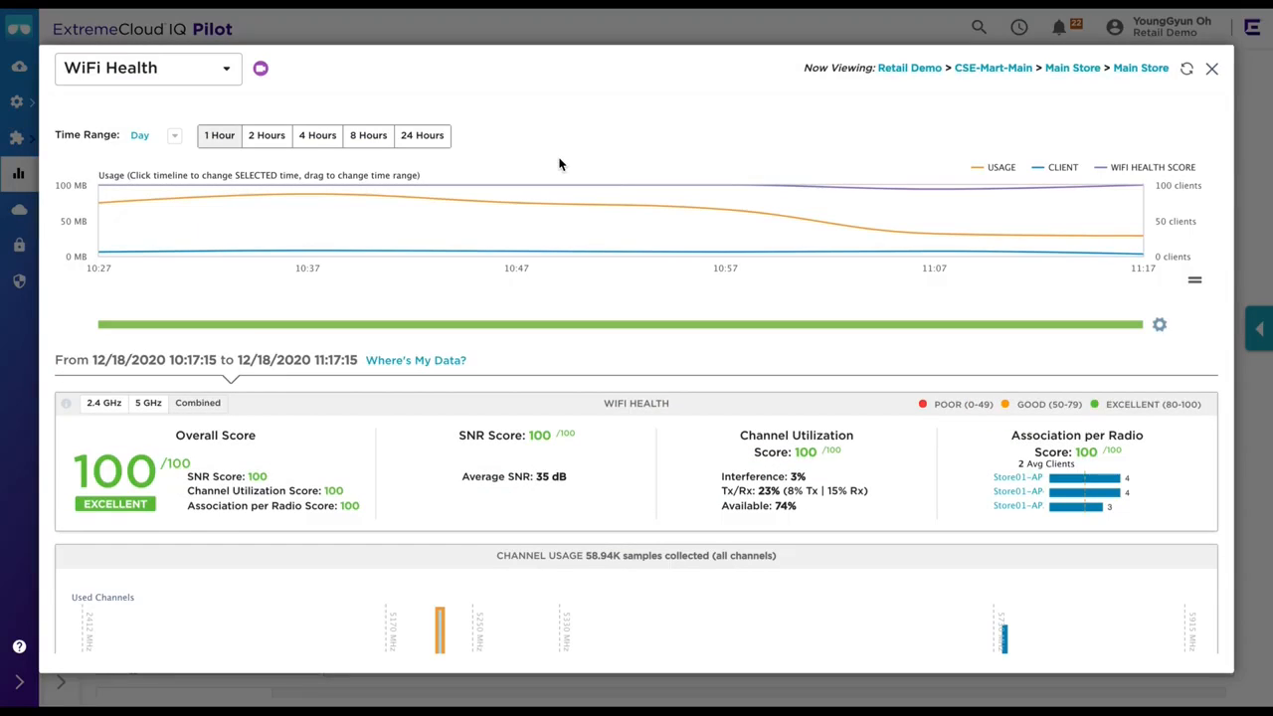
pyautogui.scroll(-1, 378, 308)
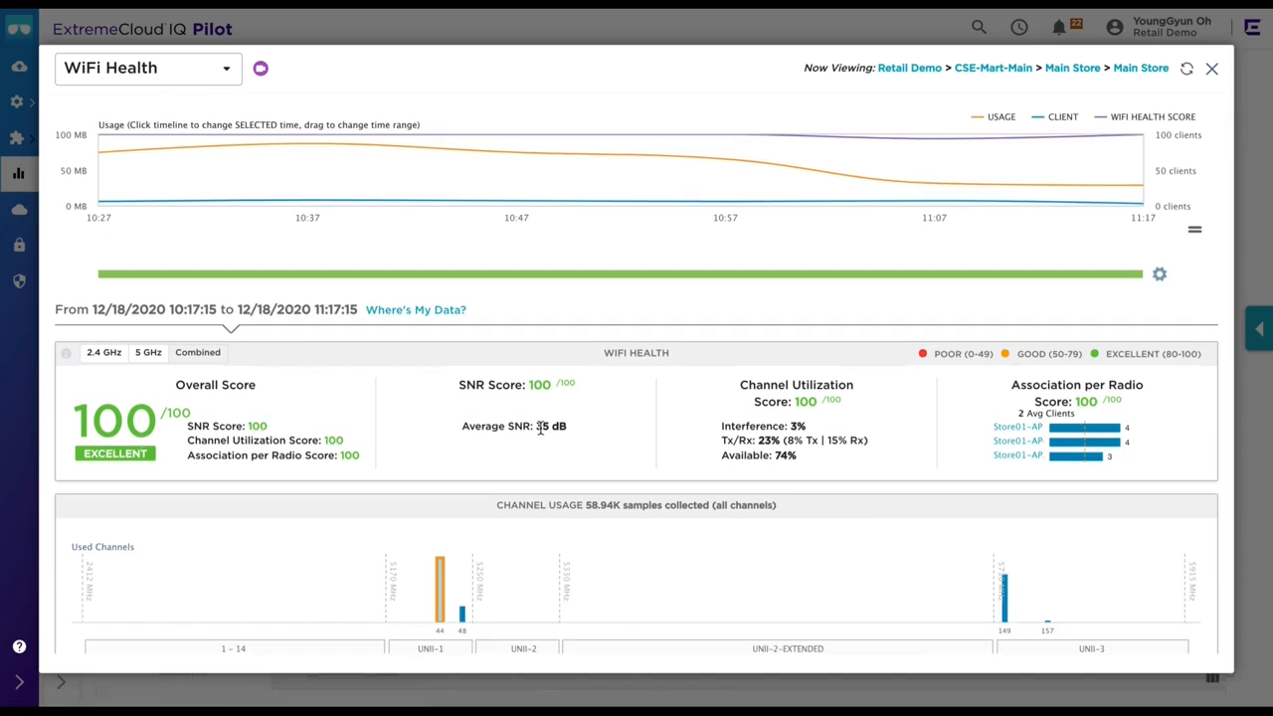
pyautogui.scroll(-5, 776, 438)
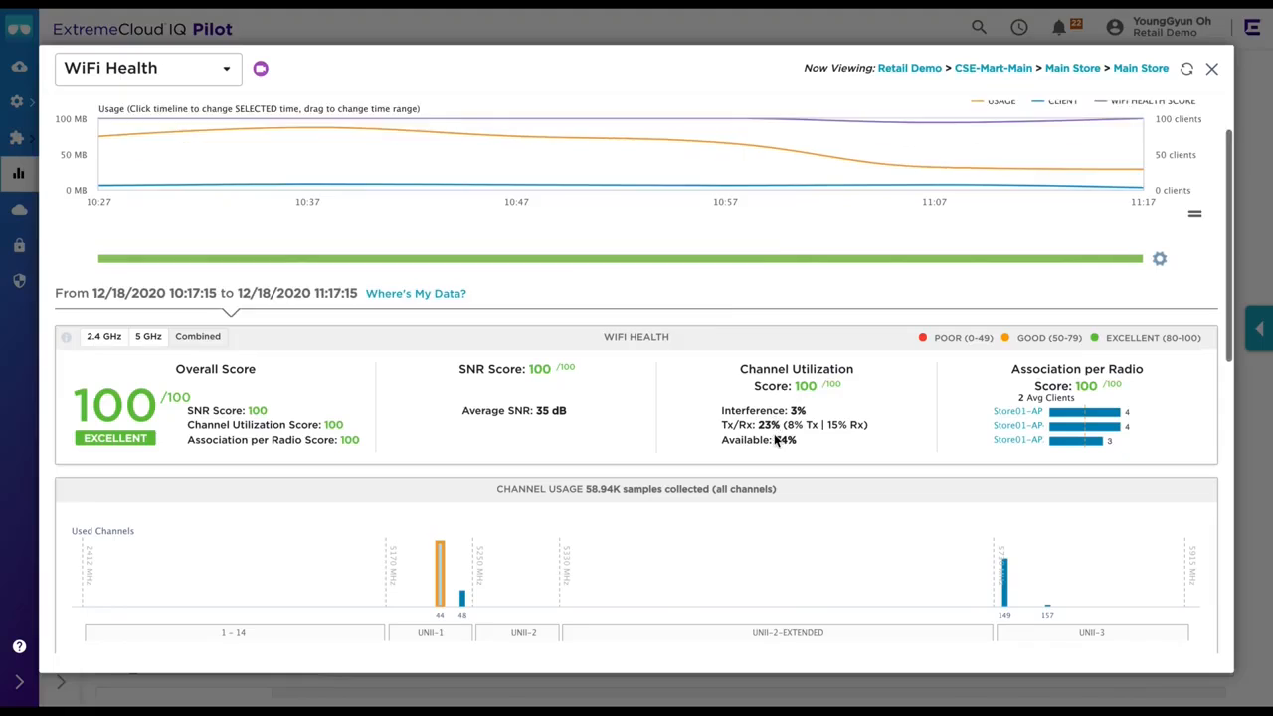
pyautogui.scroll(-2, 775, 440)
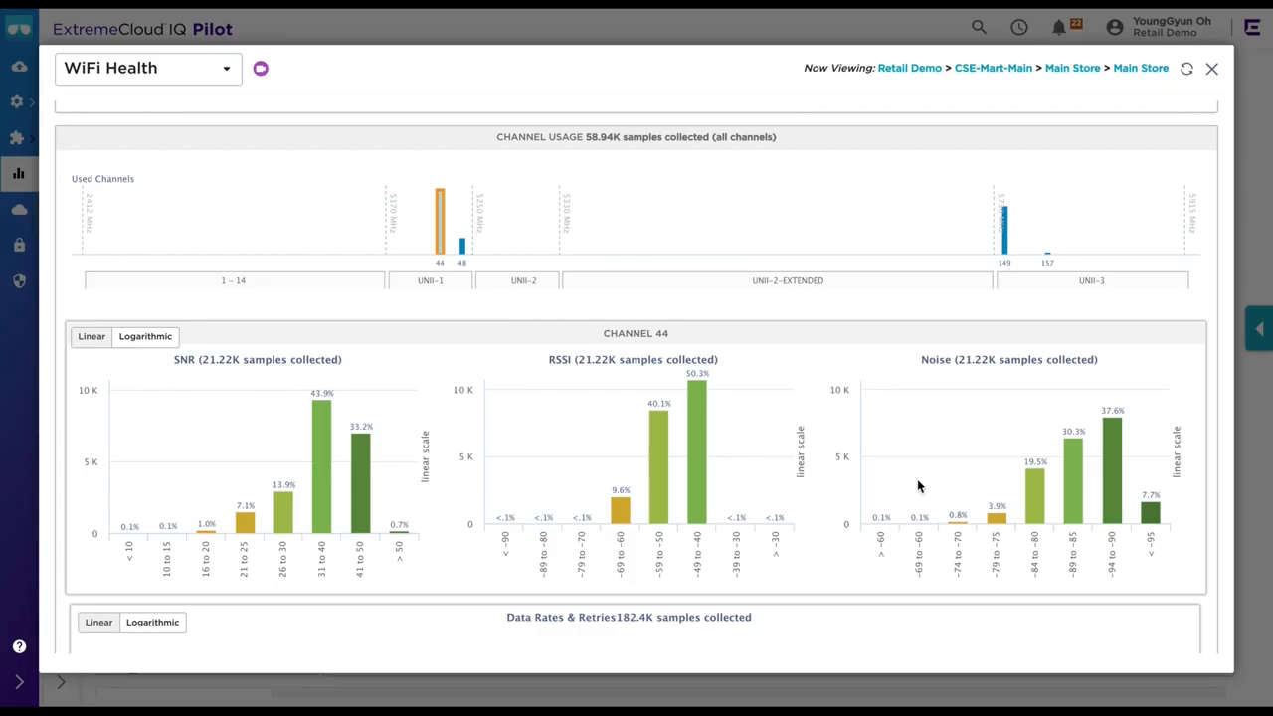
pyautogui.click(1211, 67)
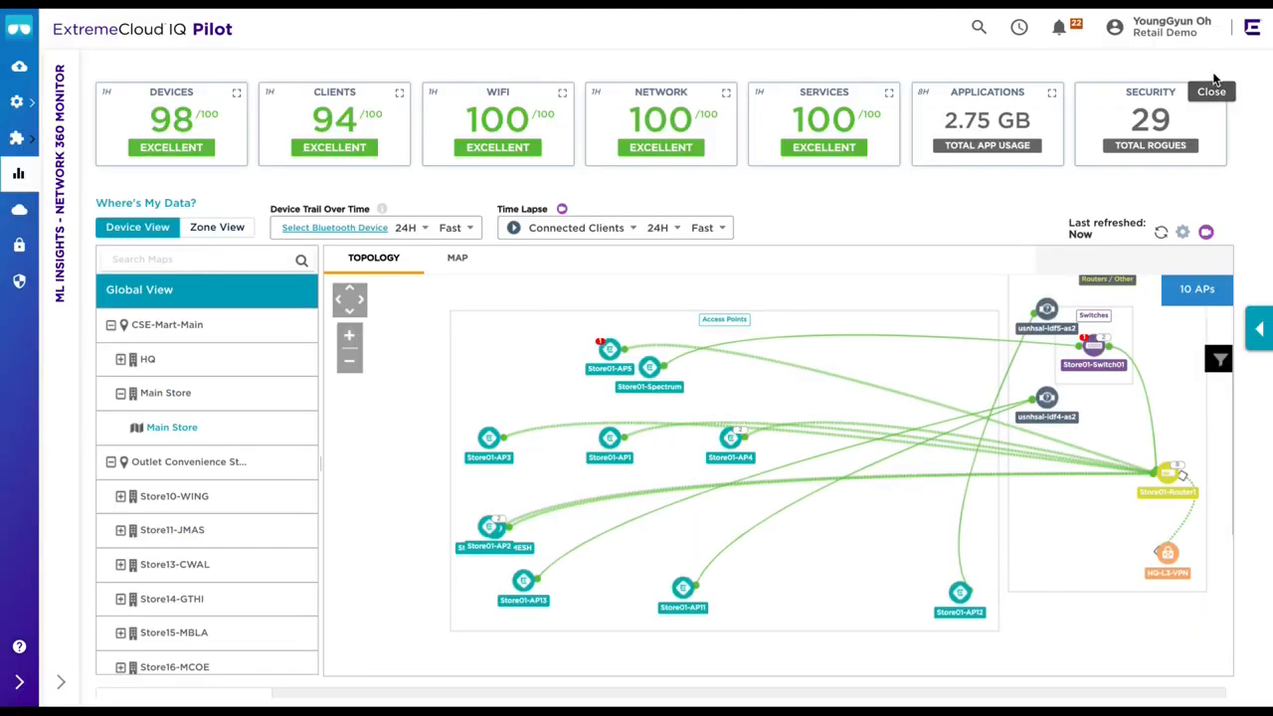
# Review the Network Health details, including Ethernet interface modes and internet and gateway availability and latency, and close them.
pyautogui.click(725, 162)
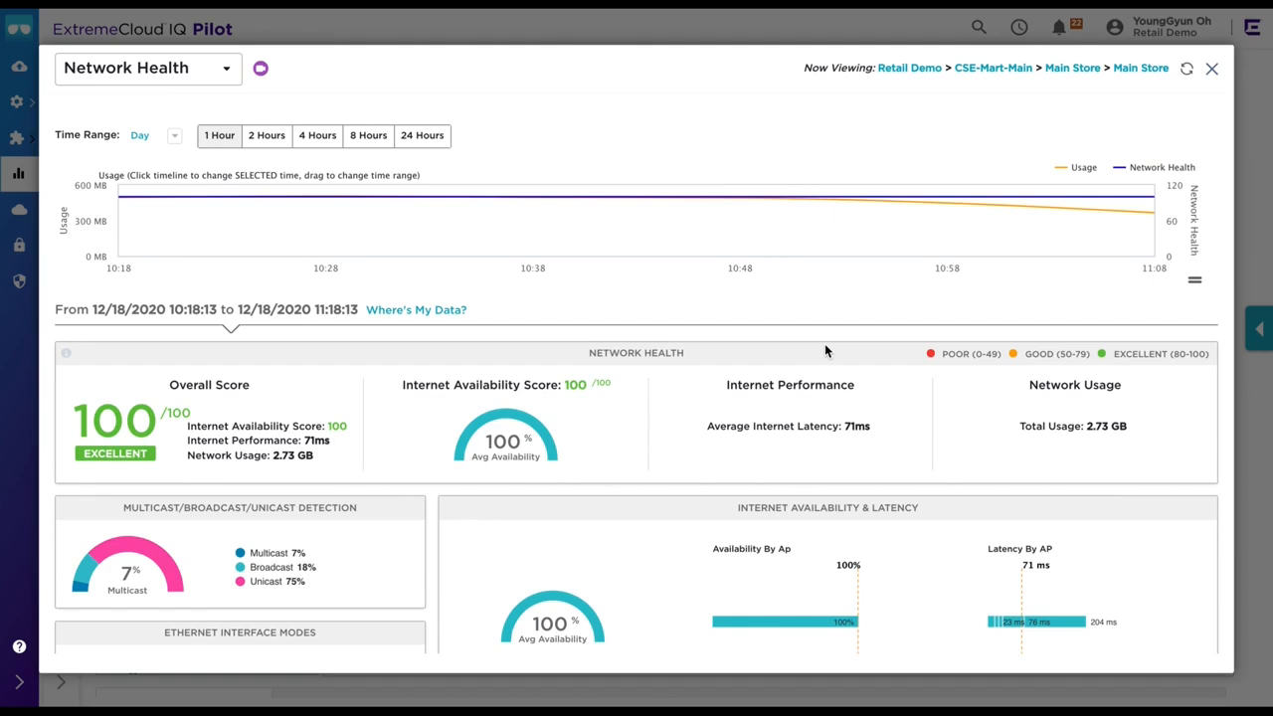
pyautogui.scroll(-5, 823, 350)
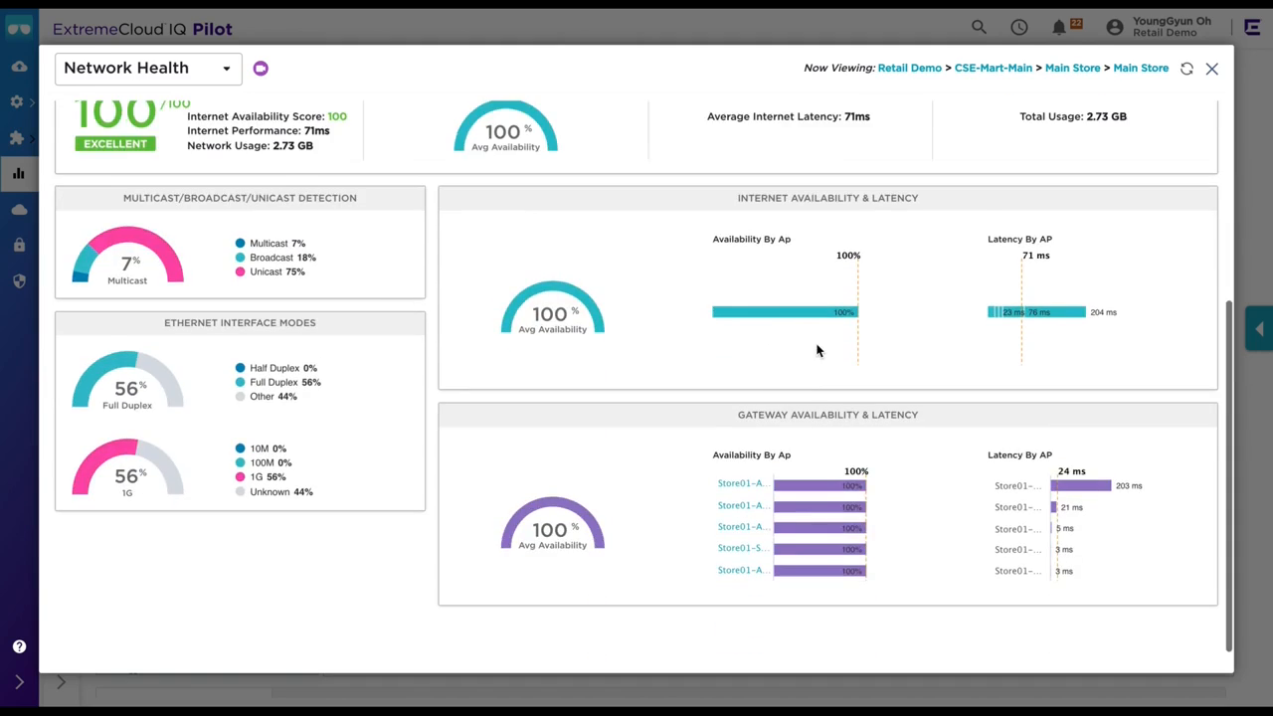
pyautogui.scroll(5, 817, 350)
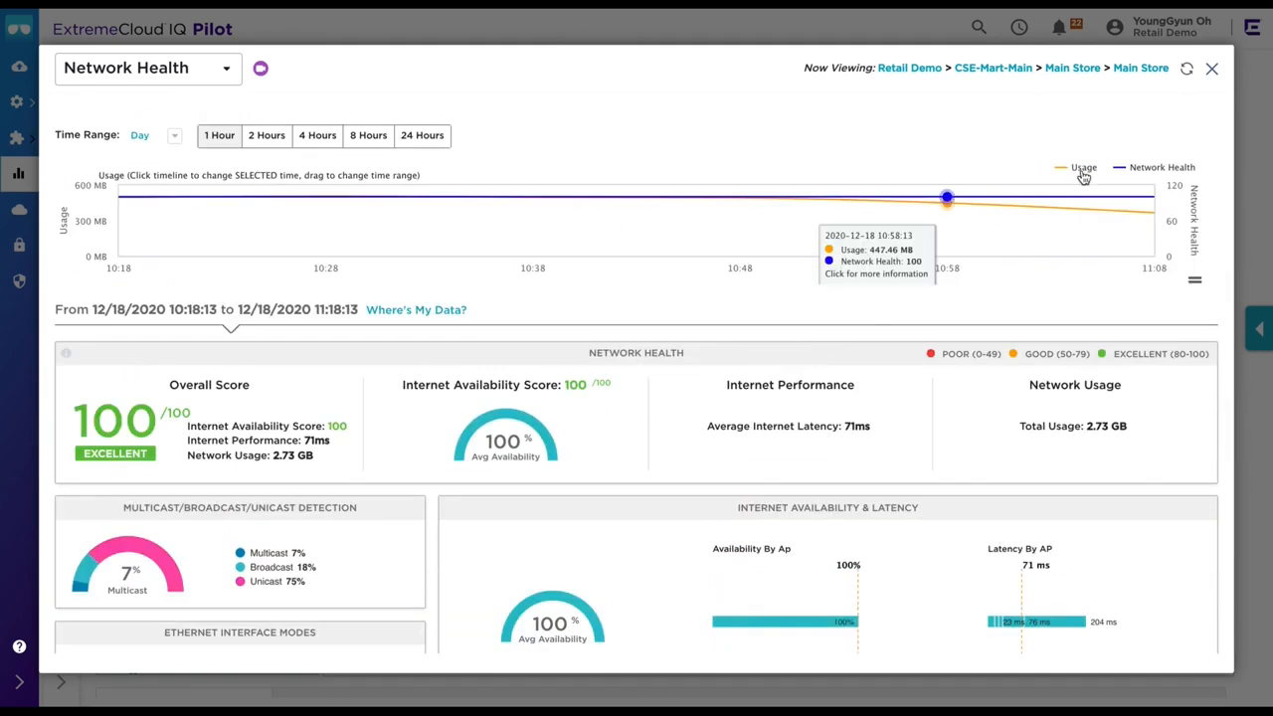
pyautogui.click(1211, 69)
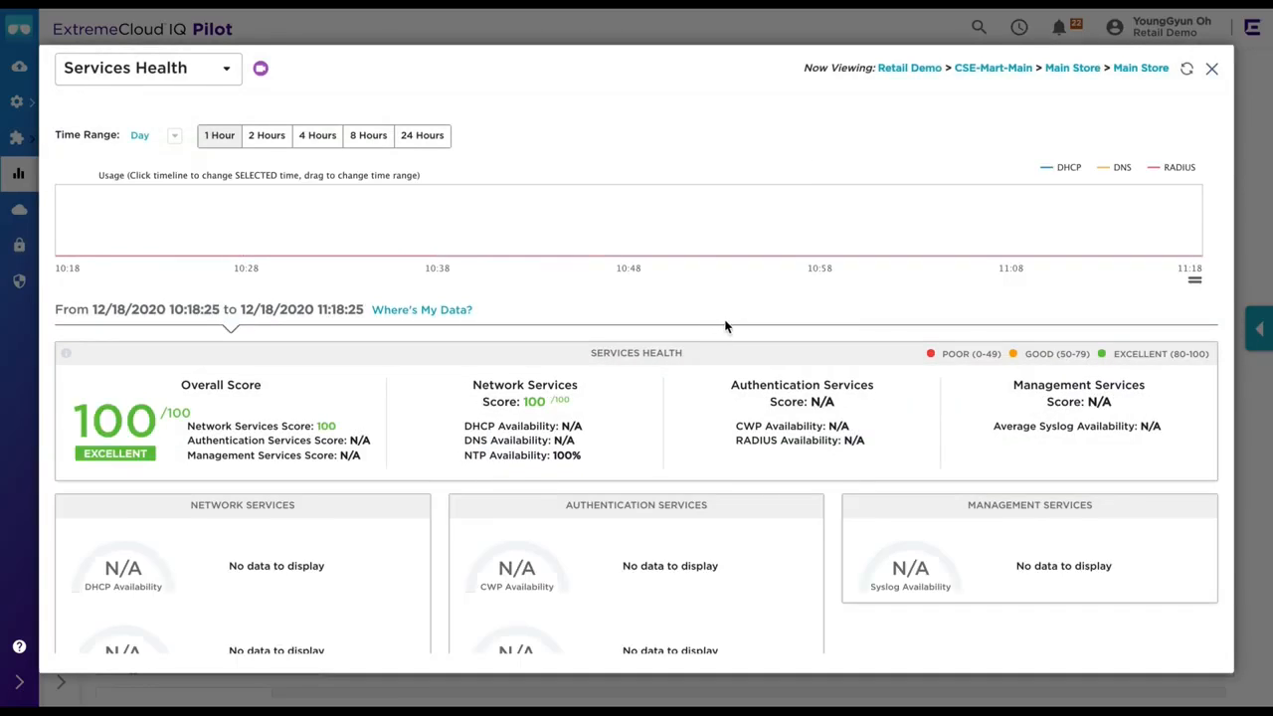
# Review the network, authentication and management services in the Services Health details and close them.
pyautogui.scroll(-5, 724, 322)
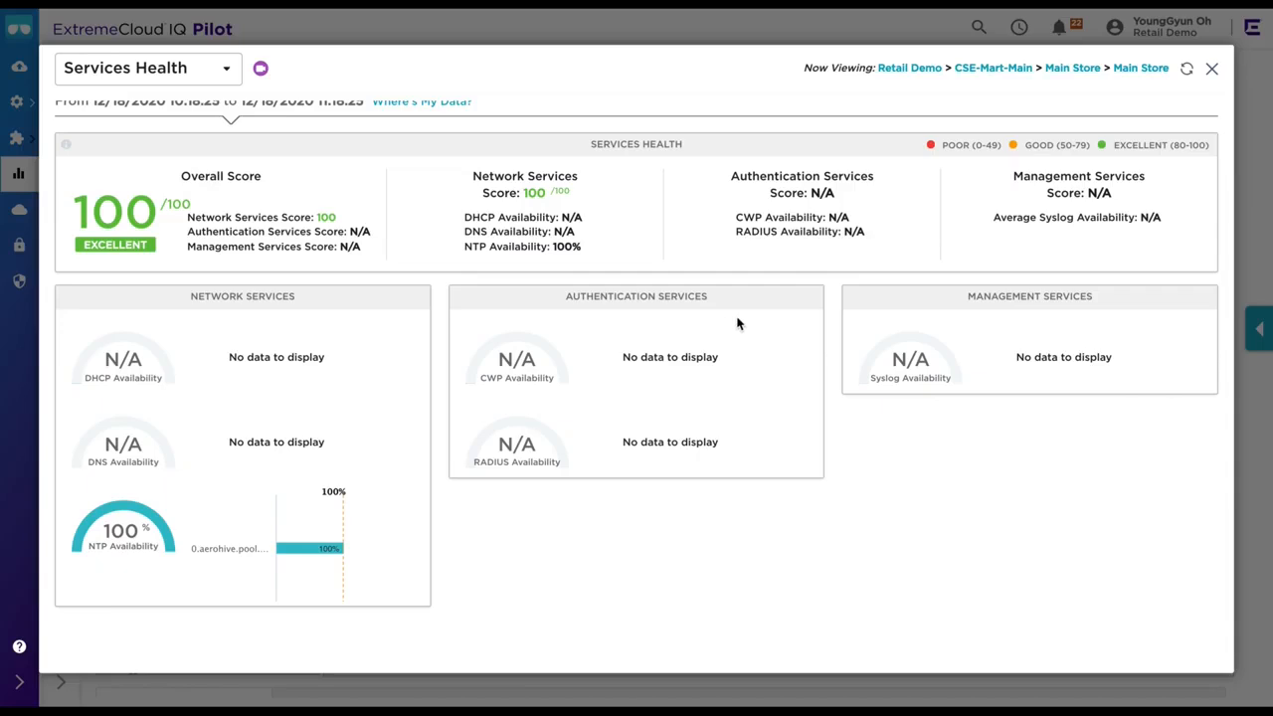
pyautogui.scroll(5, 740, 322)
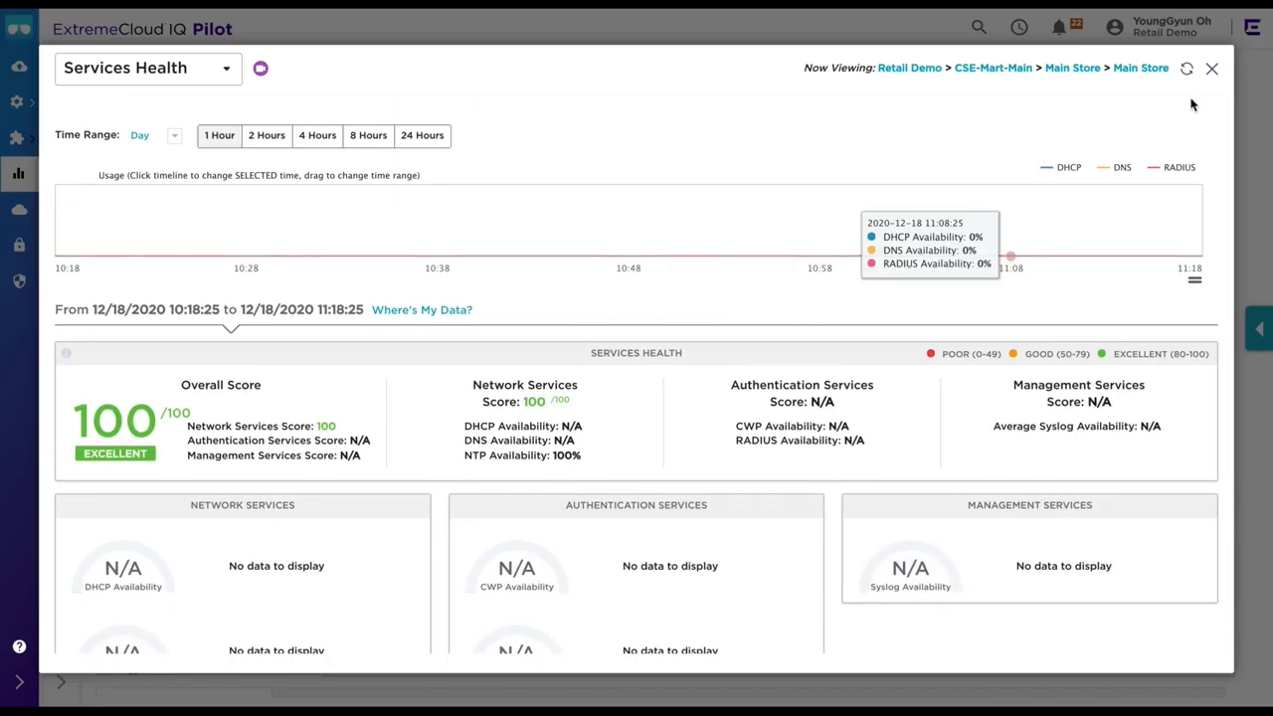
pyautogui.click(1211, 68)
# Review the Applications Health details, including the usage timeline, top access points, application groups and top applications, and close them.
pyautogui.click(984, 117)
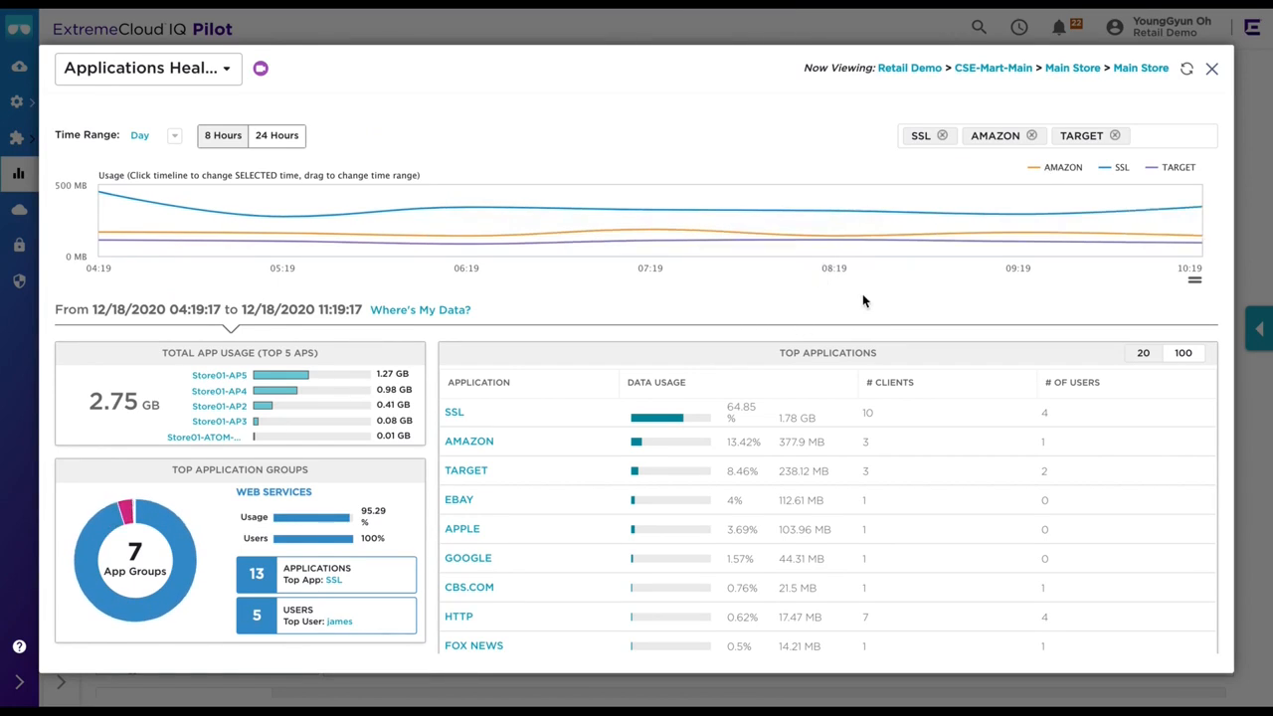
pyautogui.scroll(-1, 699, 314)
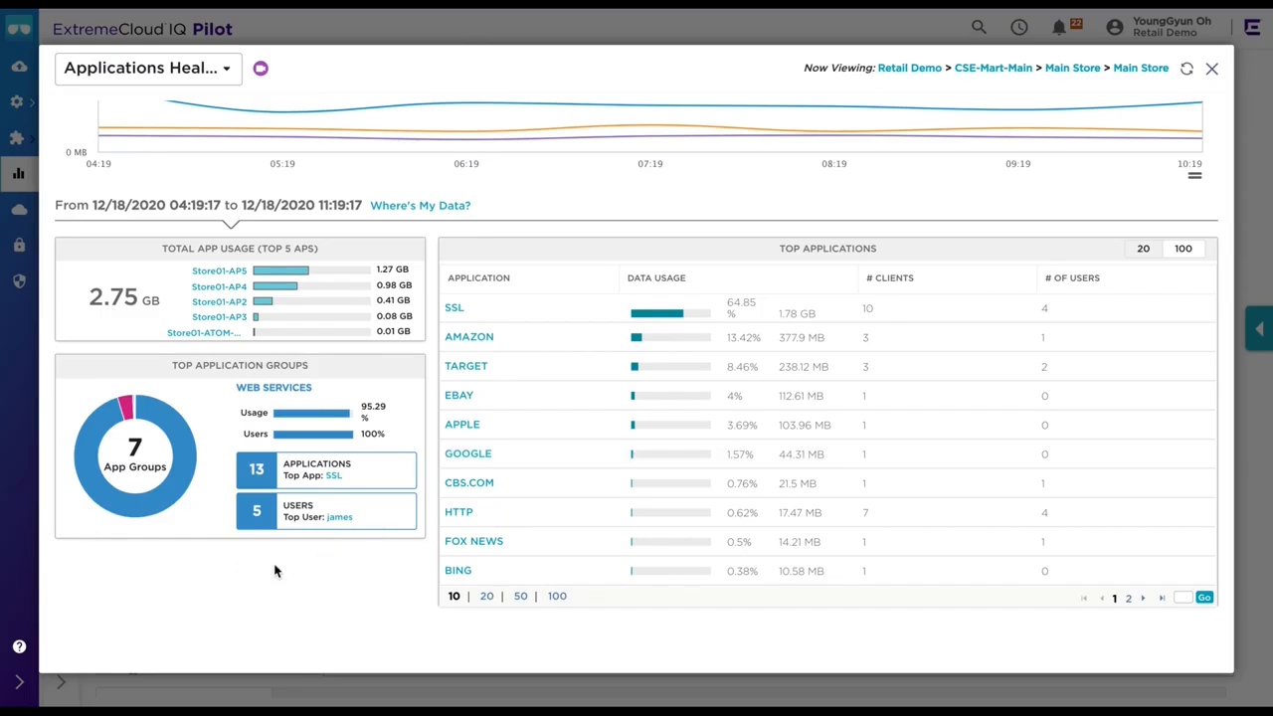
pyautogui.scroll(1, 311, 564)
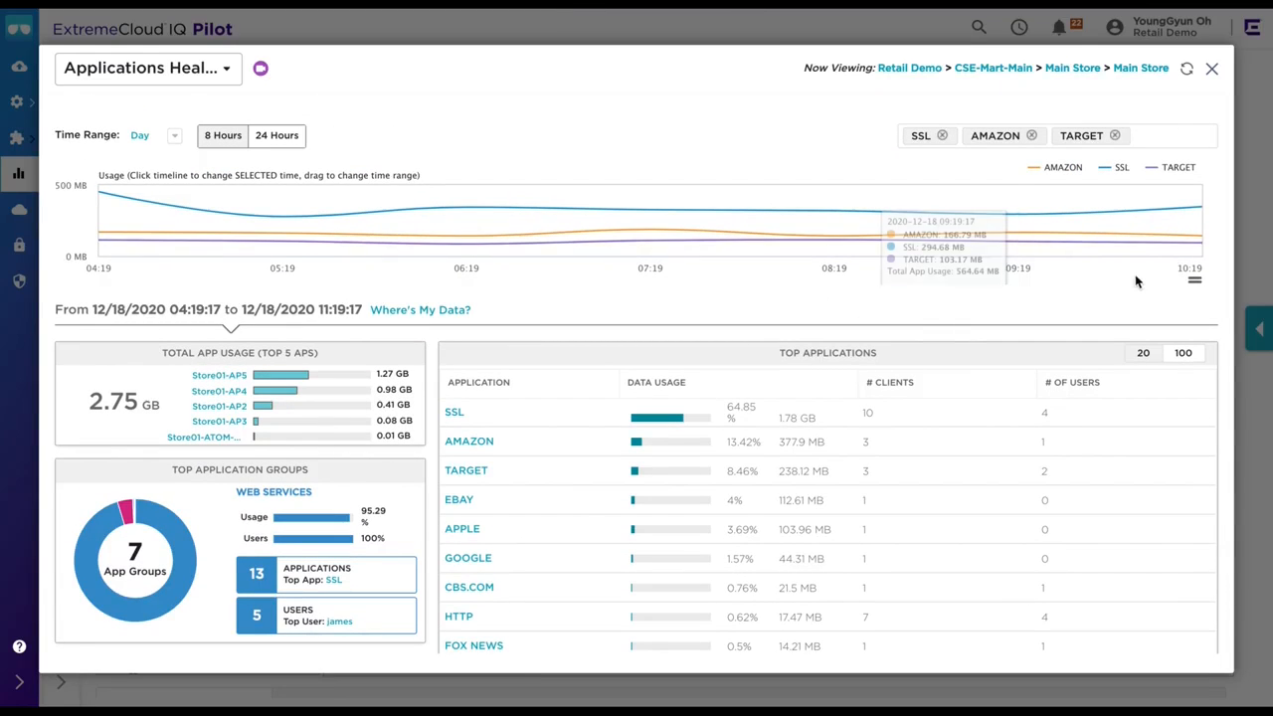
pyautogui.click(1211, 72)
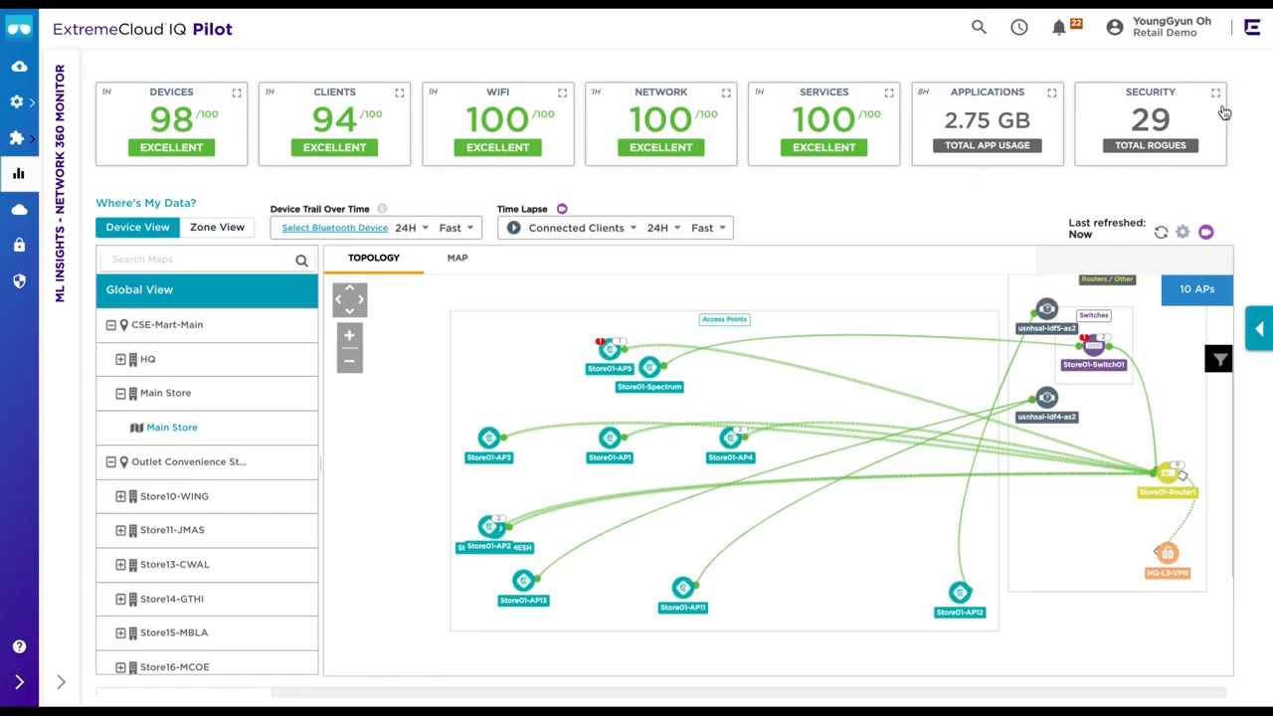
# Review the rogues, L2 DoS detections and traffic violations in the Security Health details and close them.
pyautogui.click(1210, 156)
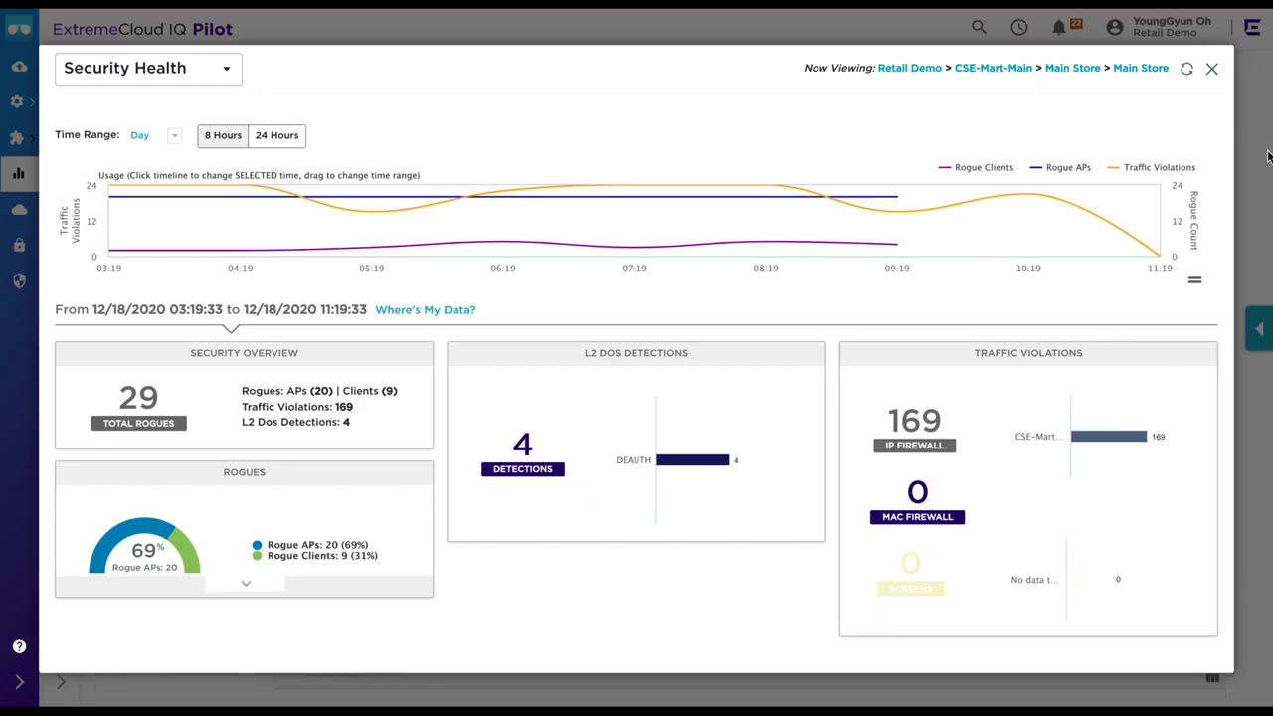
pyautogui.click(1211, 68)
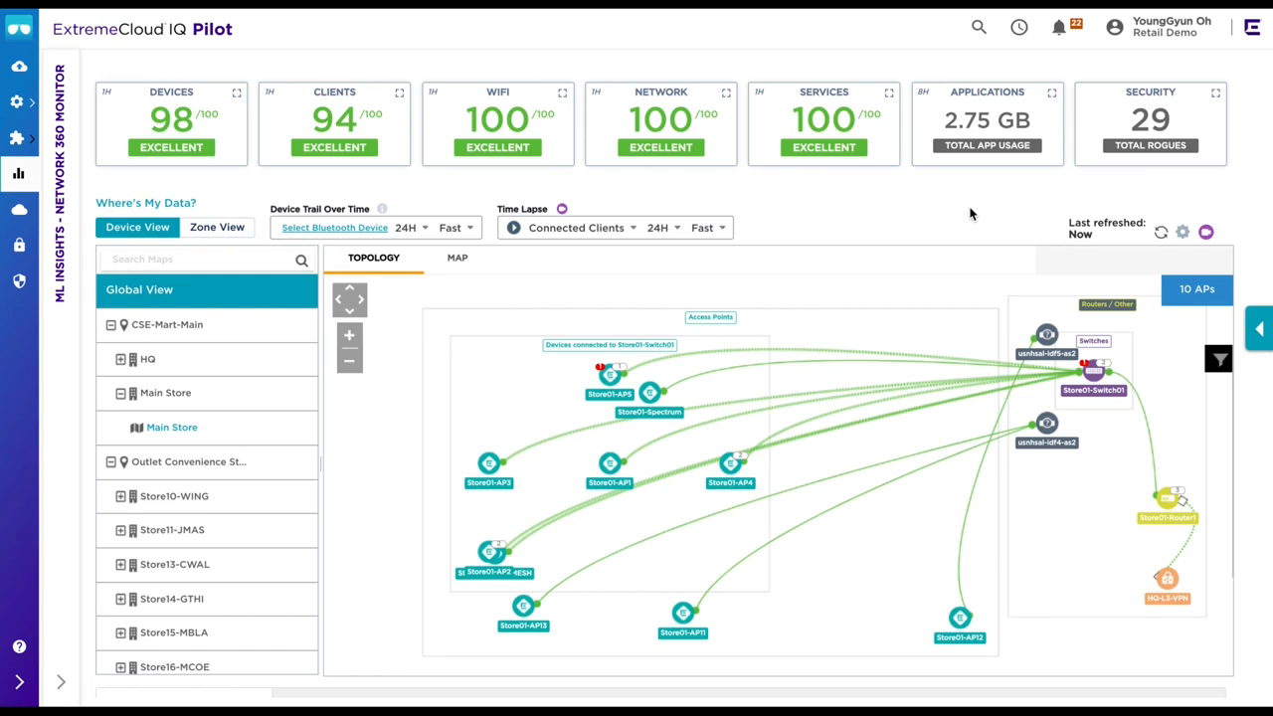
# Go to Client 360 in ML Insights and open the details of the Android client at 10.15.16.9.
pyautogui.click(19, 173)
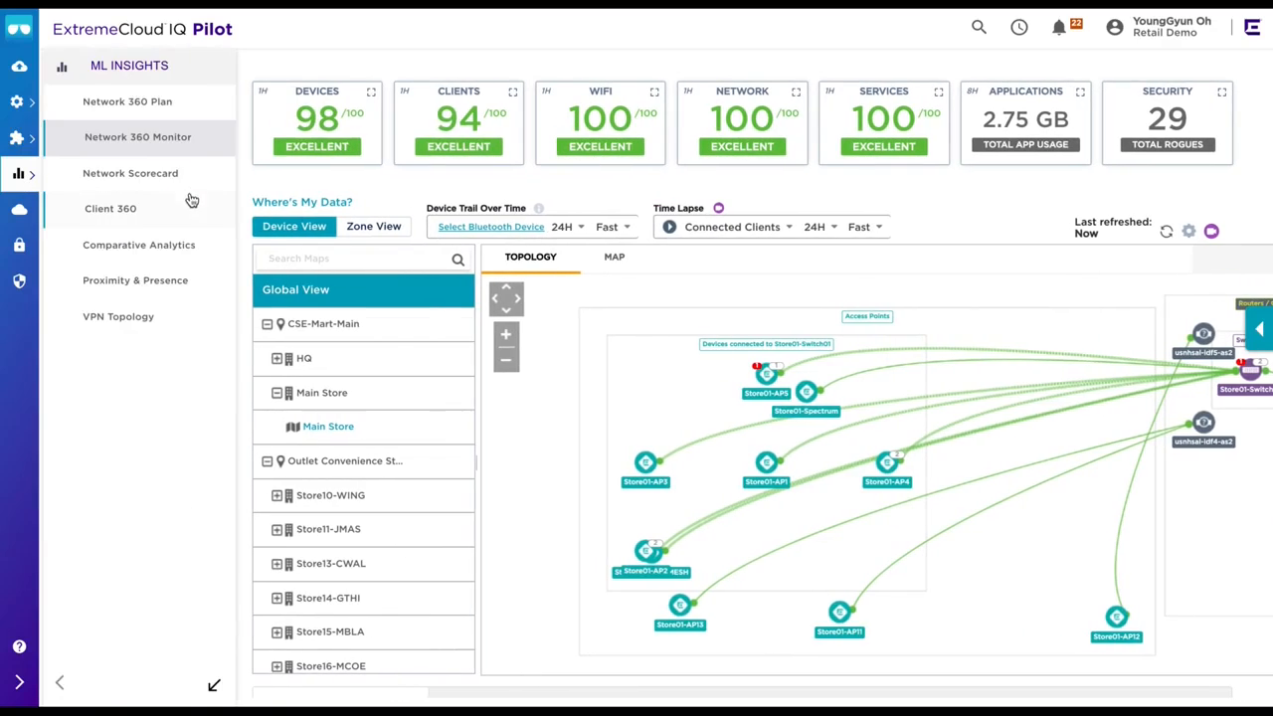
pyautogui.click(127, 212)
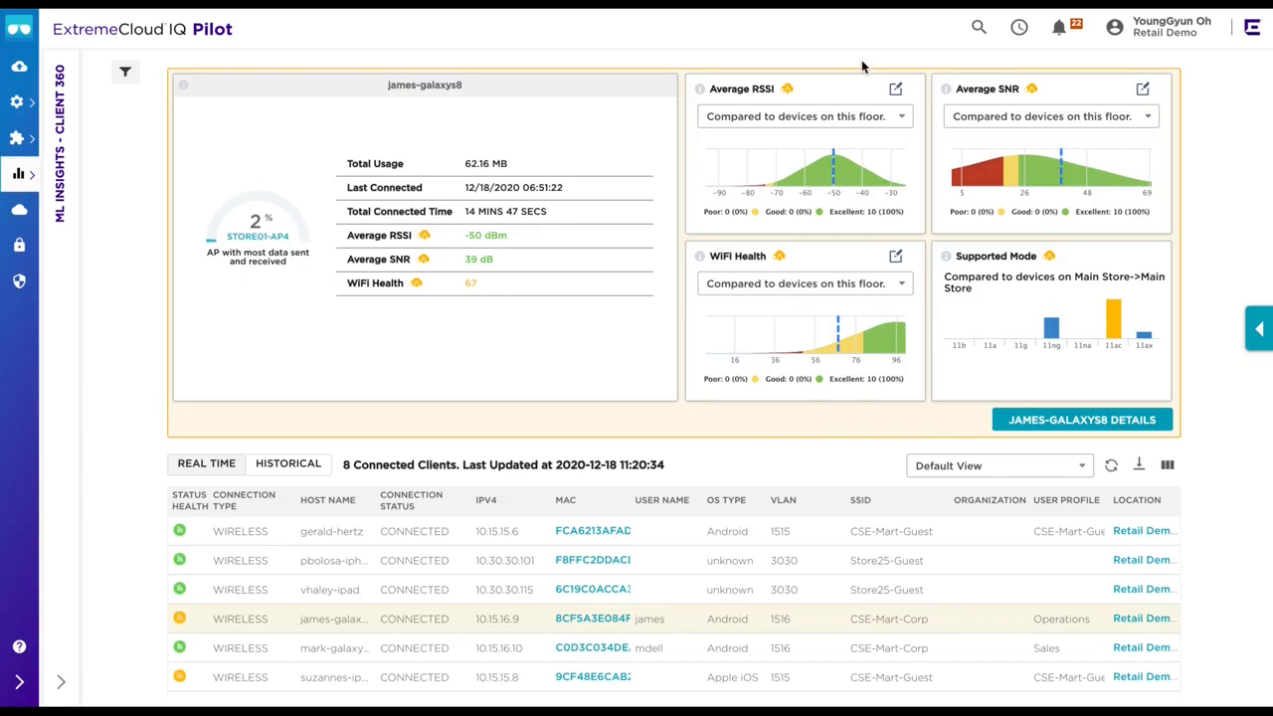
pyautogui.click(598, 619)
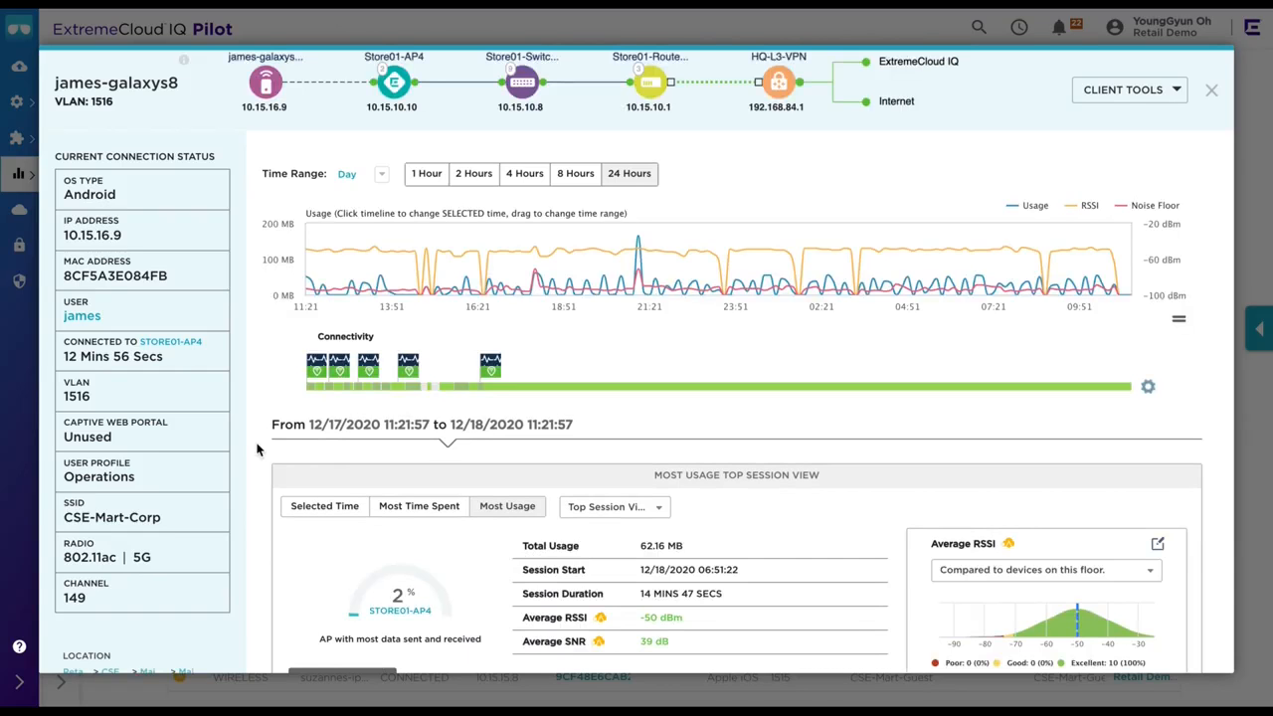
# Examine the client's top session view, client trail, client events, network usage and maximum client capabilities.
pyautogui.scroll(-3, 257, 450)
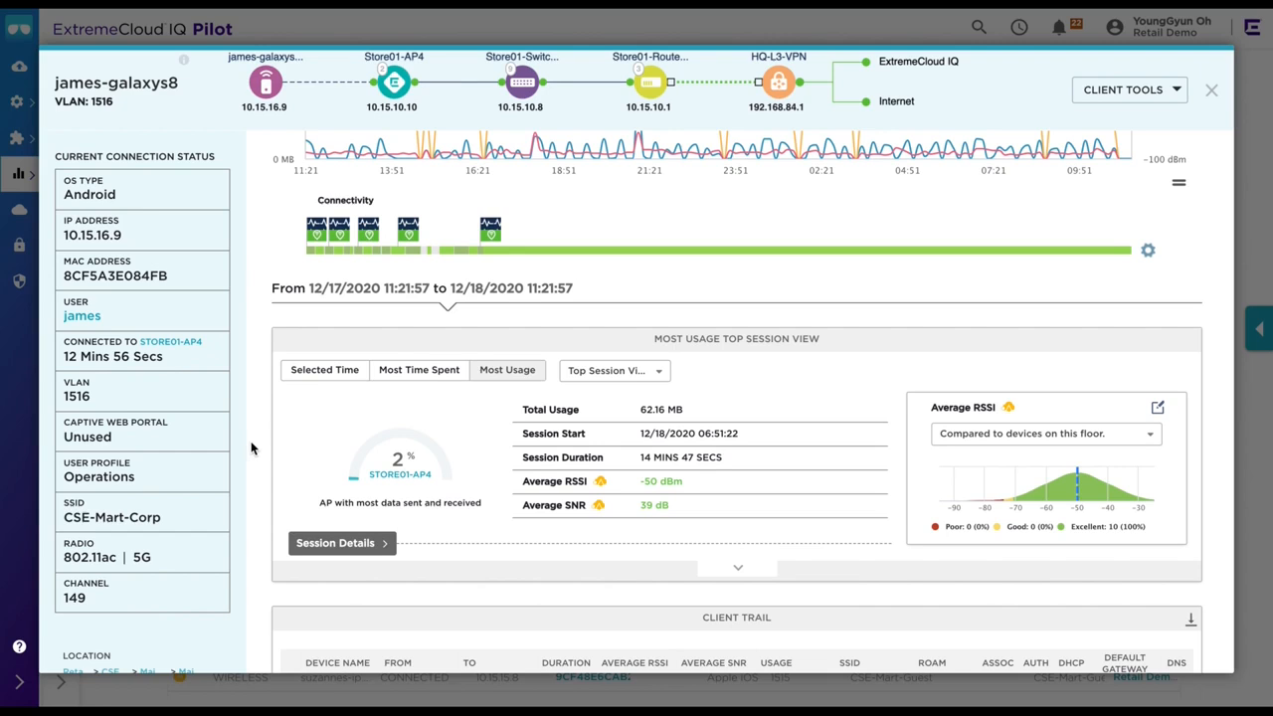
pyautogui.scroll(-8, 251, 448)
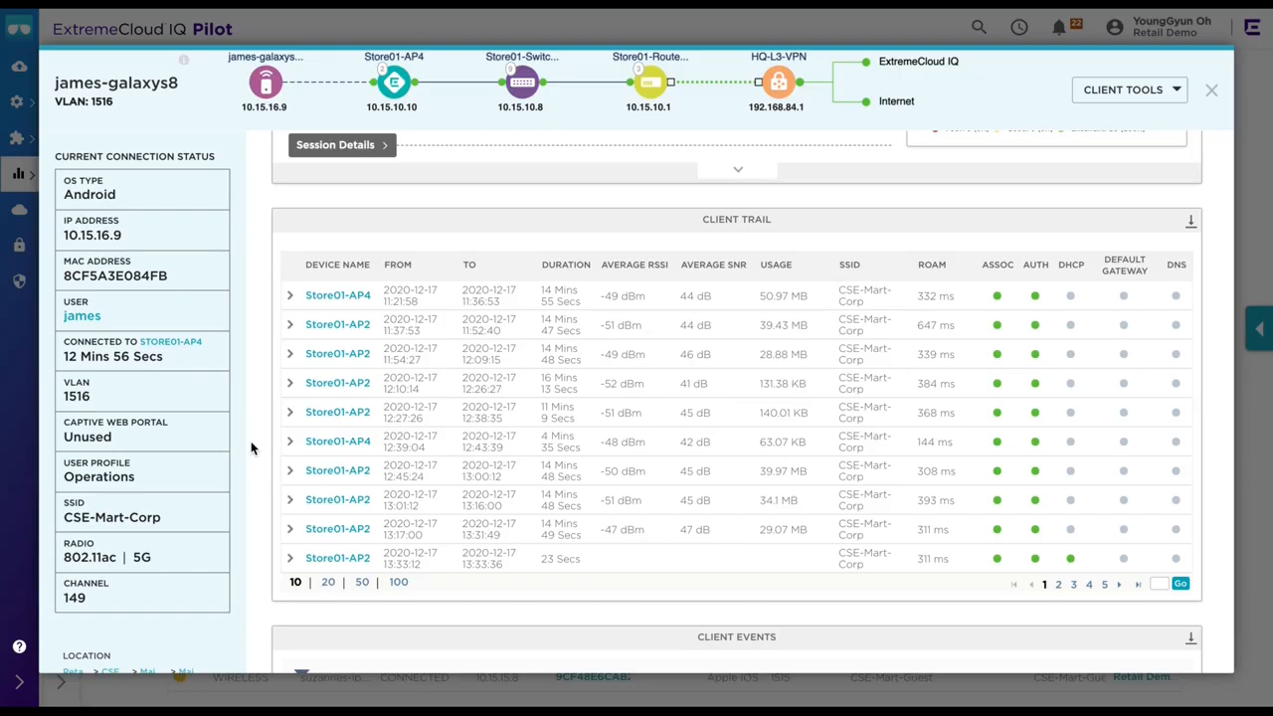
pyautogui.scroll(-10, 251, 449)
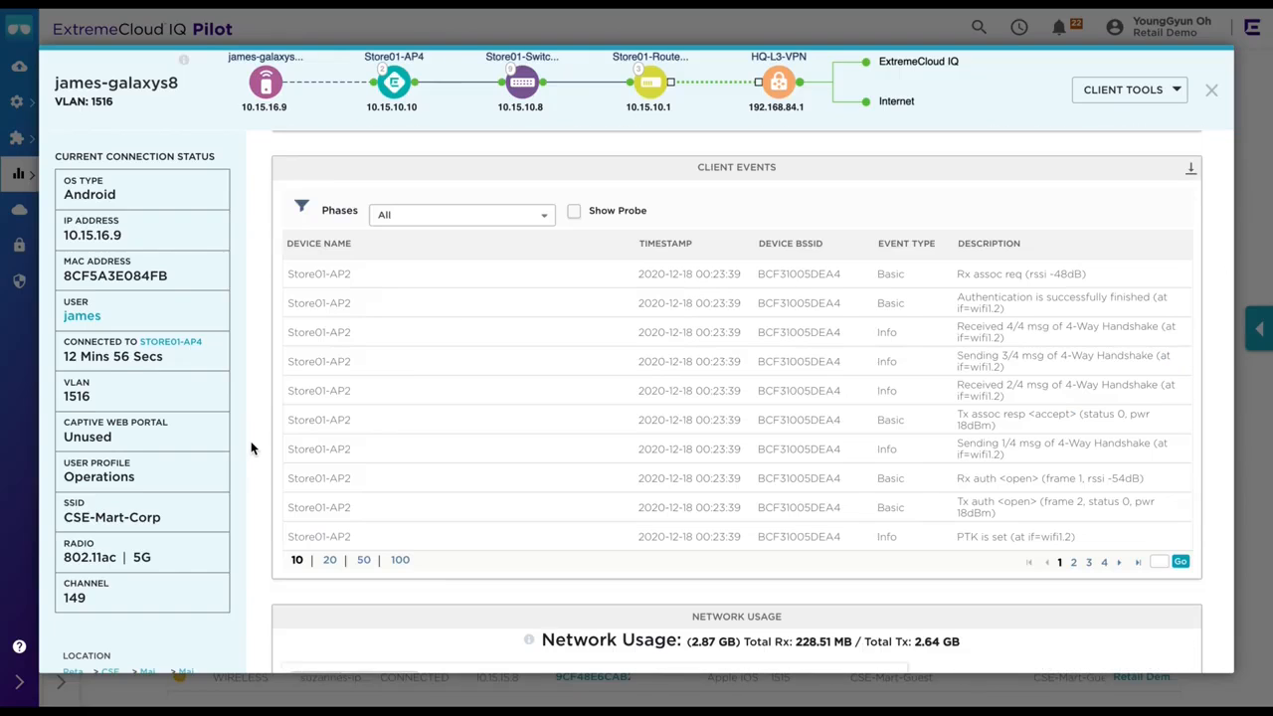
pyautogui.scroll(-9, 252, 449)
pyautogui.scroll(-8, 251, 448)
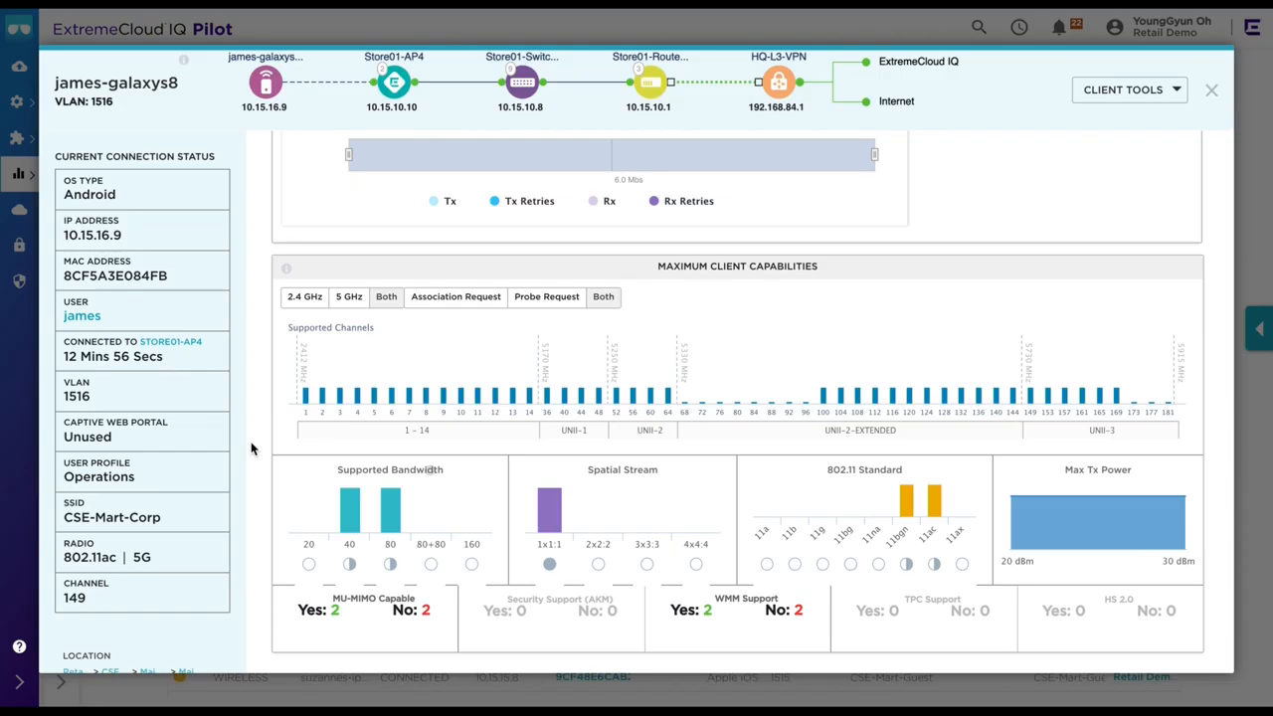
pyautogui.scroll(20, 252, 449)
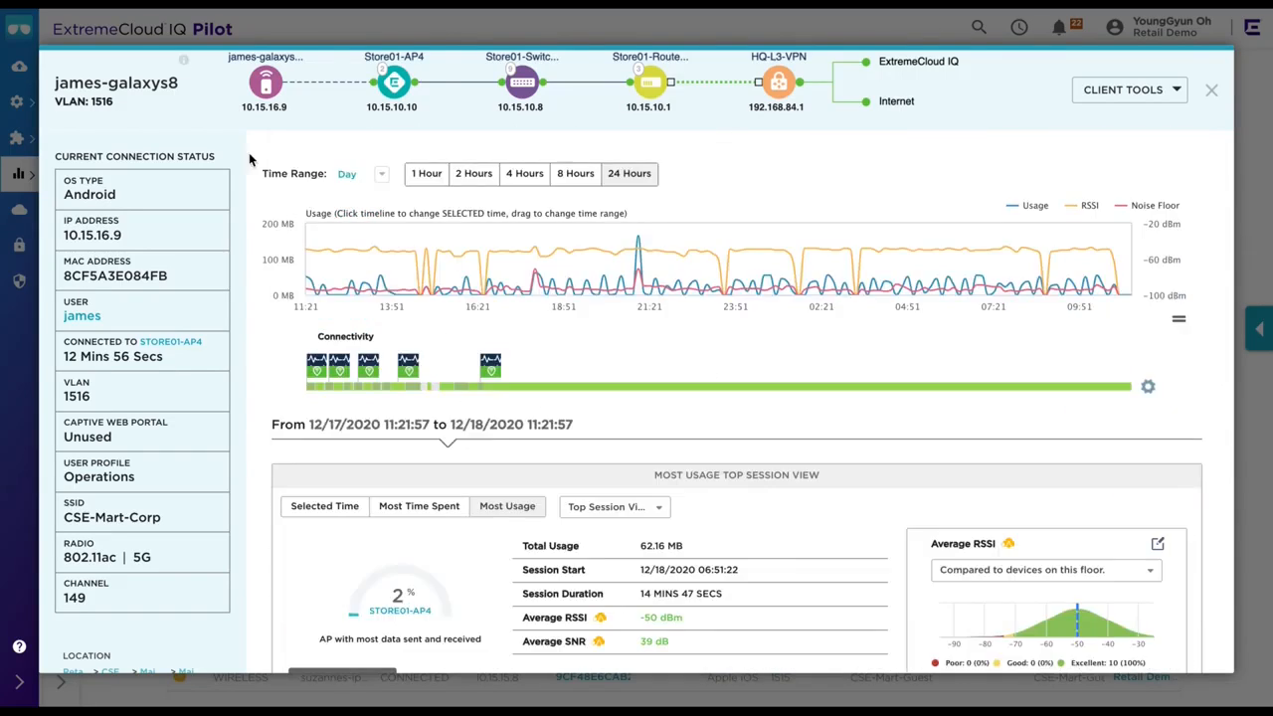
# Select about 14:20 to 16:50 on the client's usage timeline and review the connectivity, session, events and network usage for that period.
pyautogui.moveTo(407, 249)
pyautogui.moveTo(414, 253); pyautogui.dragTo(495, 256)
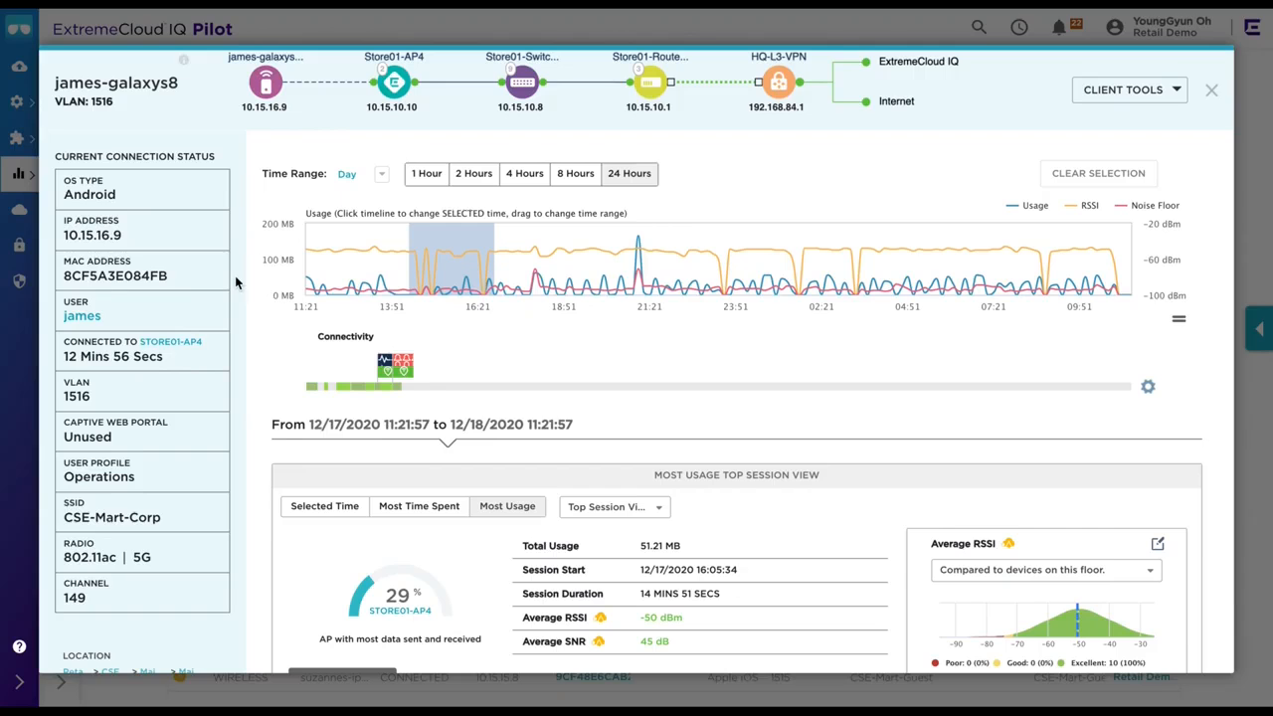
pyautogui.moveTo(477, 293)
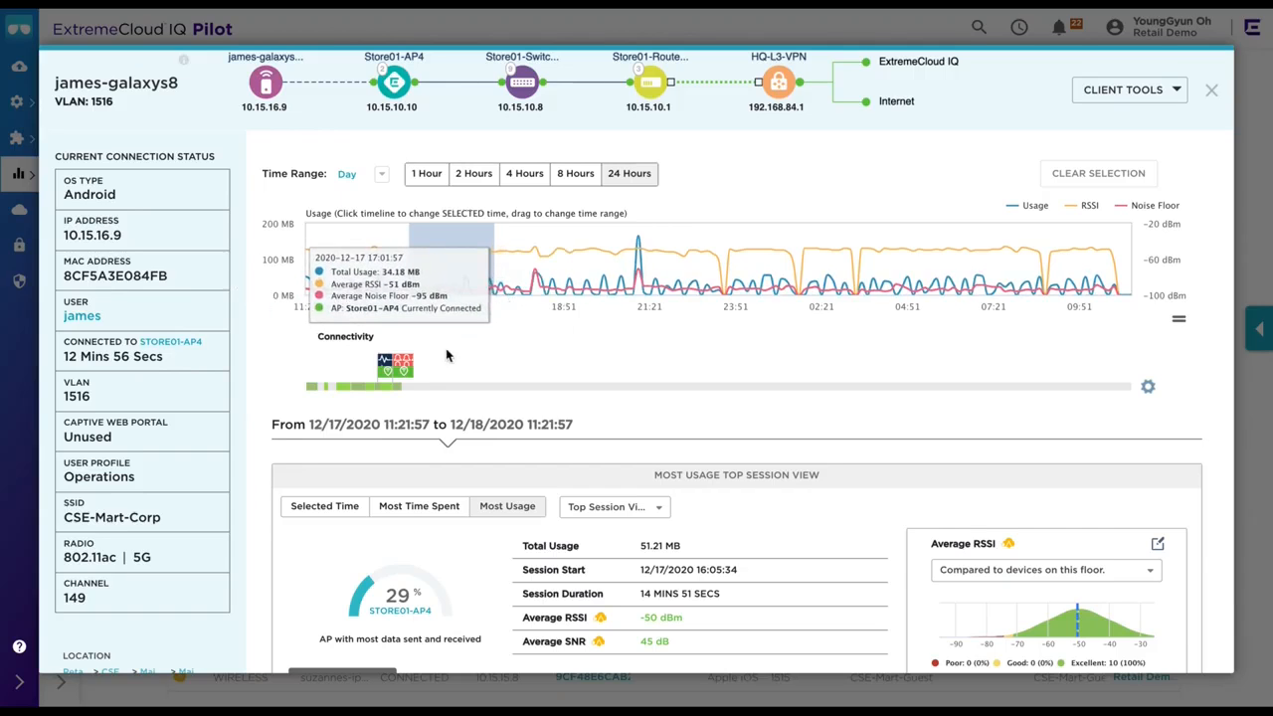
pyautogui.scroll(-2, 521, 358)
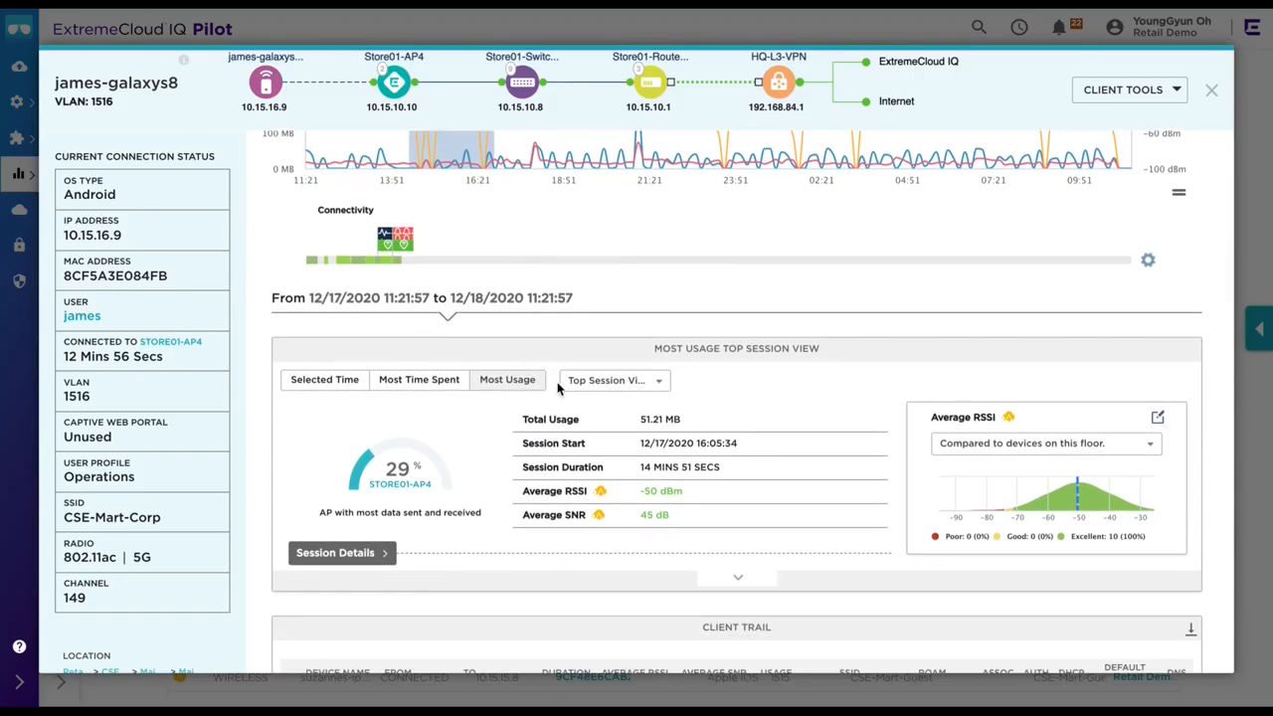
pyautogui.scroll(-12, 557, 389)
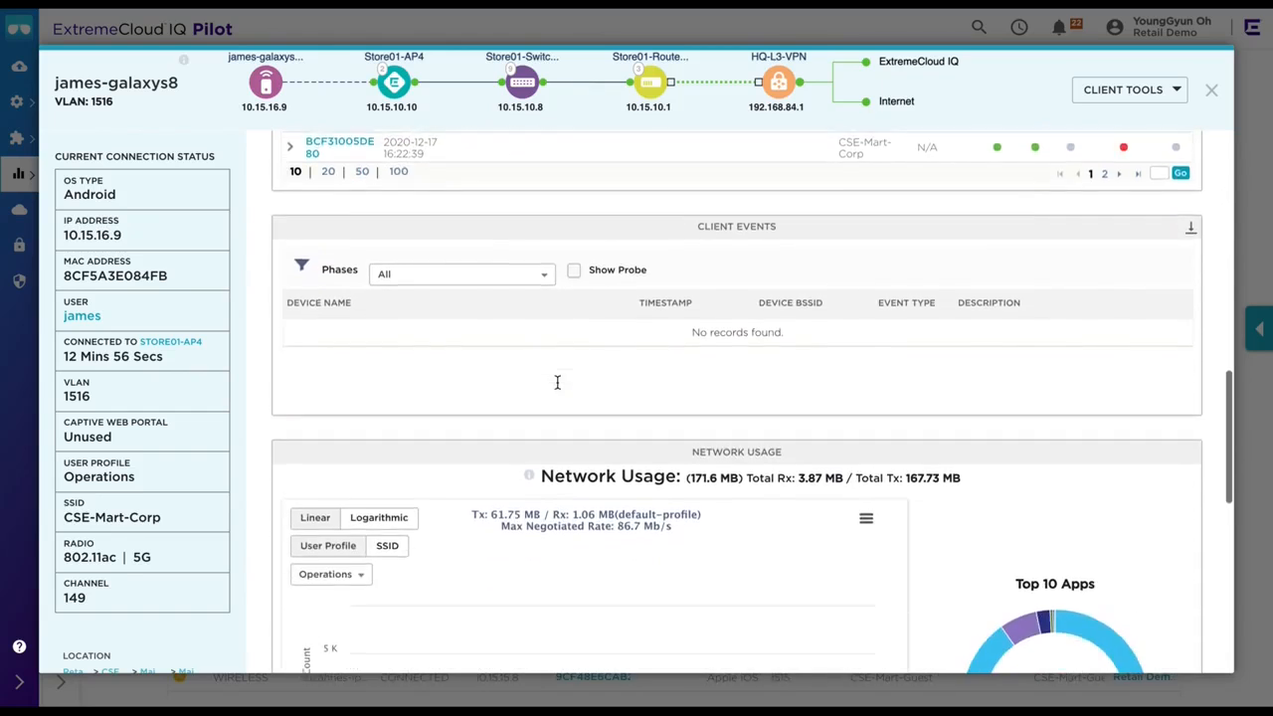
pyautogui.scroll(14, 557, 382)
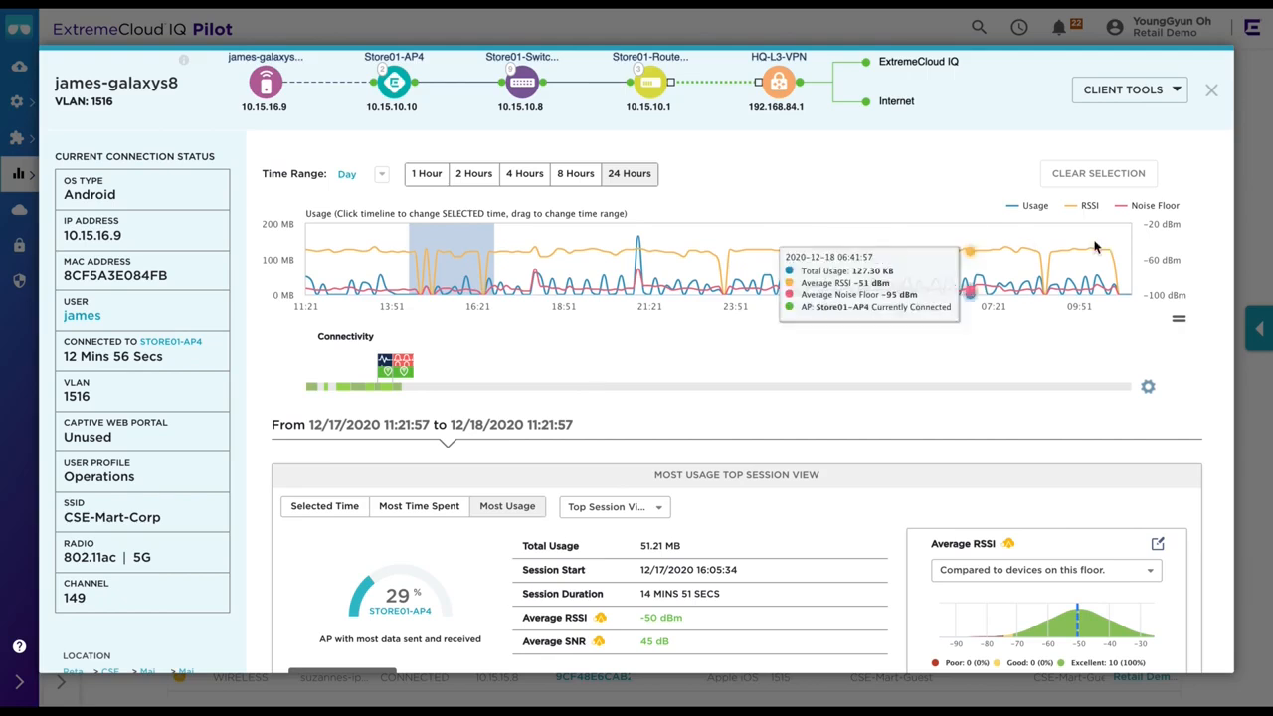
# Close the client details and return to the main dashboard.
pyautogui.click(1211, 89)
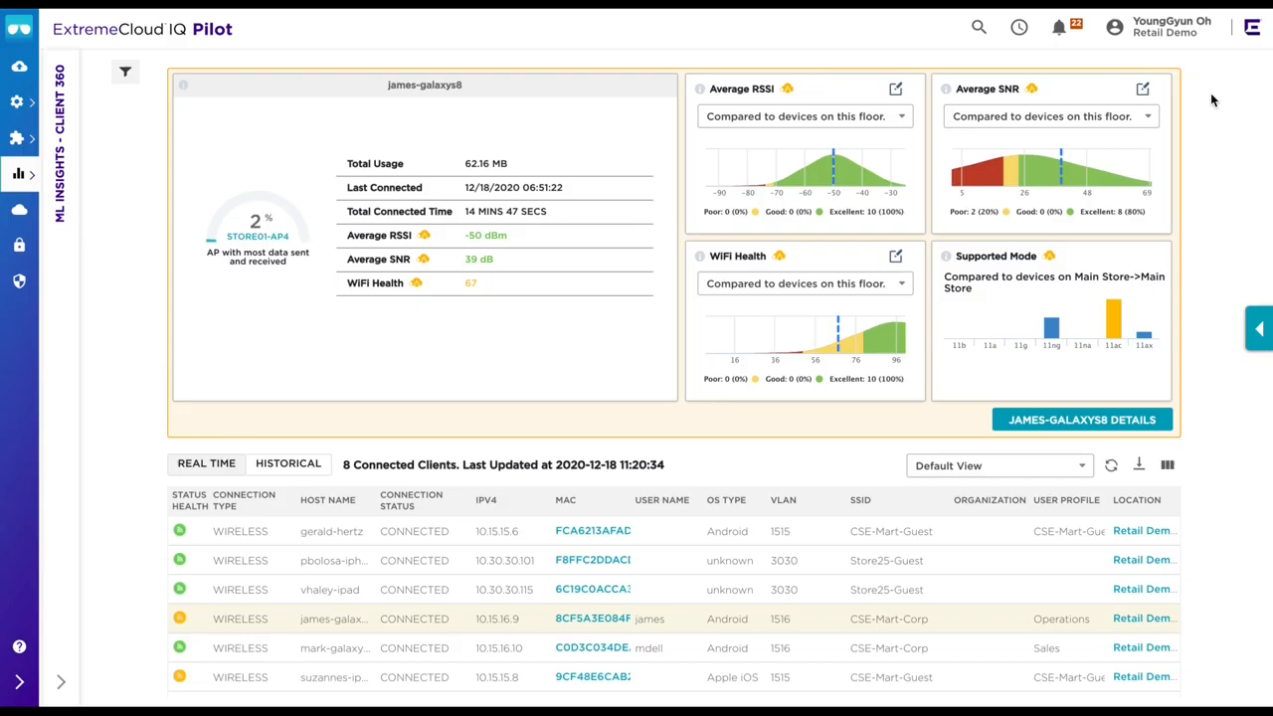
pyautogui.click(85, 36)
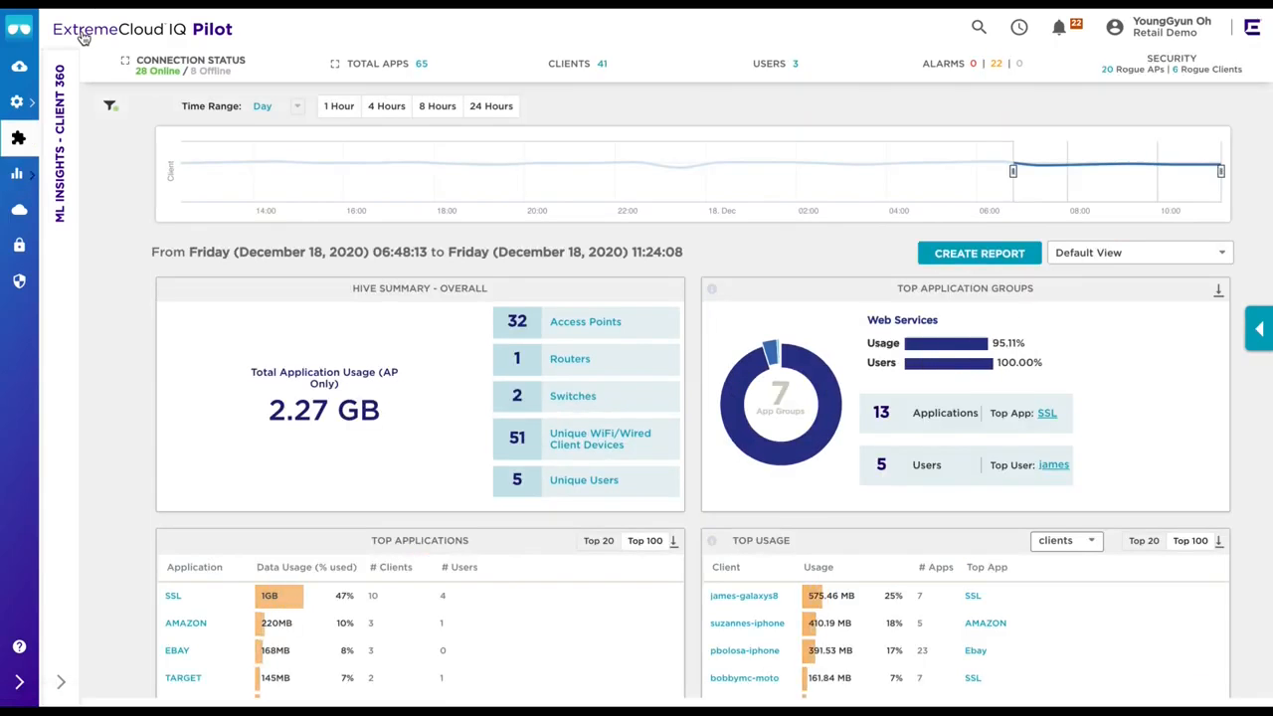